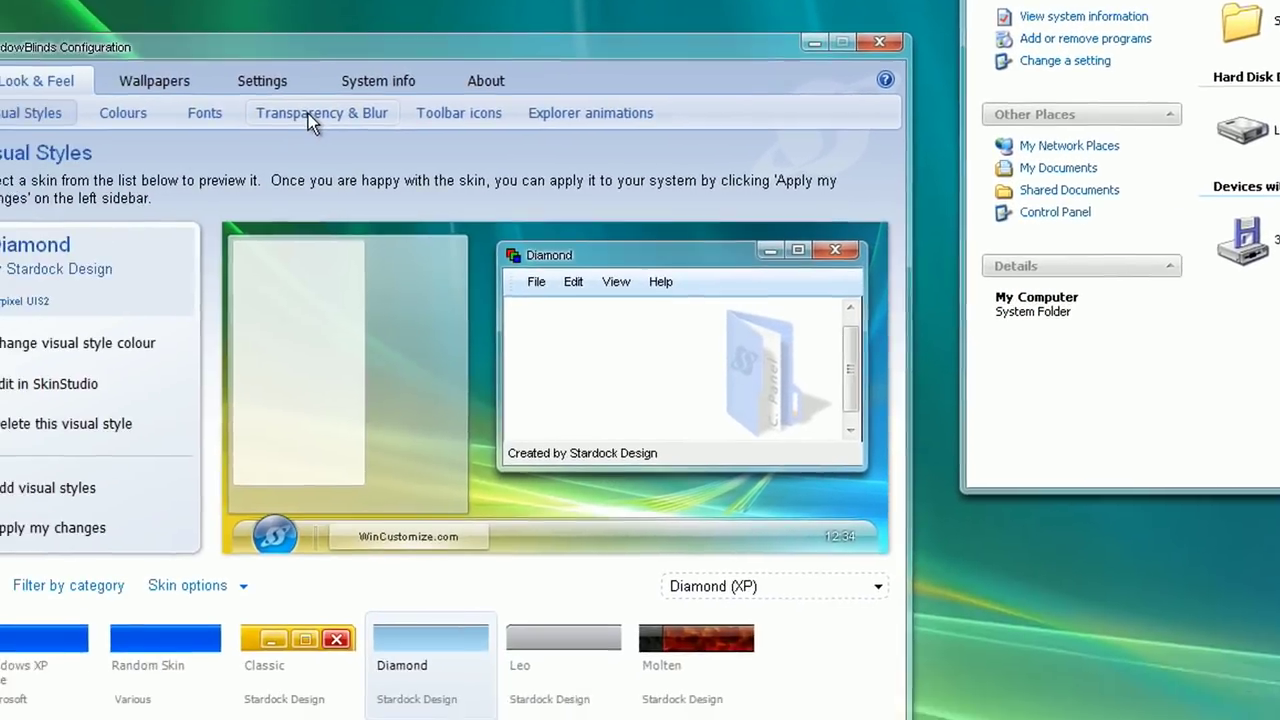
Step: Open the Start menu over the Bliss desktop so WindowBlinds appears in the list
click(308, 113)
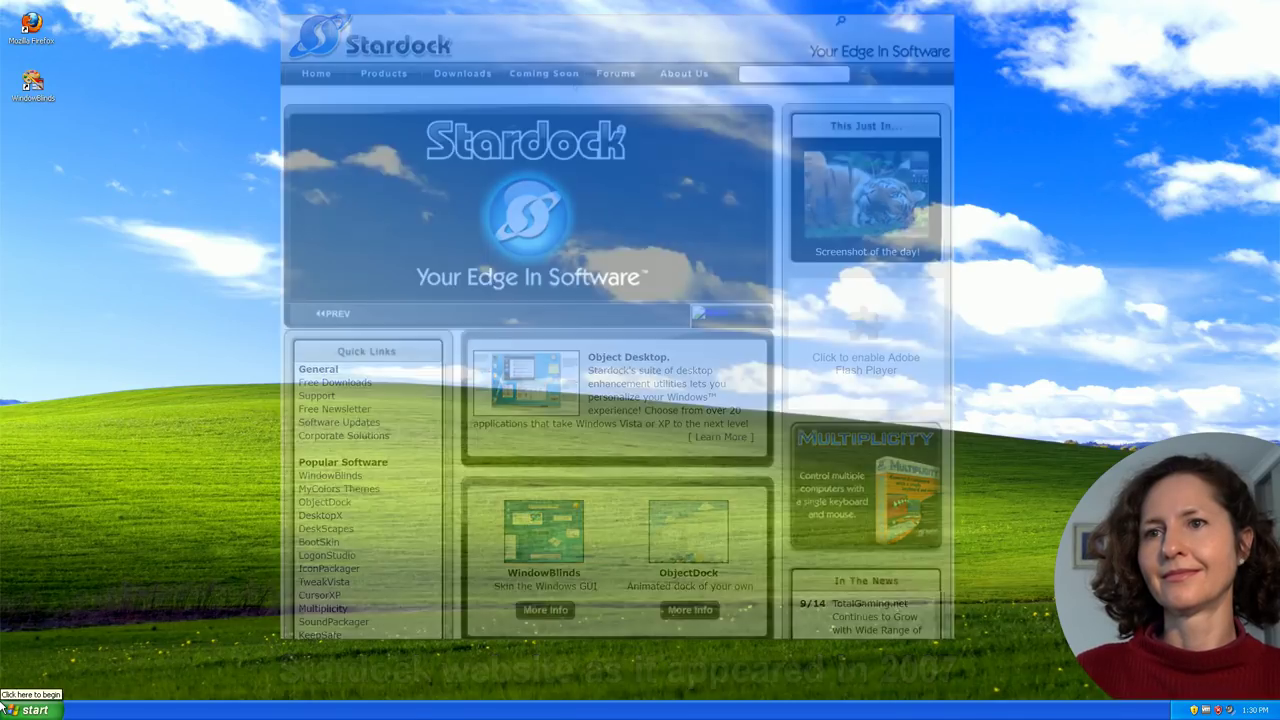
Step: Launch WindowBlinds from its desktop icon, opening Configuration on the Windows XP Style
click(30, 710)
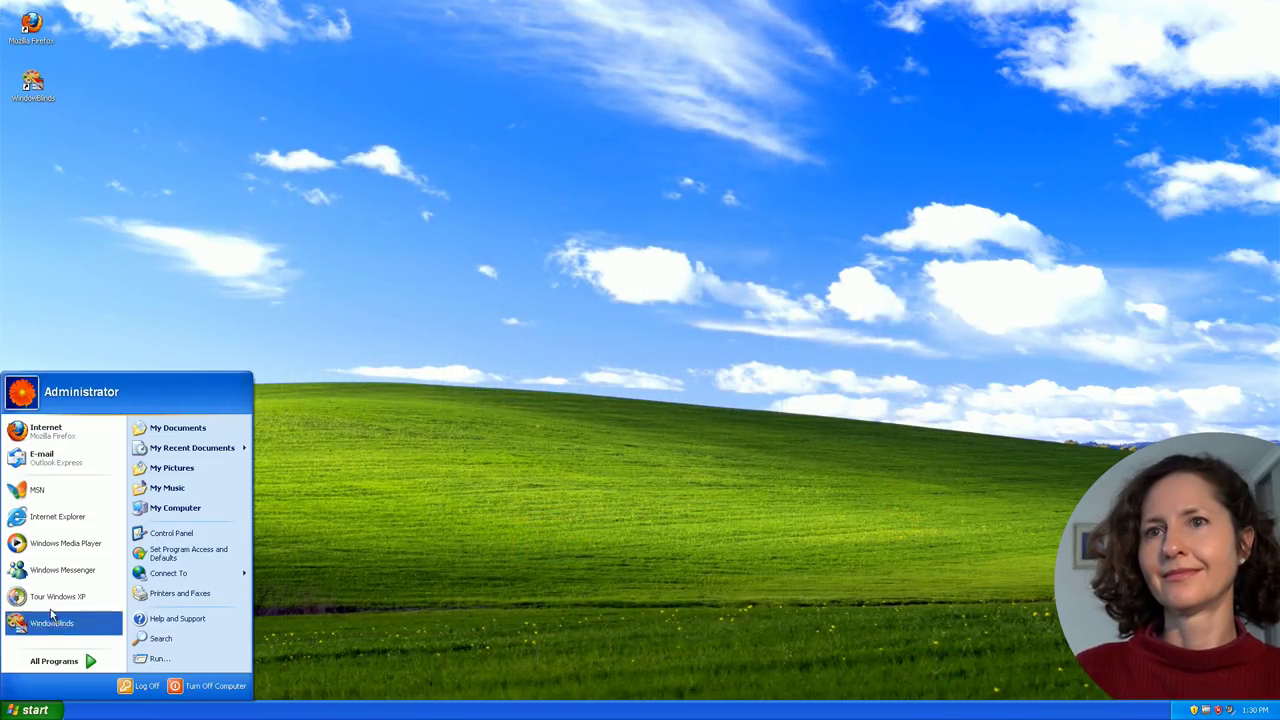
click(320, 543)
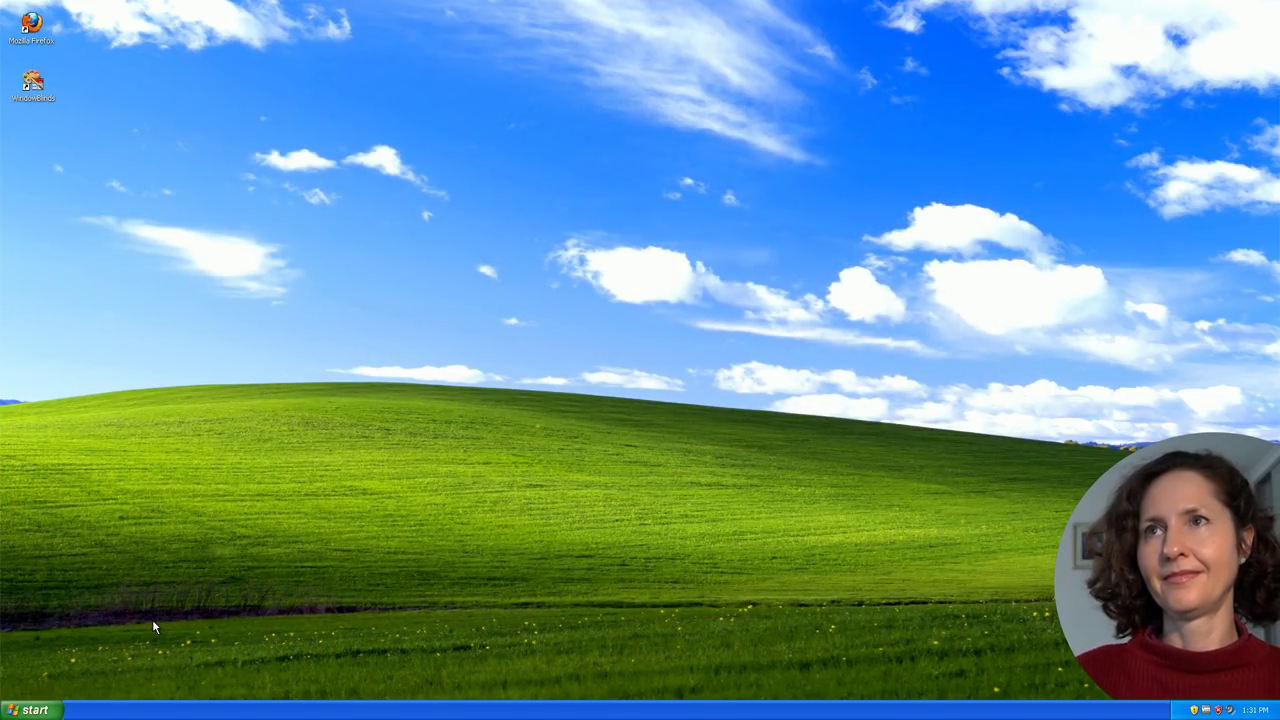
click(50, 709)
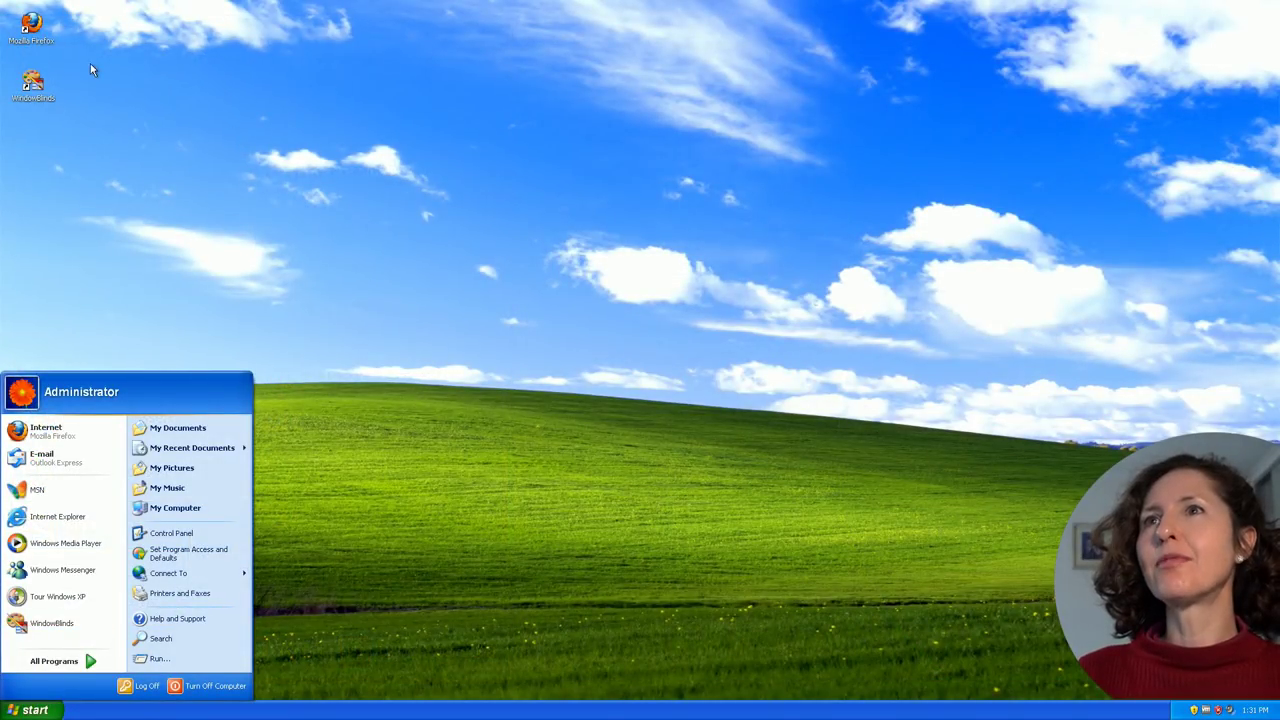
double_click(32, 84)
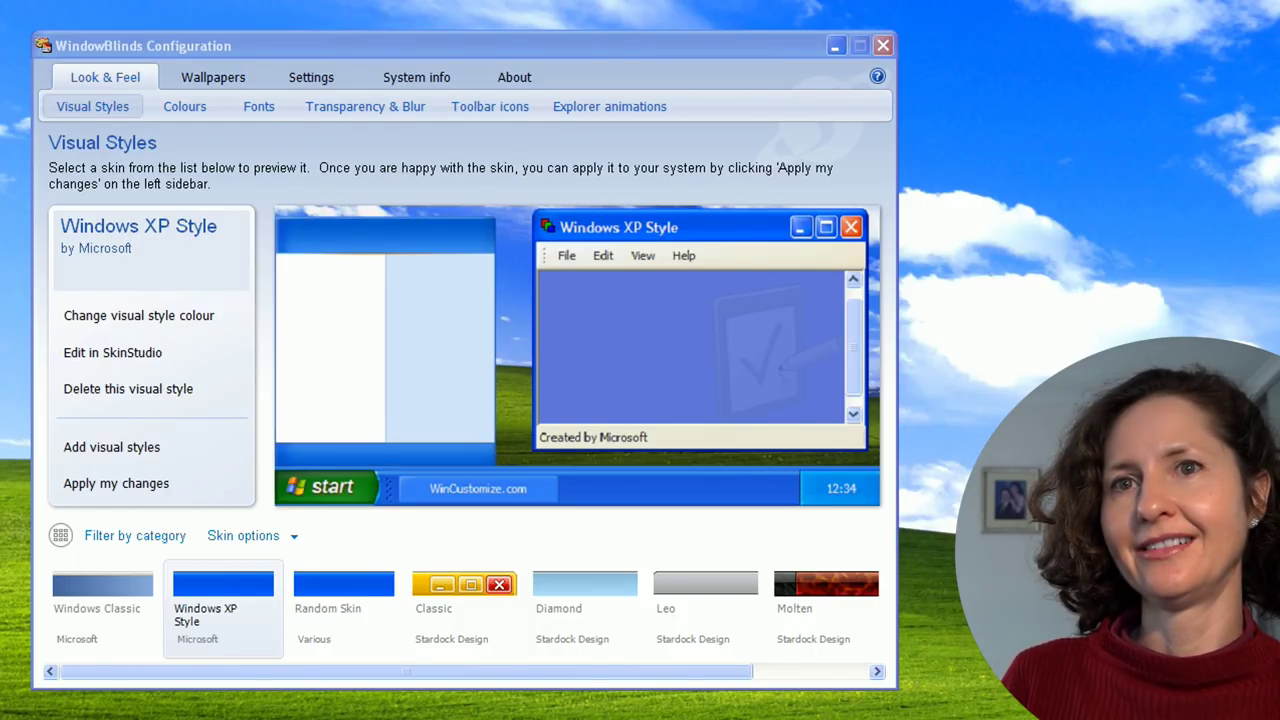
Step: Select the Windows Classic thumbnail under Look & Feel > Visual Styles
click(88, 590)
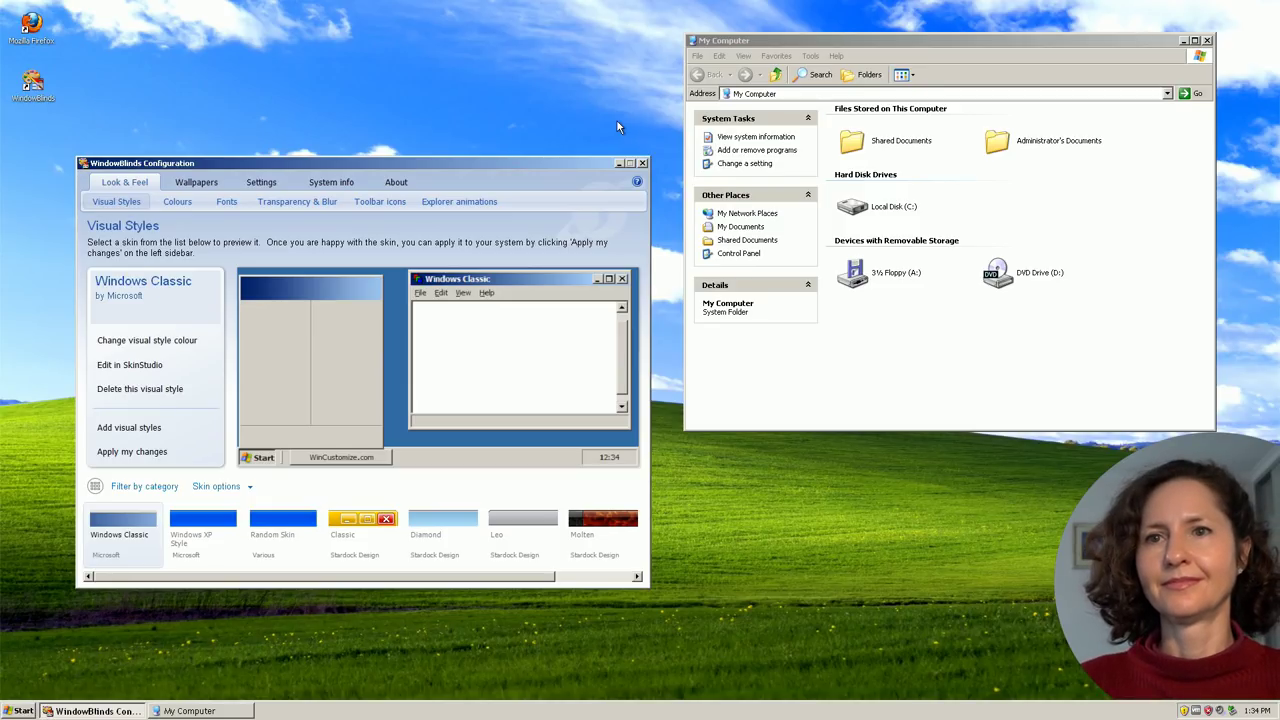
Step: Apply Stardock's Classic skin in its Classic (XP) Yellow scheme and check the Start menu
click(340, 525)
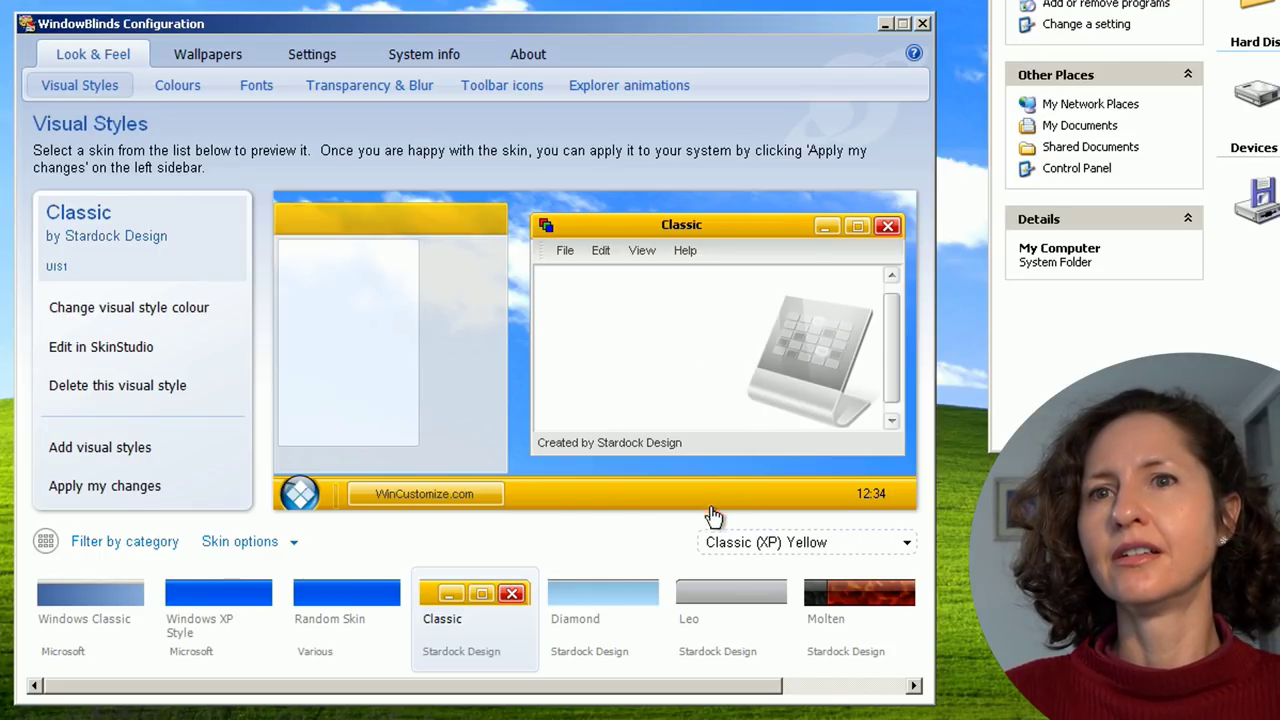
click(140, 485)
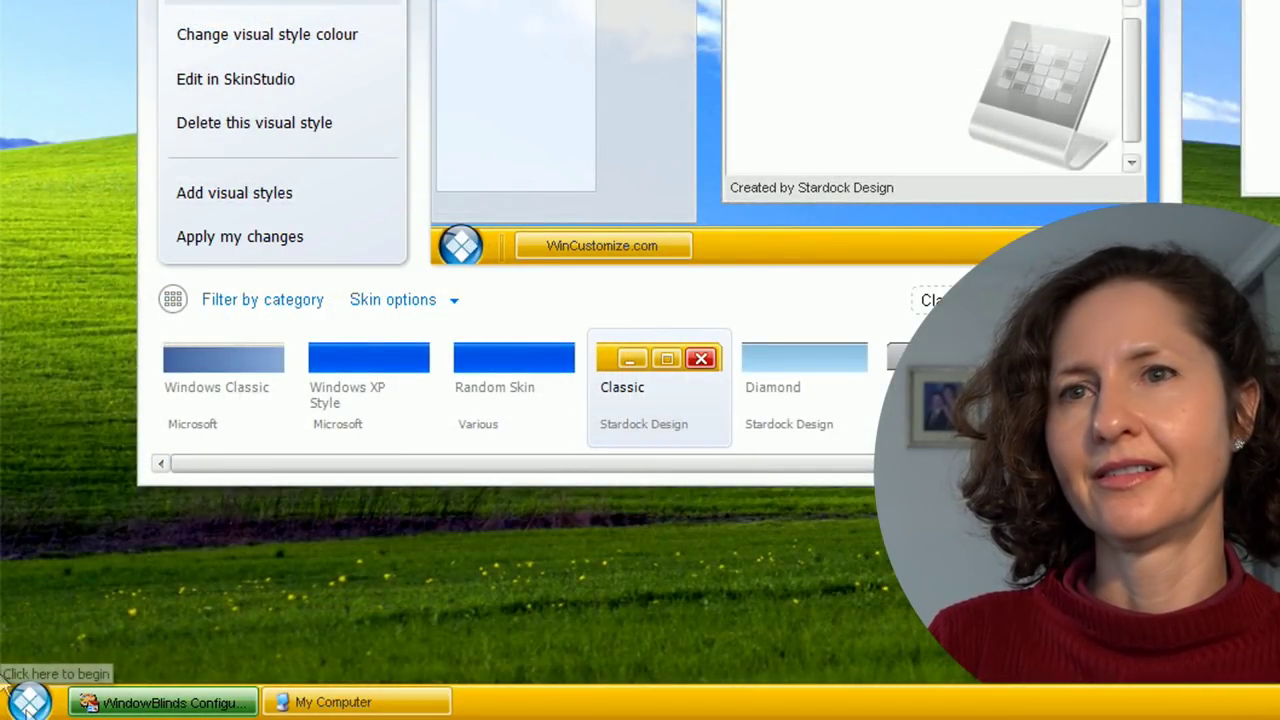
click(17, 711)
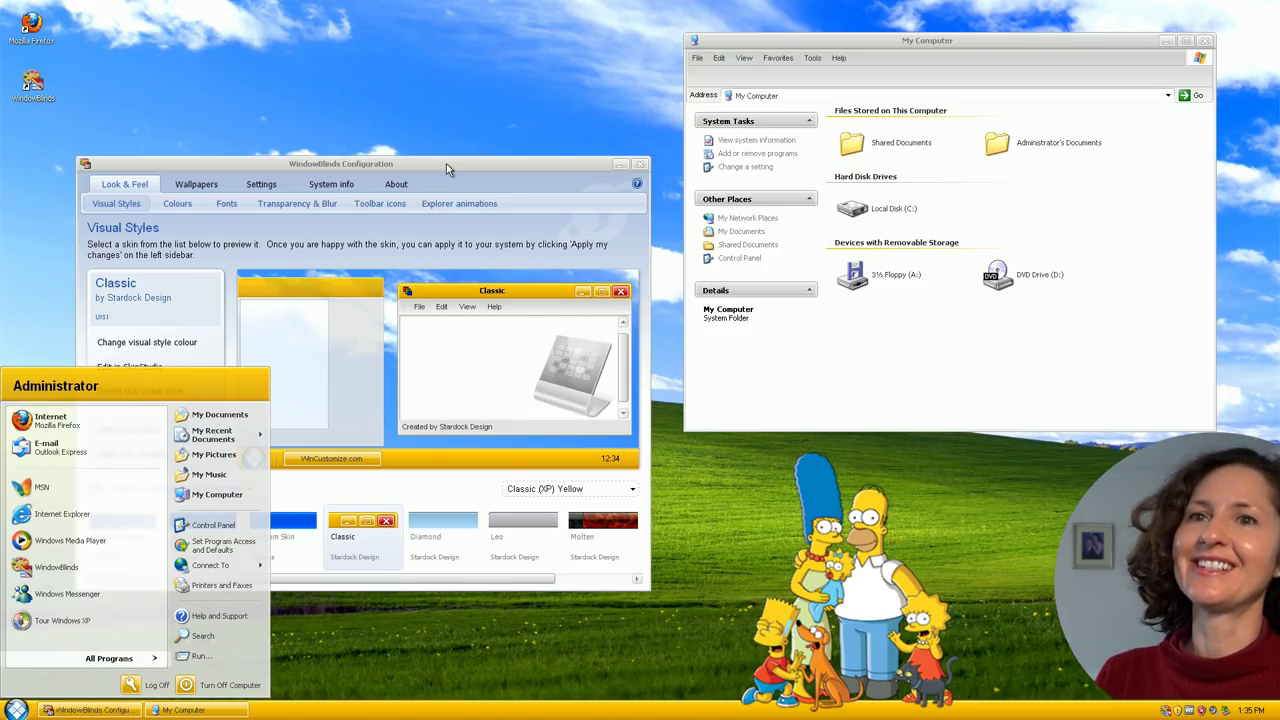
click(446, 163)
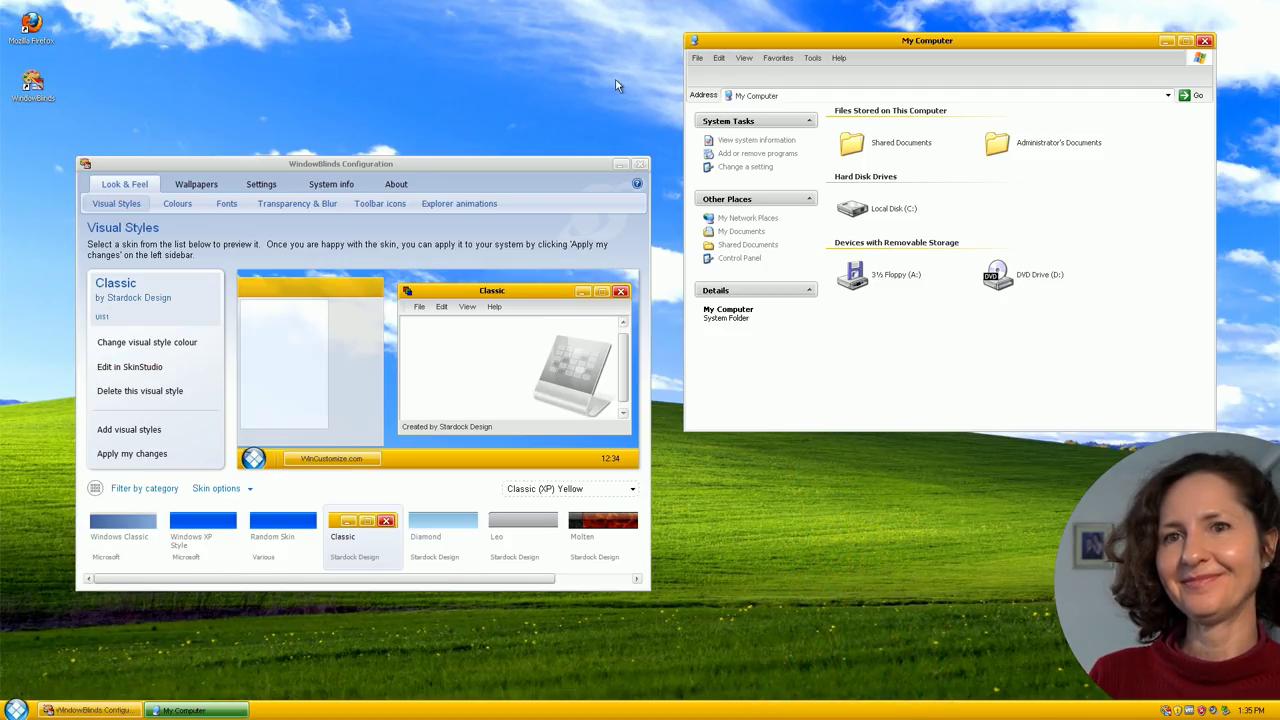
click(549, 164)
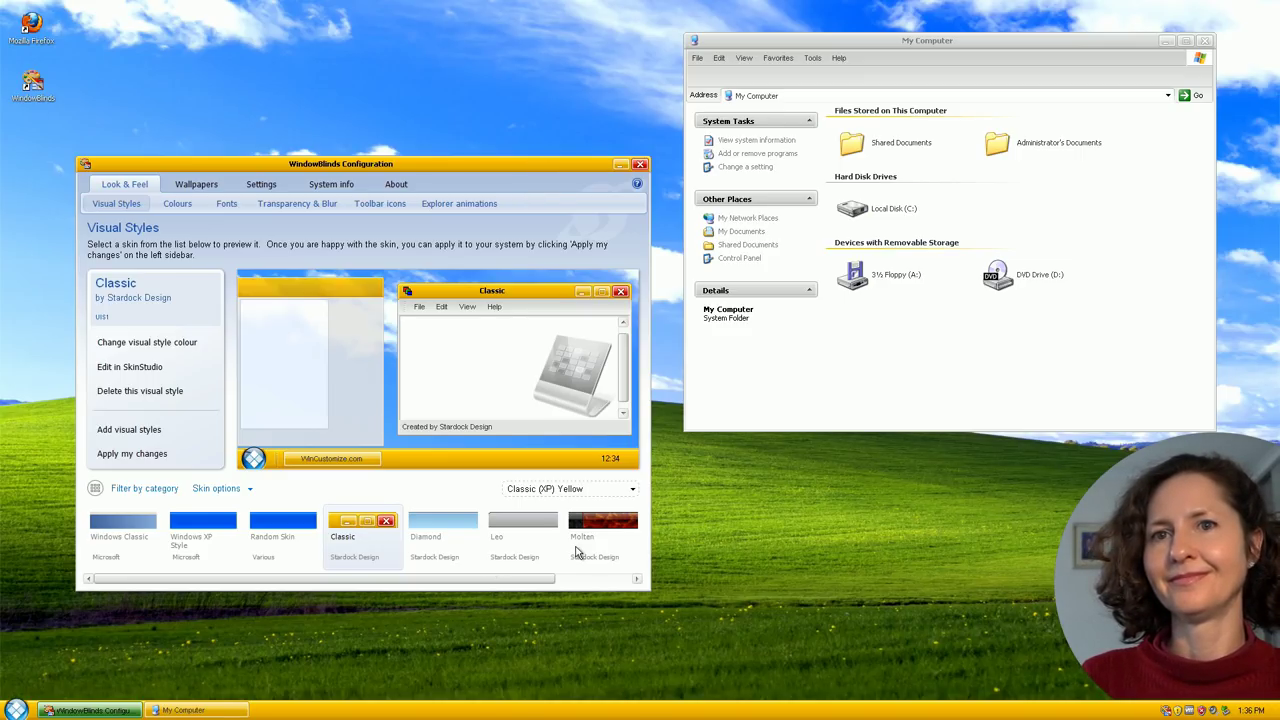
Step: Apply the Diamond skin in its Diamond (XP) scheme, then dismiss Add visual styles
click(438, 546)
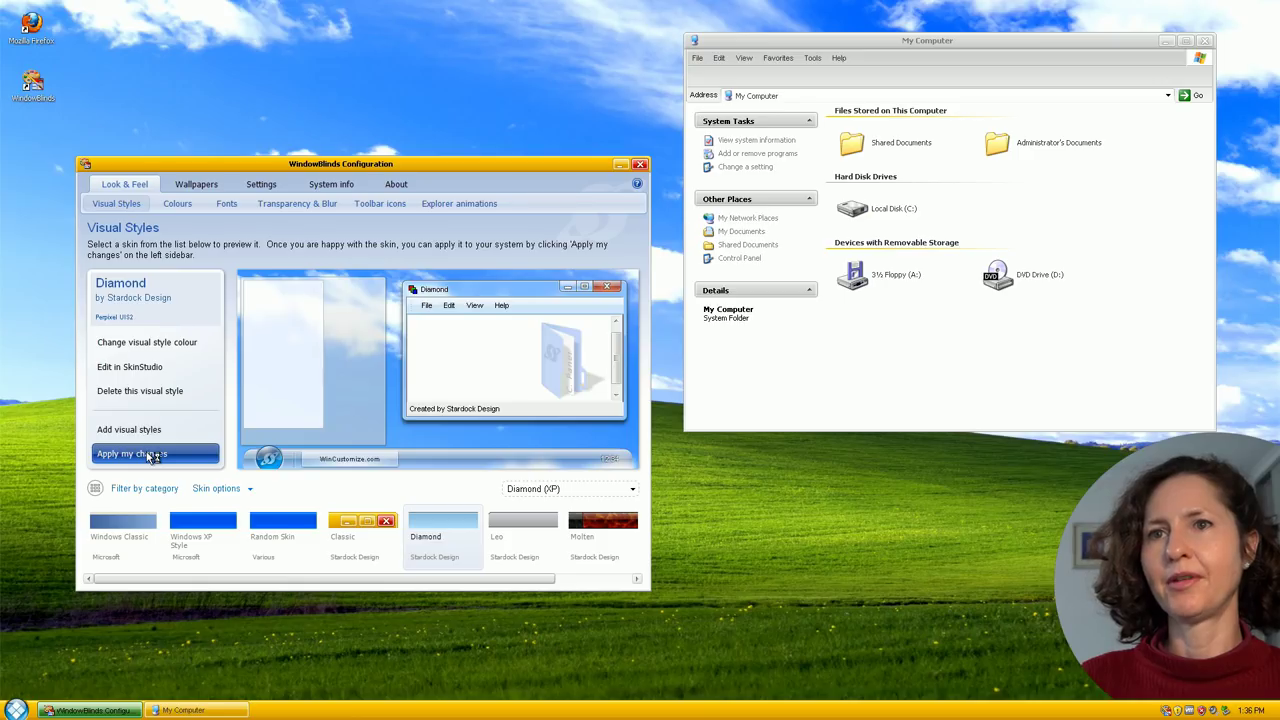
click(152, 455)
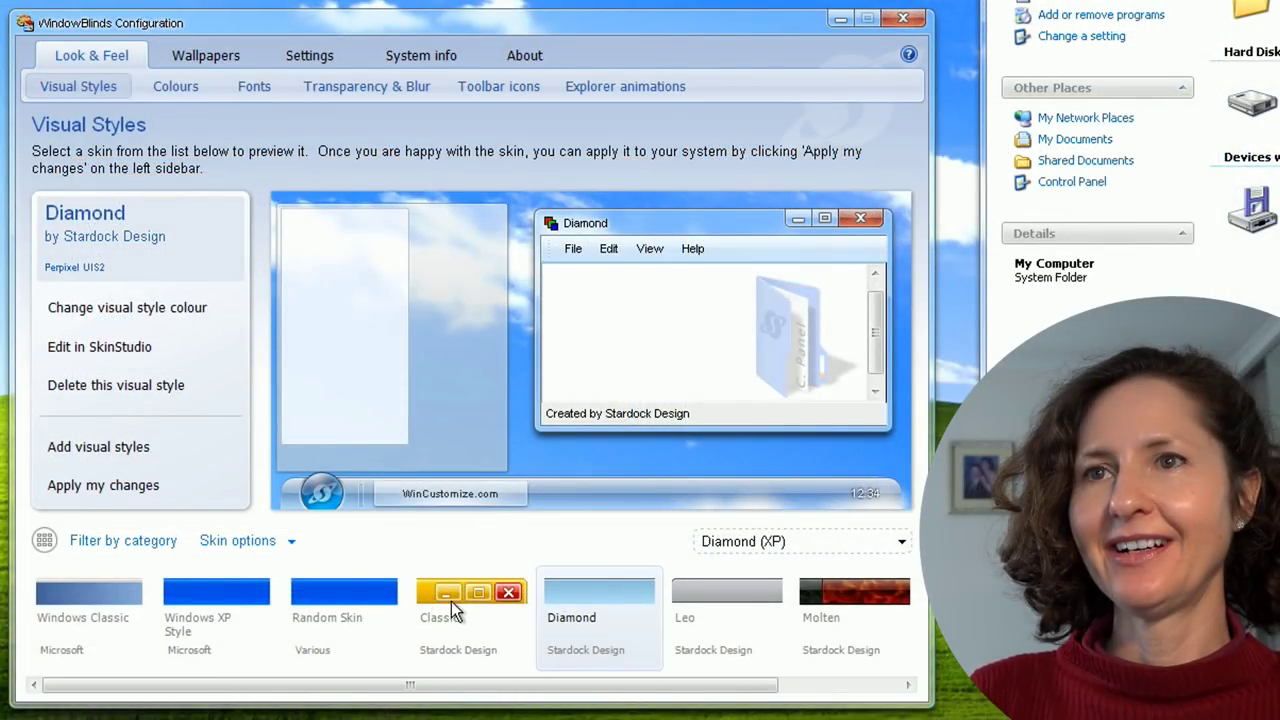
click(175, 446)
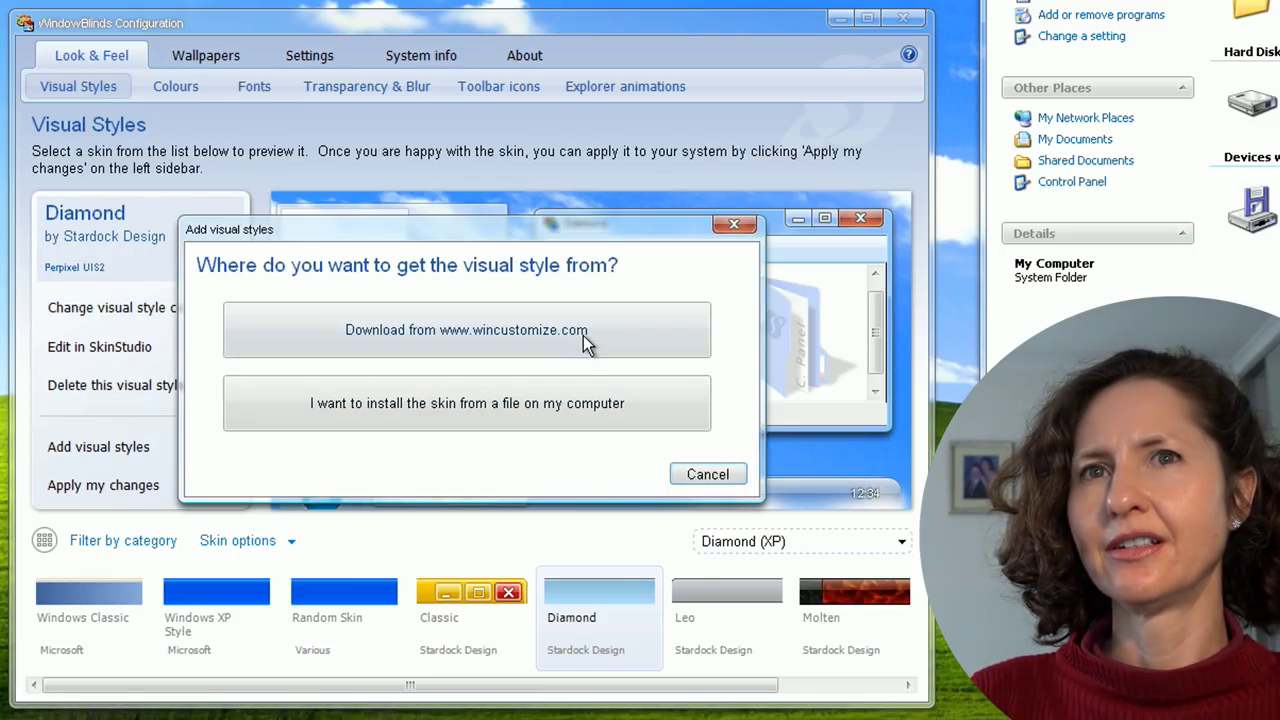
click(733, 225)
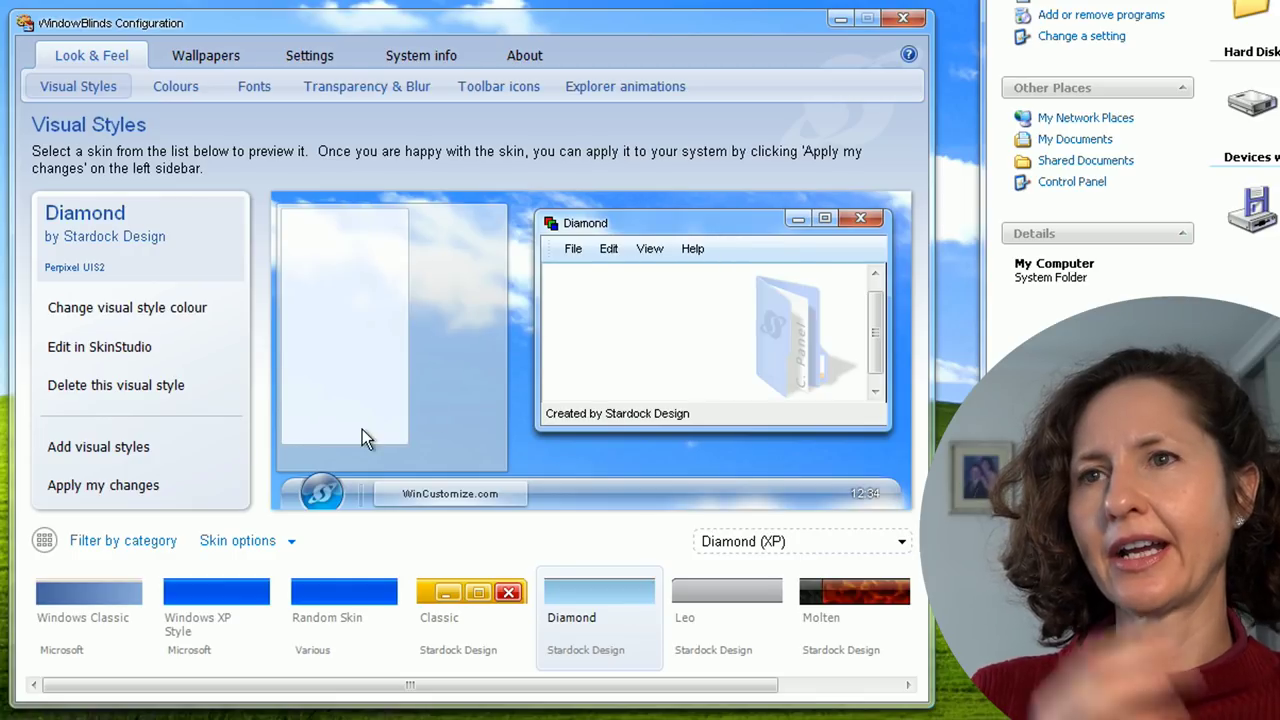
Step: Apply the 1920x1080 green-and-blue Vista swirl wallpaper from the Wallpapers tab
click(221, 55)
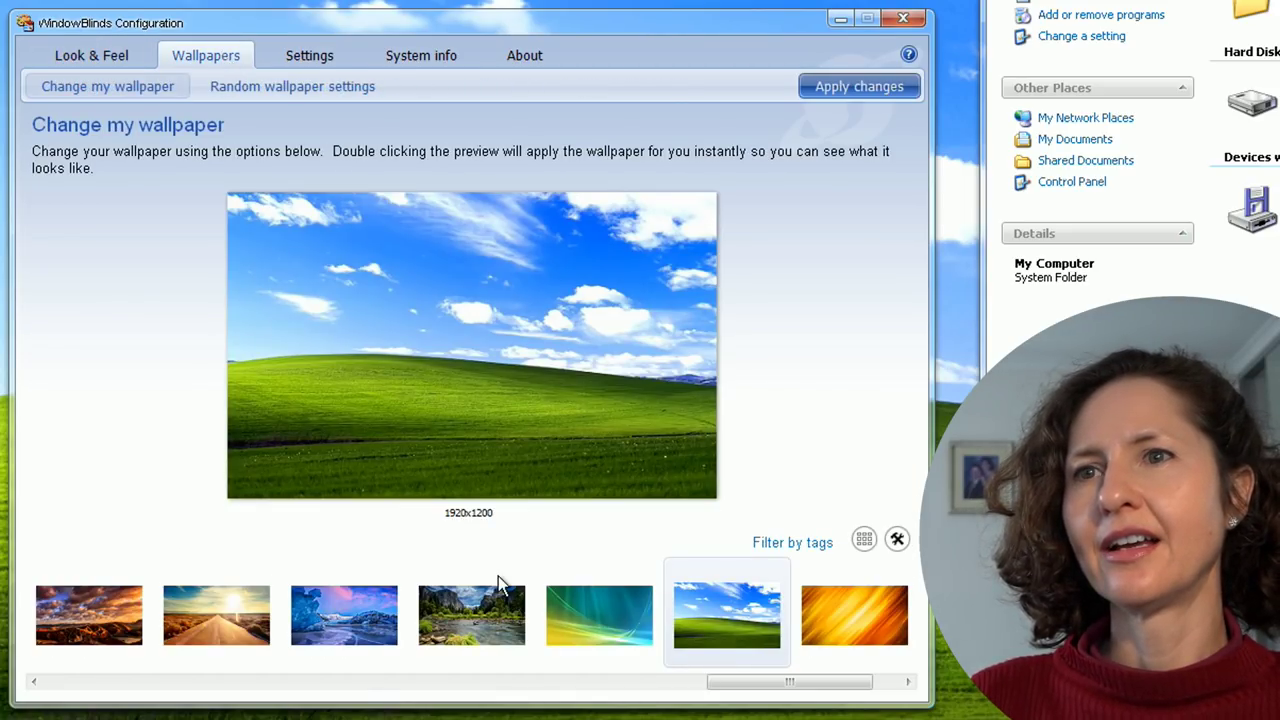
drag(705, 688, 677, 674)
click(702, 631)
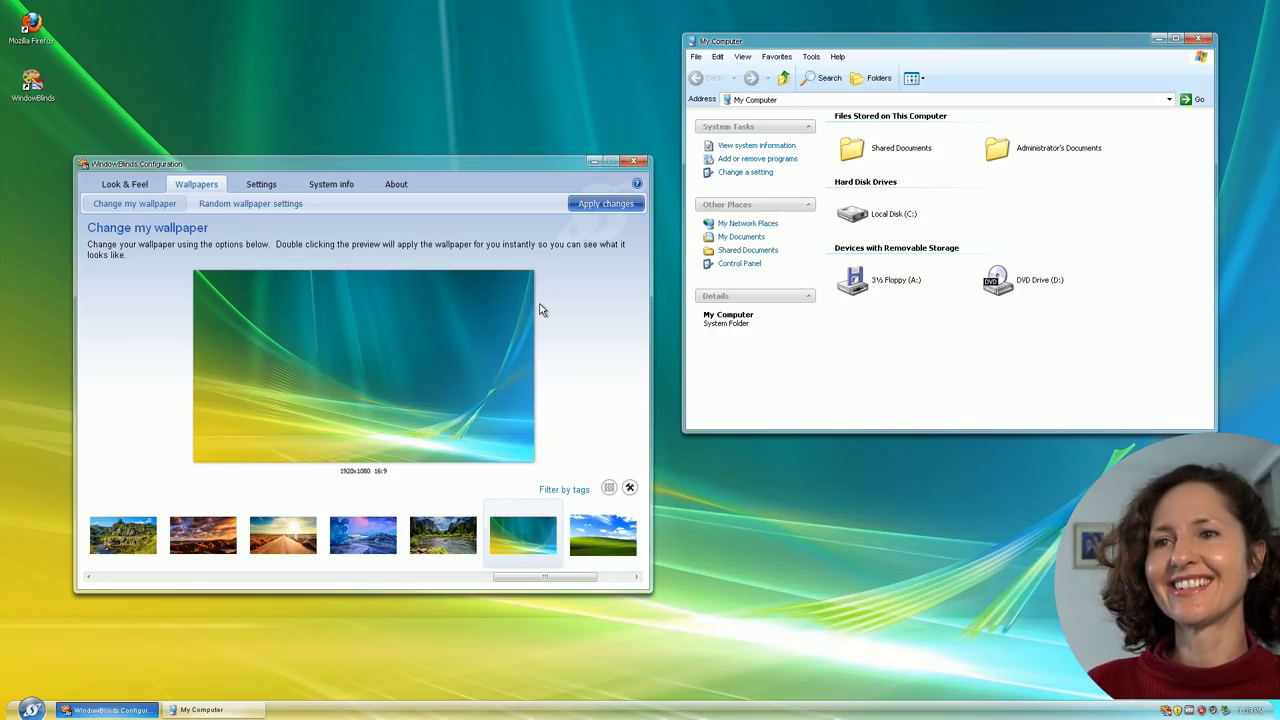
click(25, 710)
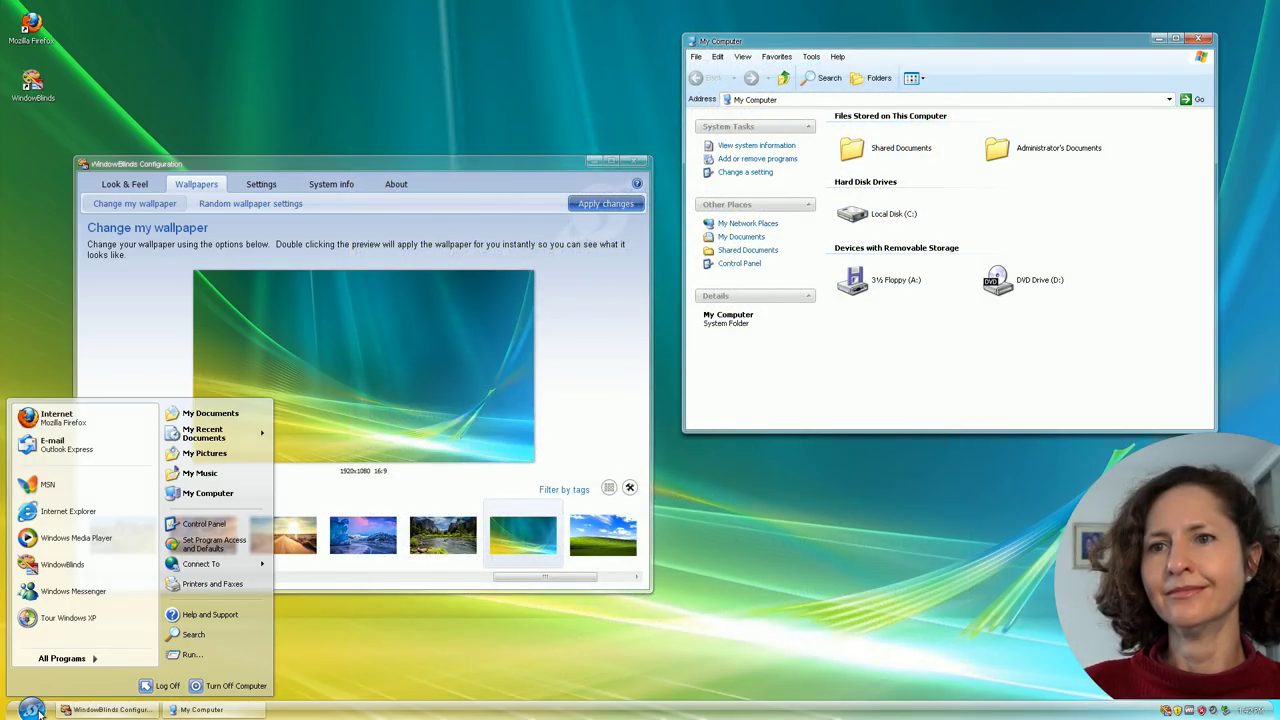
Step: Return to the Look & Feel Visual Styles page showing the Diamond skin
click(133, 185)
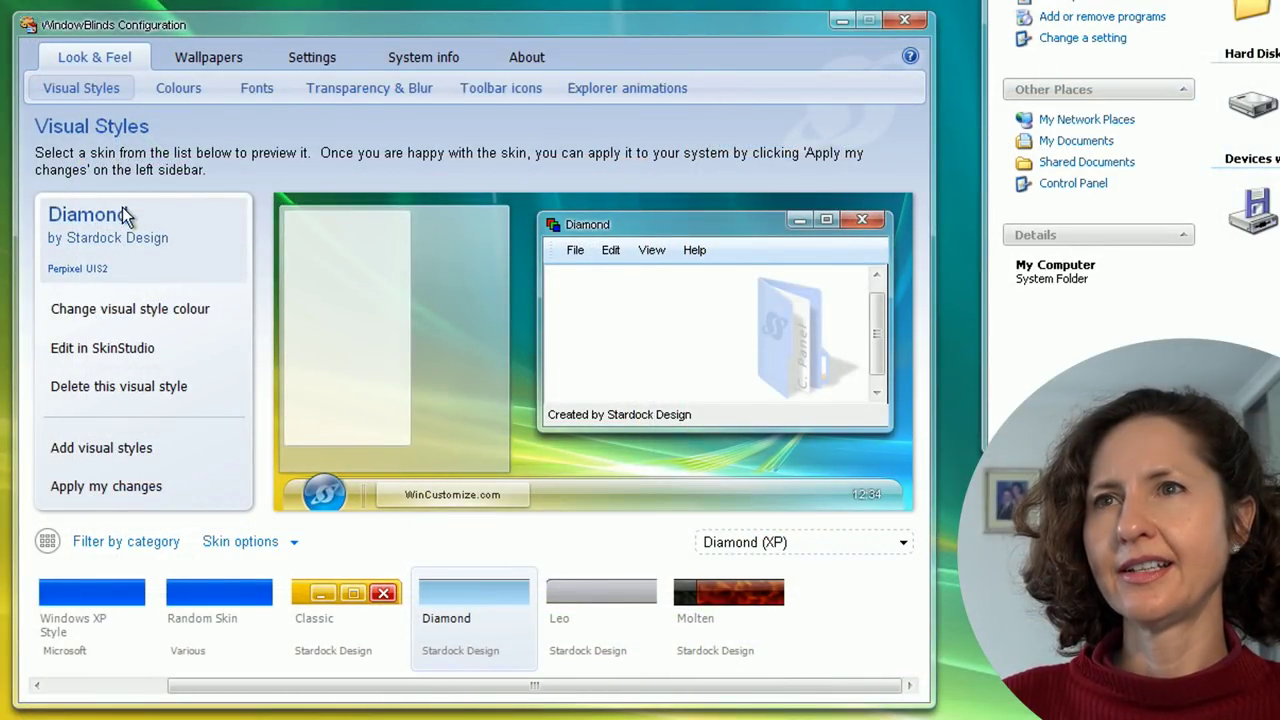
Step: Adjust the taskbar transparency slider under Transparency & Blur and apply the change
click(356, 88)
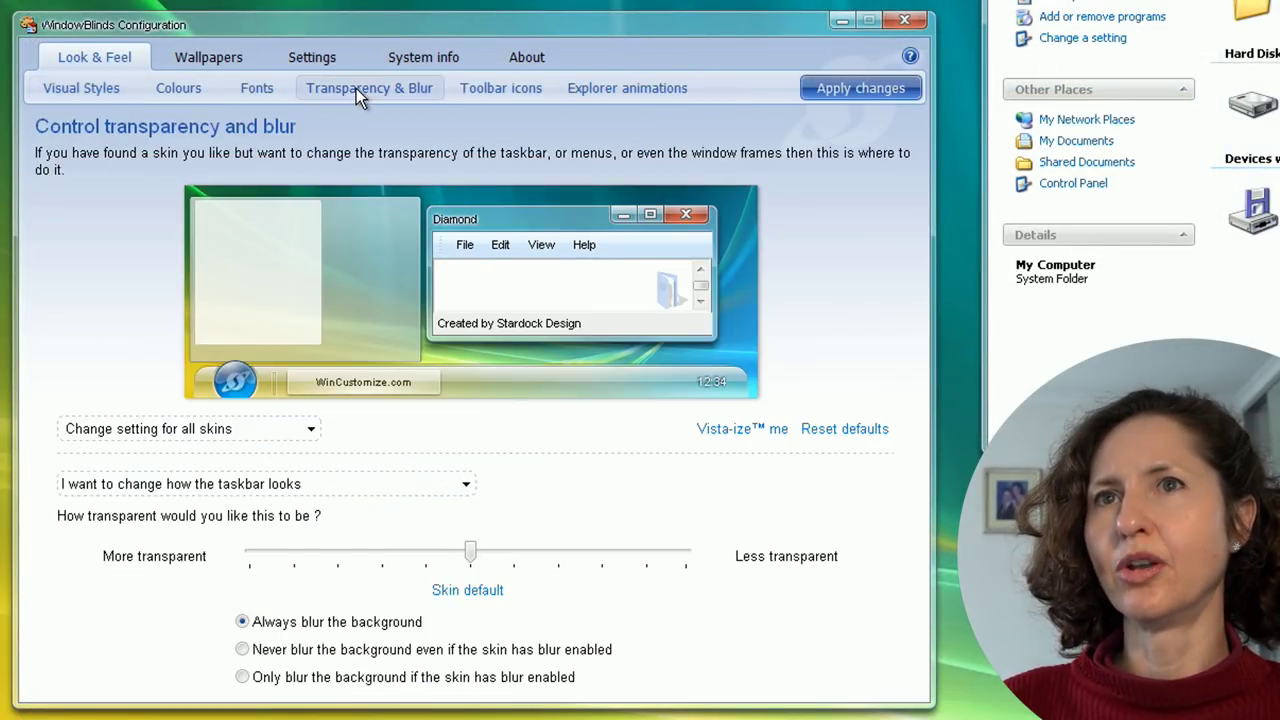
drag(470, 552, 216, 530)
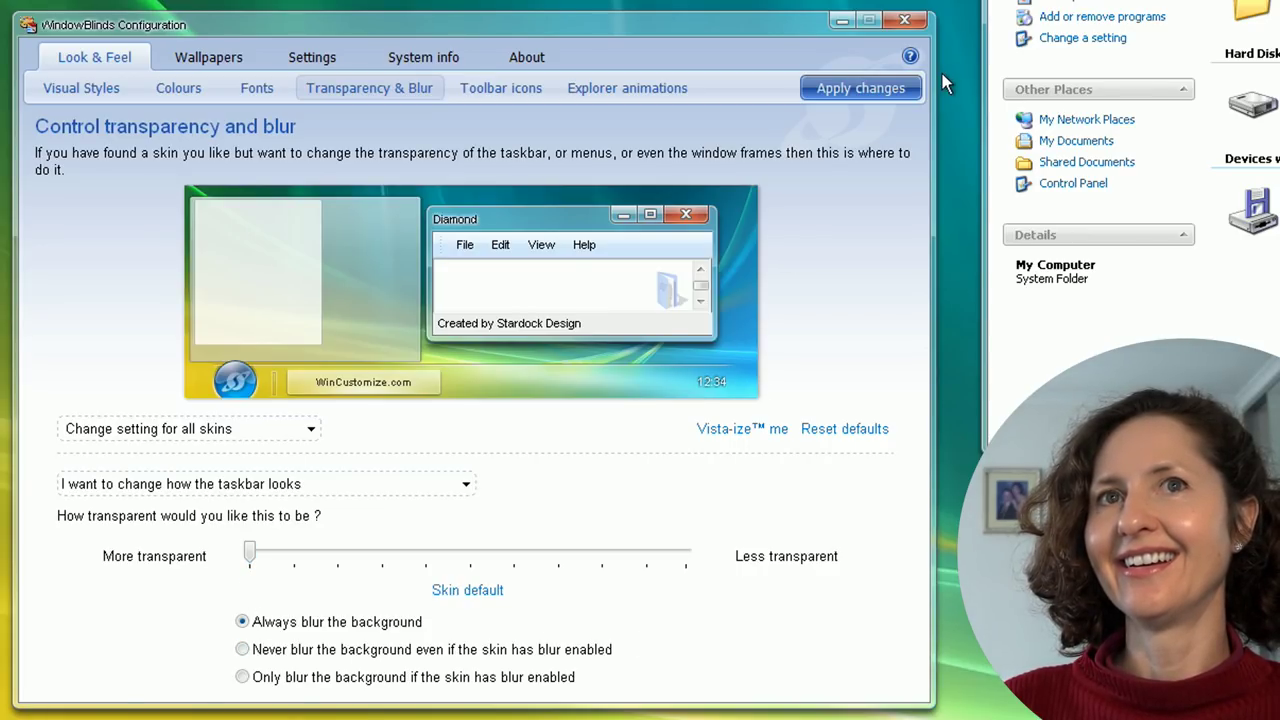
click(912, 87)
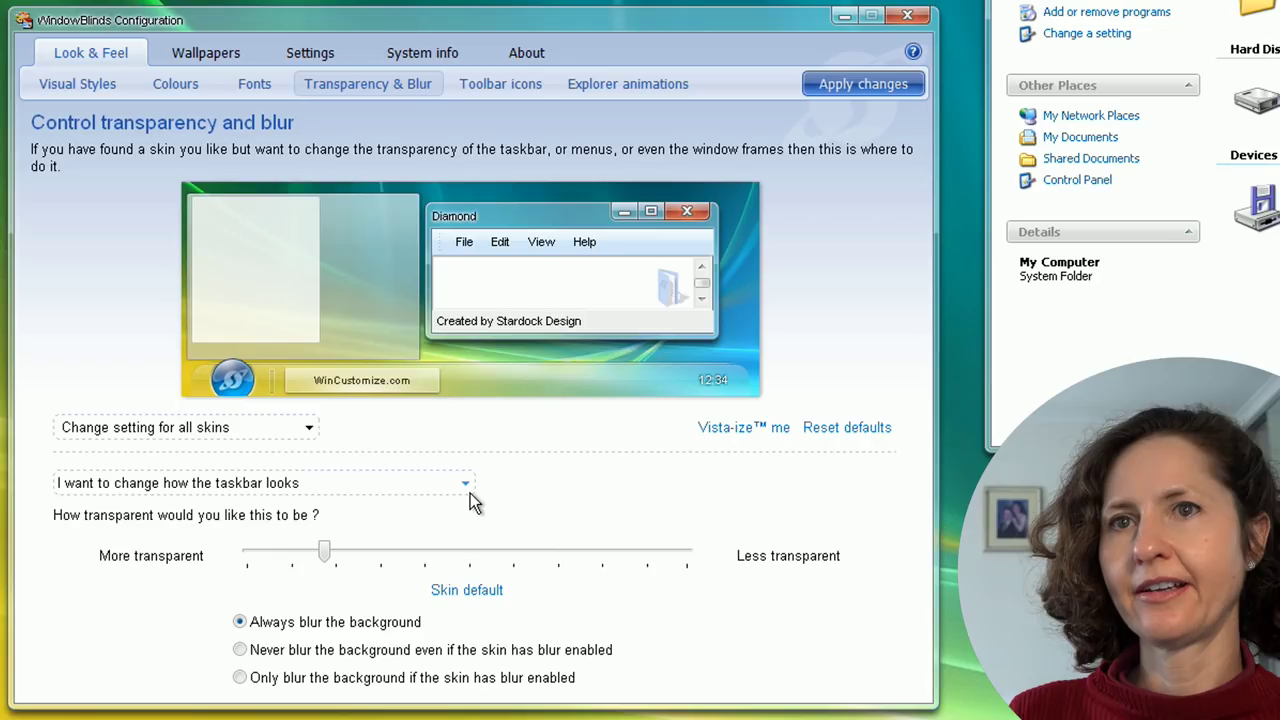
Step: Choose window frames in the Transparency & Blur dropdown and make them more transparent
click(465, 484)
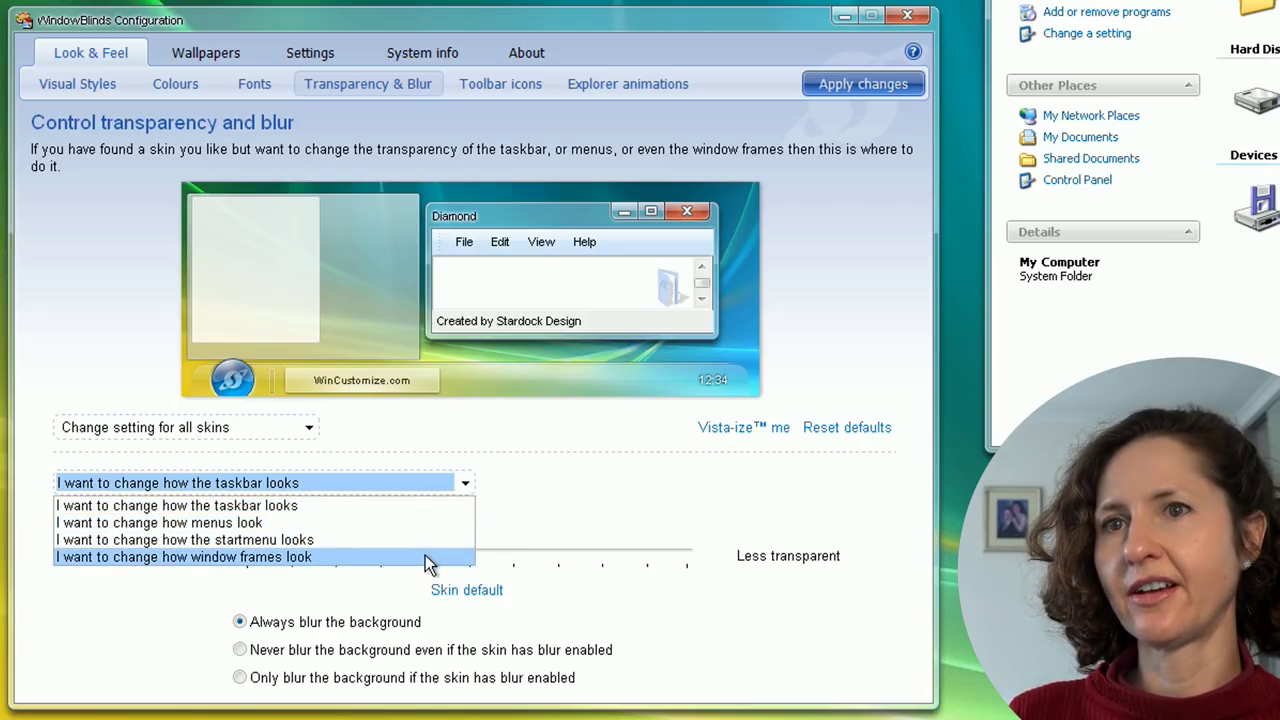
click(425, 557)
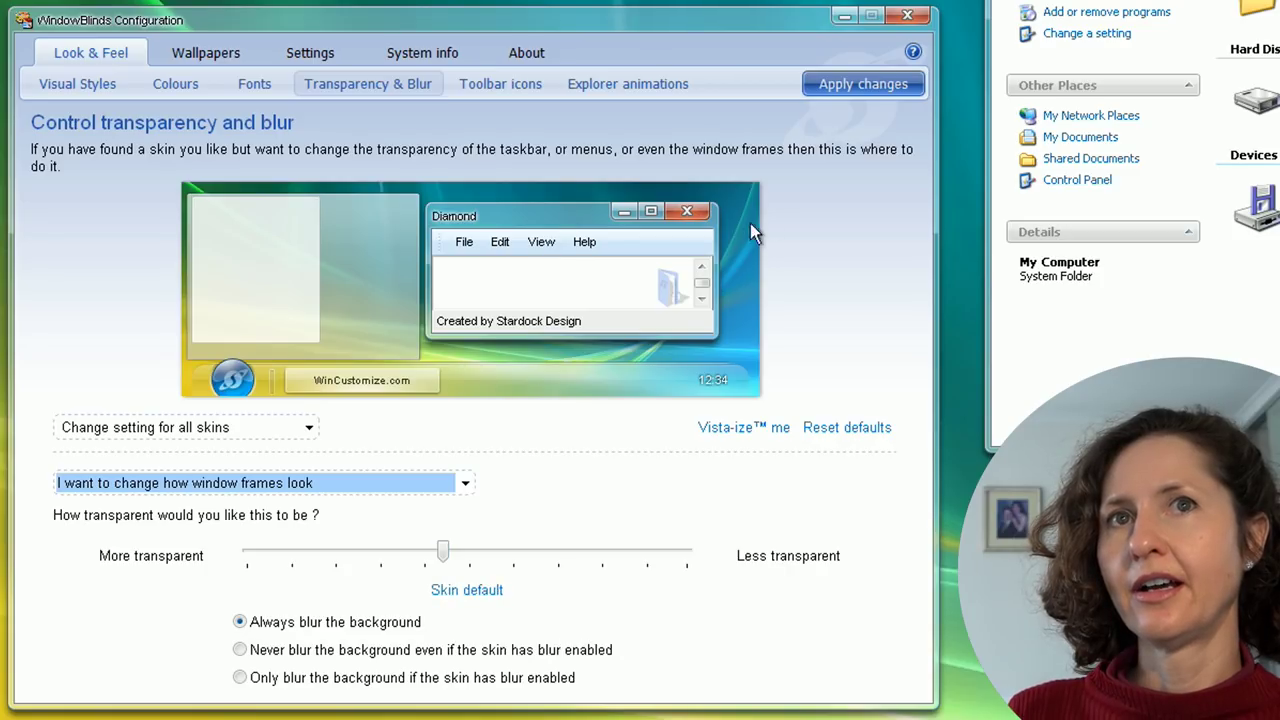
click(845, 92)
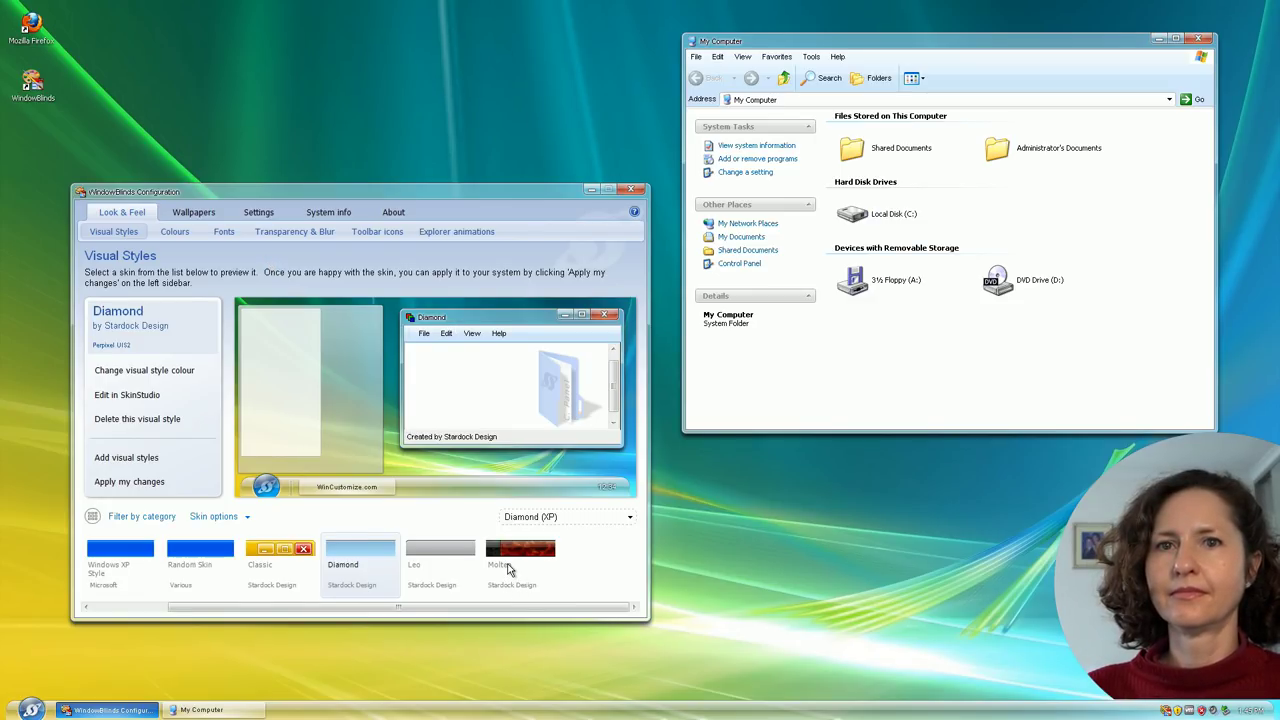
Step: Apply the dark-red Molten skin system-wide and reposition the My Computer window
click(511, 568)
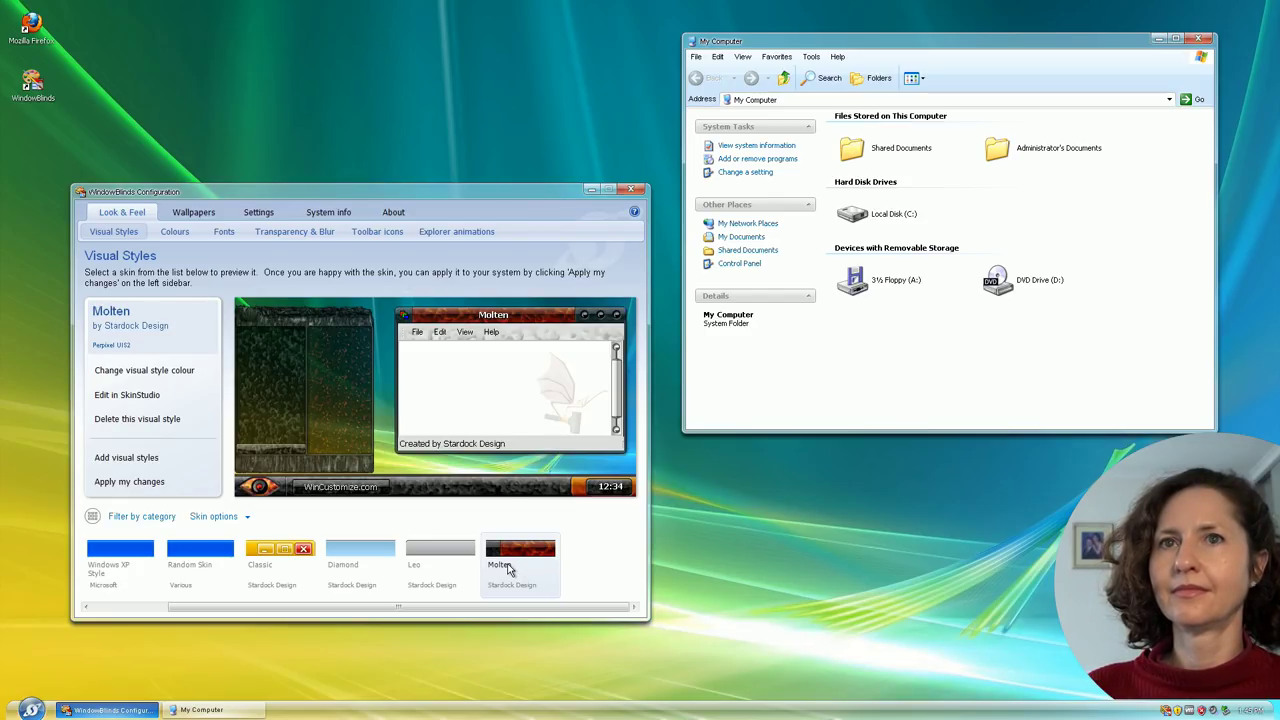
click(148, 482)
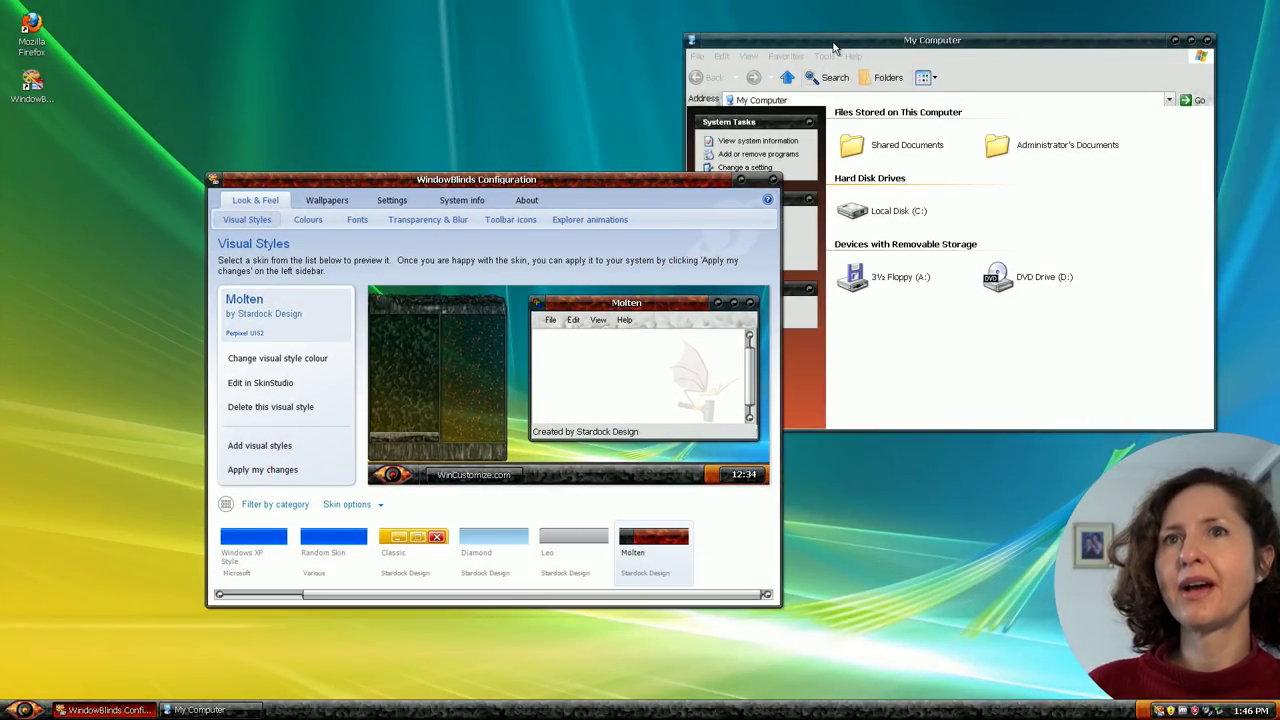
drag(838, 48, 850, 64)
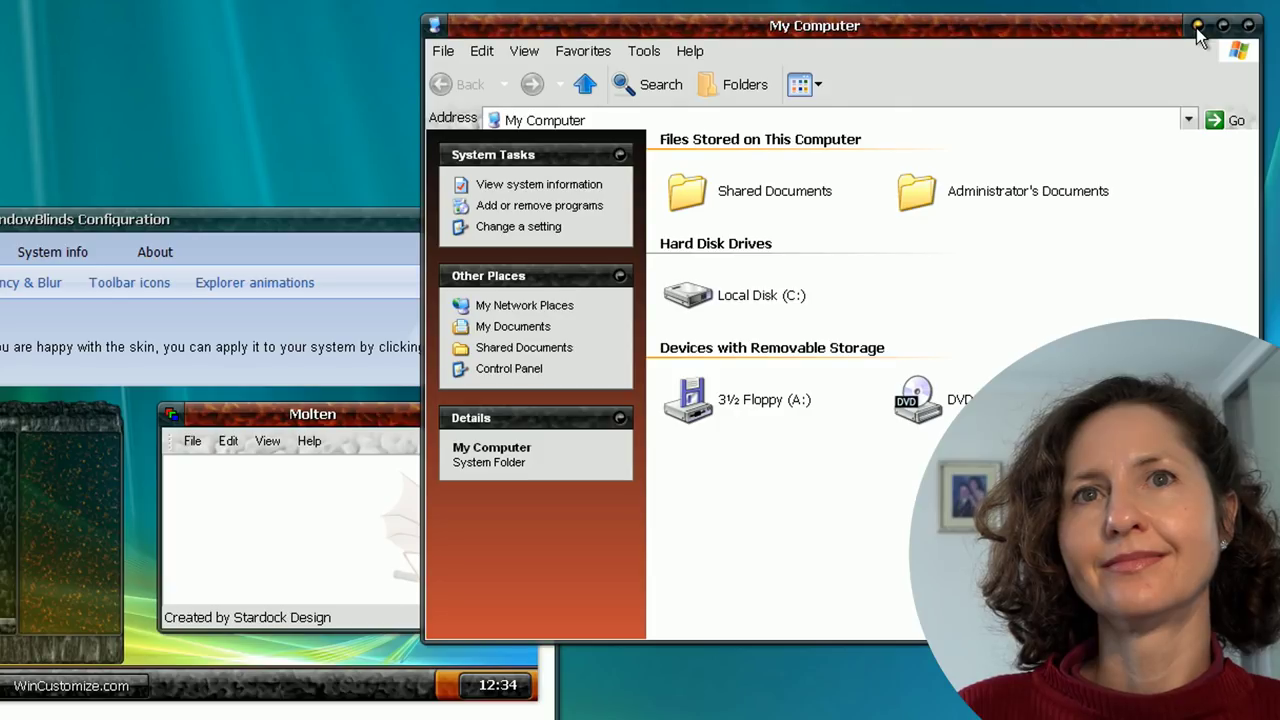
drag(1108, 30, 652, 40)
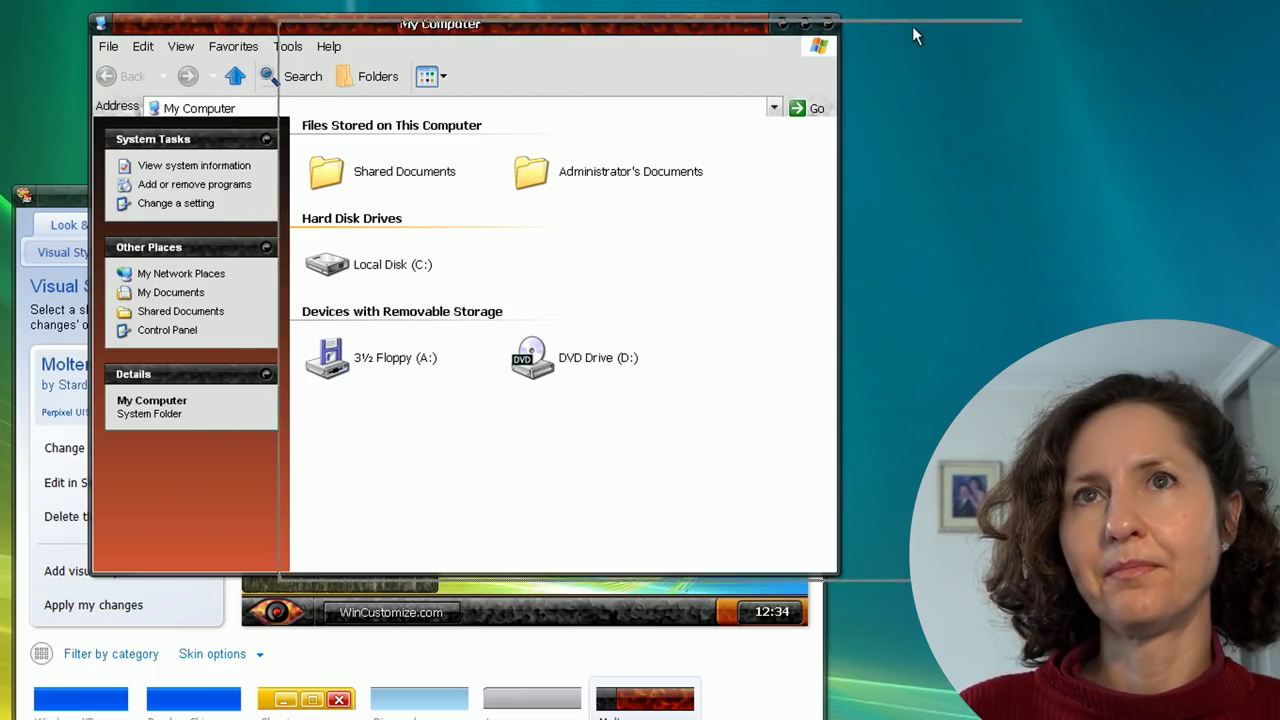
drag(912, 36, 977, 46)
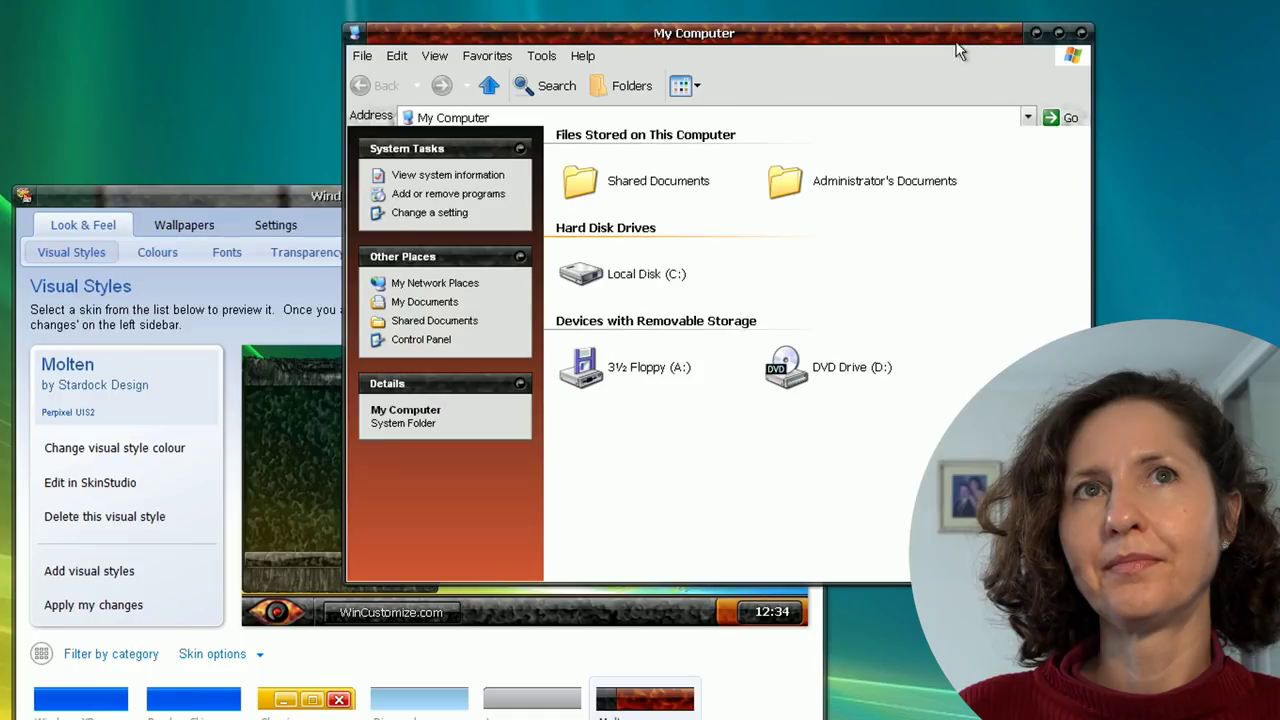
click(303, 201)
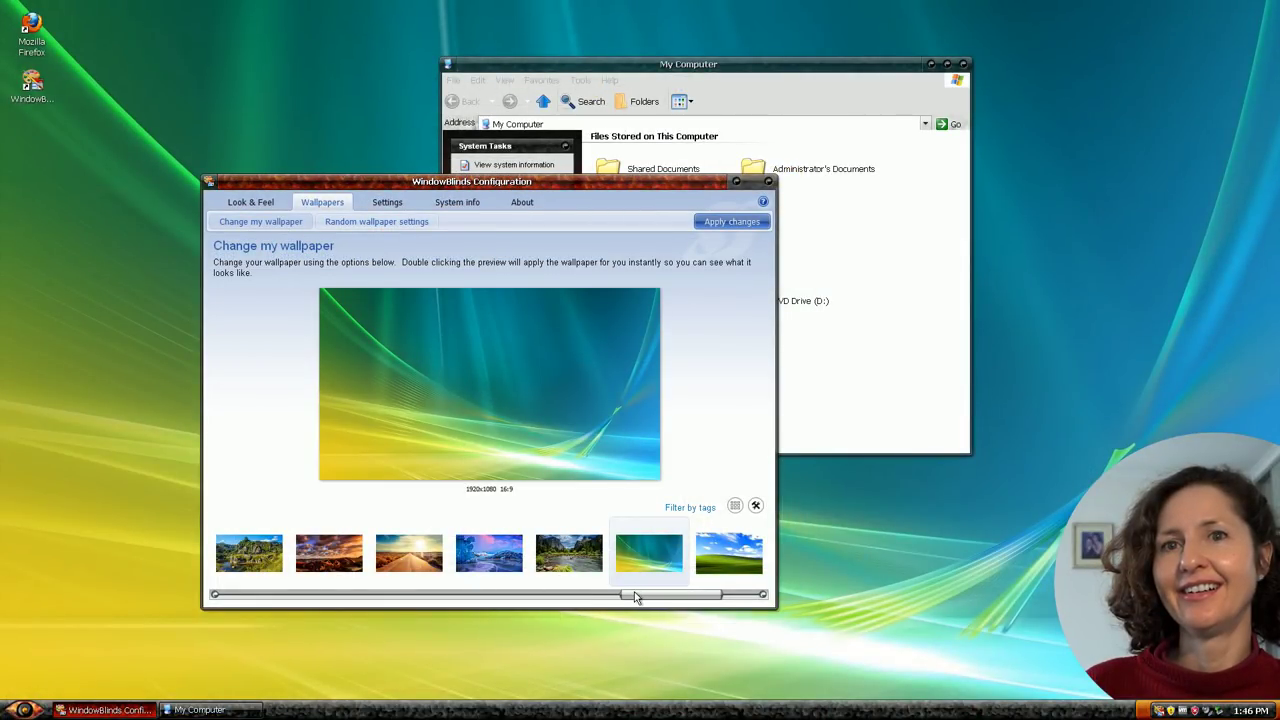
Step: Try the road and sunset wallpapers, then settle on the orange streaked image and move the window up
drag(633, 597, 600, 597)
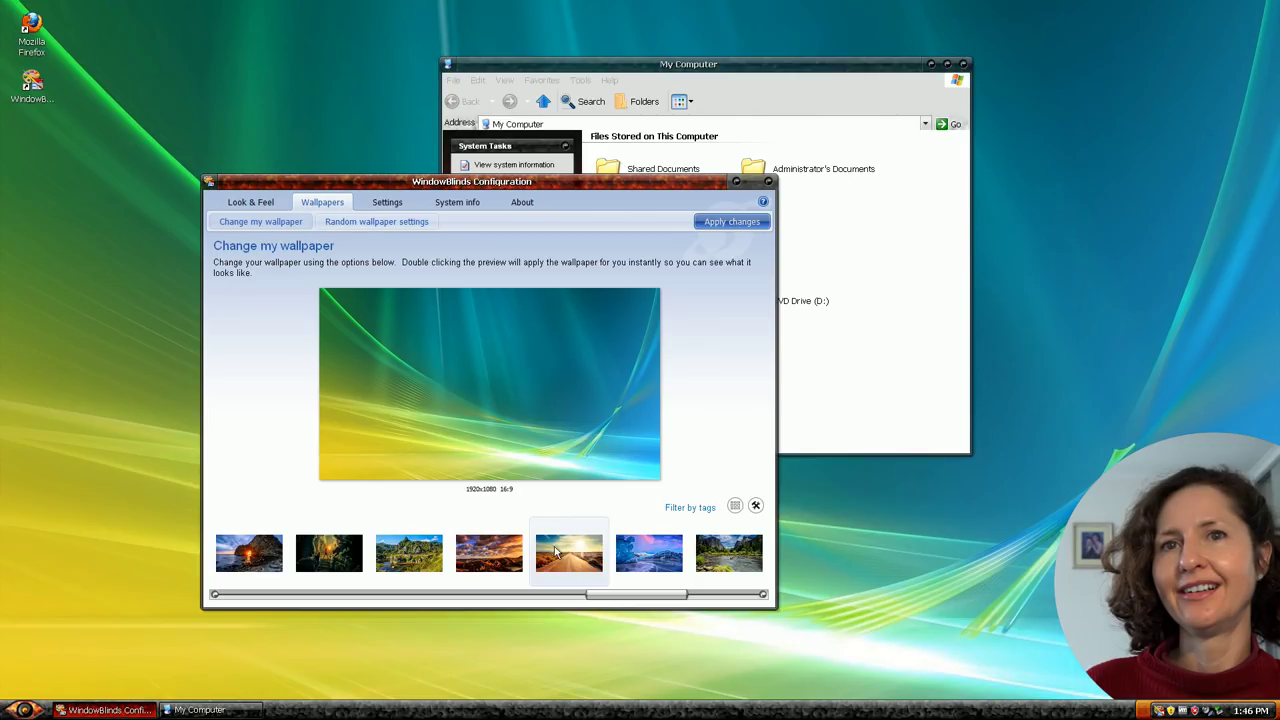
click(552, 552)
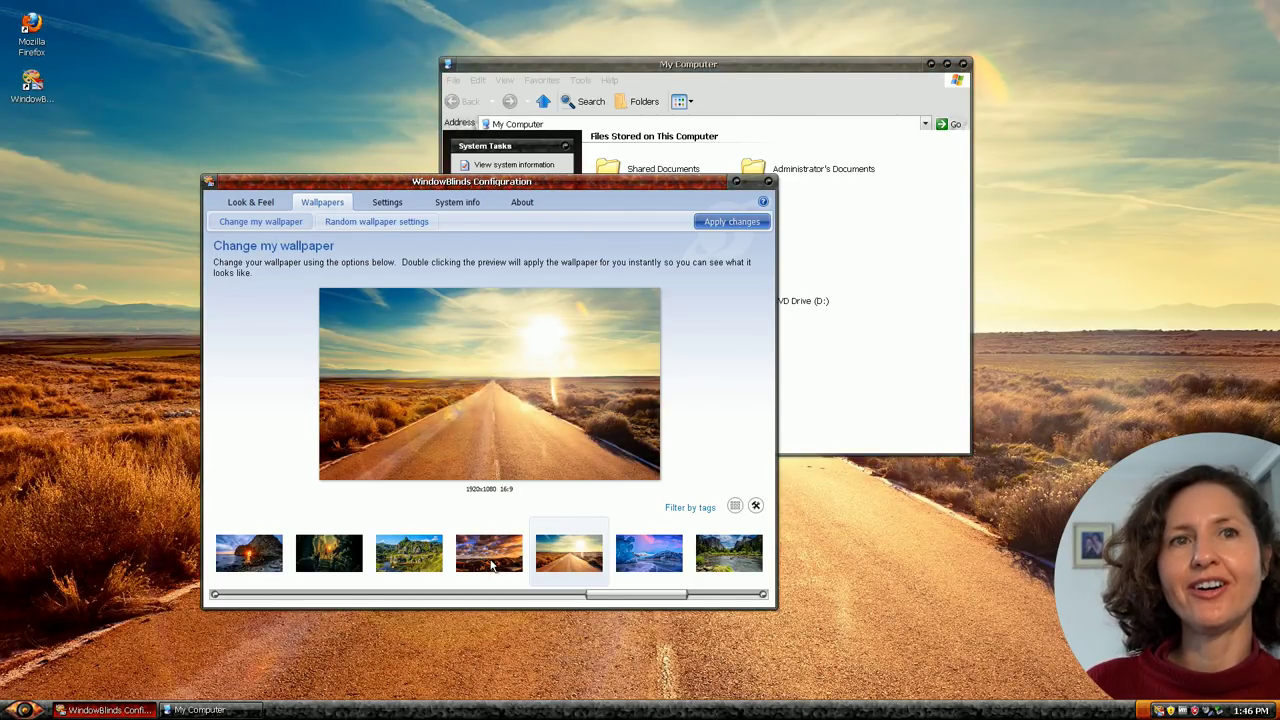
click(480, 572)
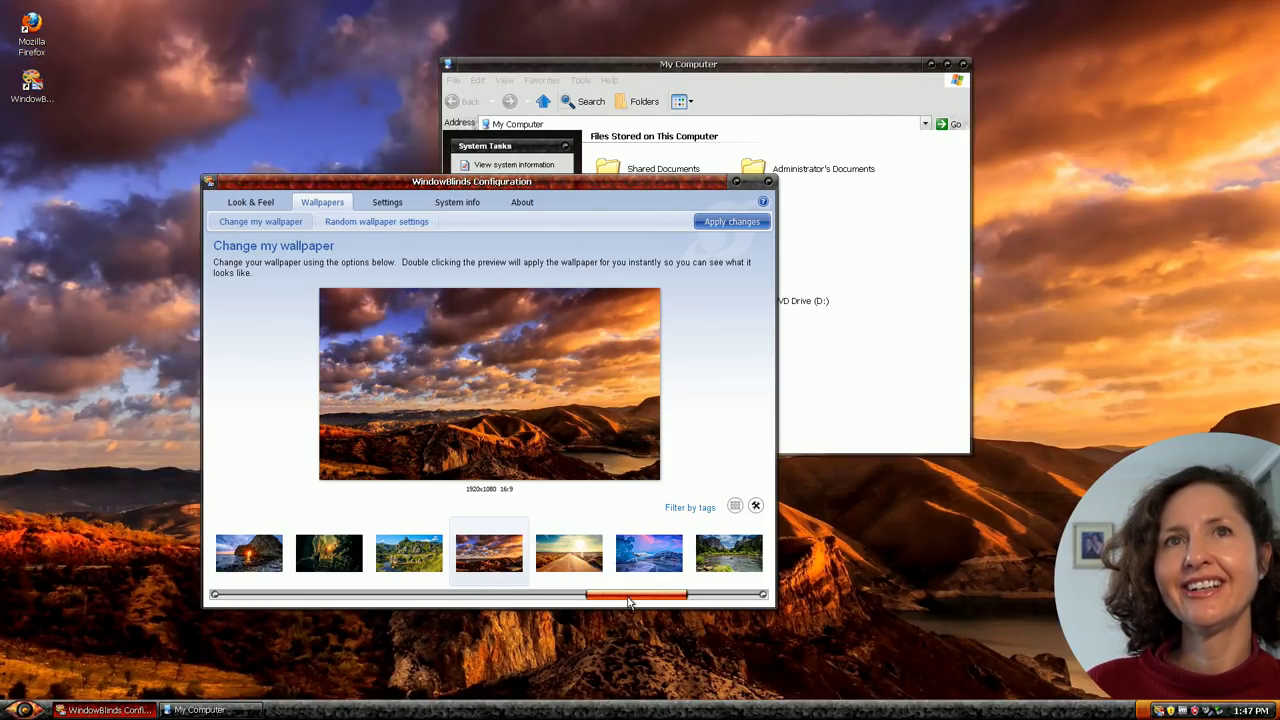
drag(637, 597, 679, 592)
click(718, 553)
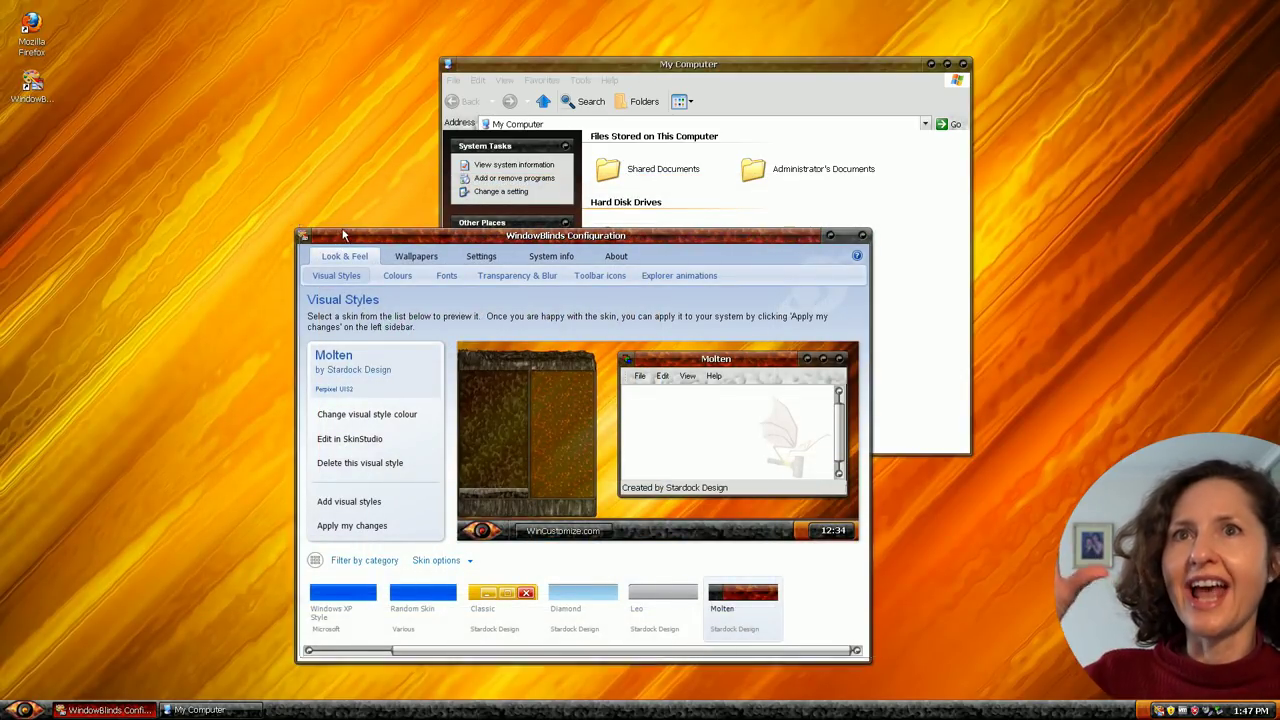
drag(345, 233, 379, 214)
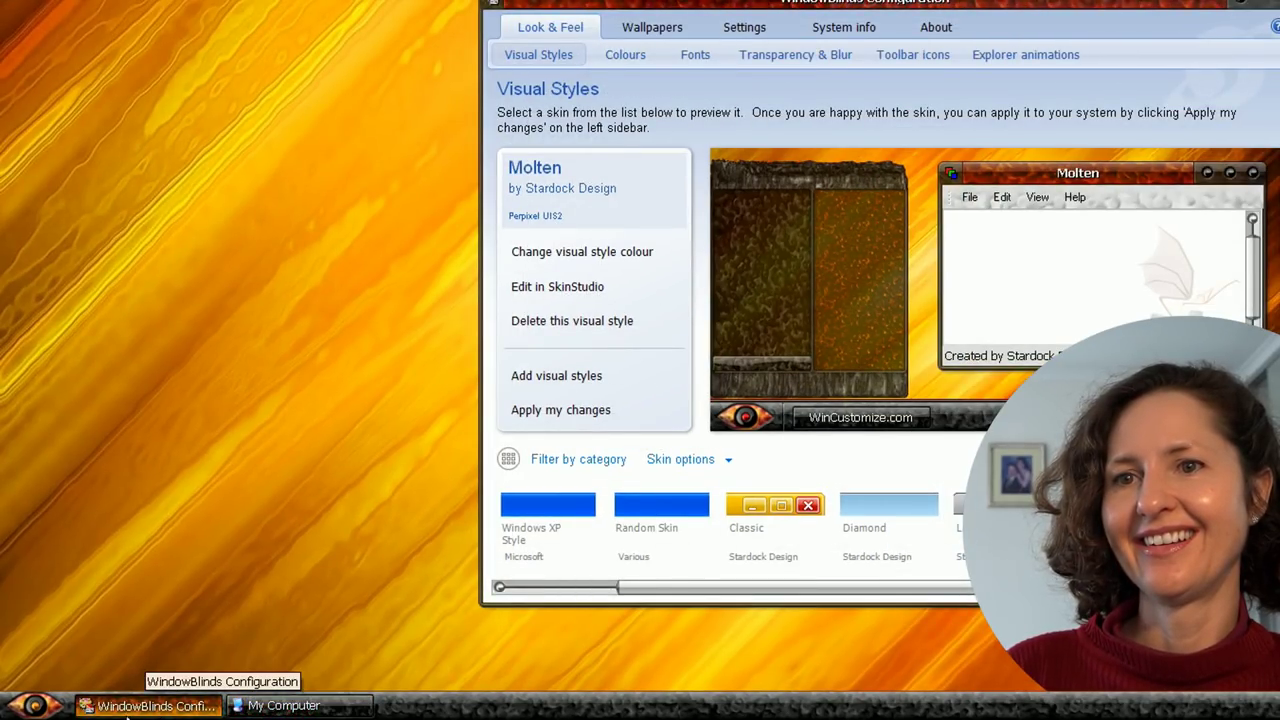
Step: Open the Start menu to see its Molten skin with the dragon artwork
click(30, 705)
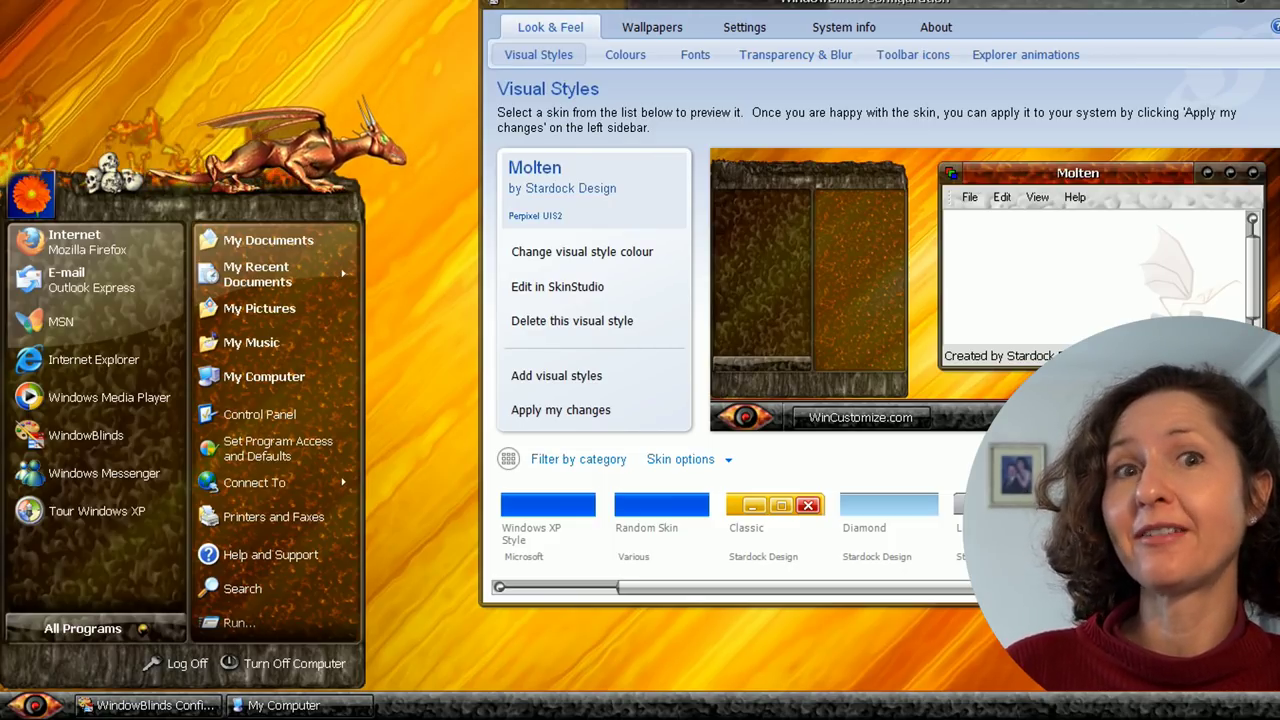
Step: Dismiss the Start menu with the Windows key, revealing the Molten-skinned My Computer window
key(super)
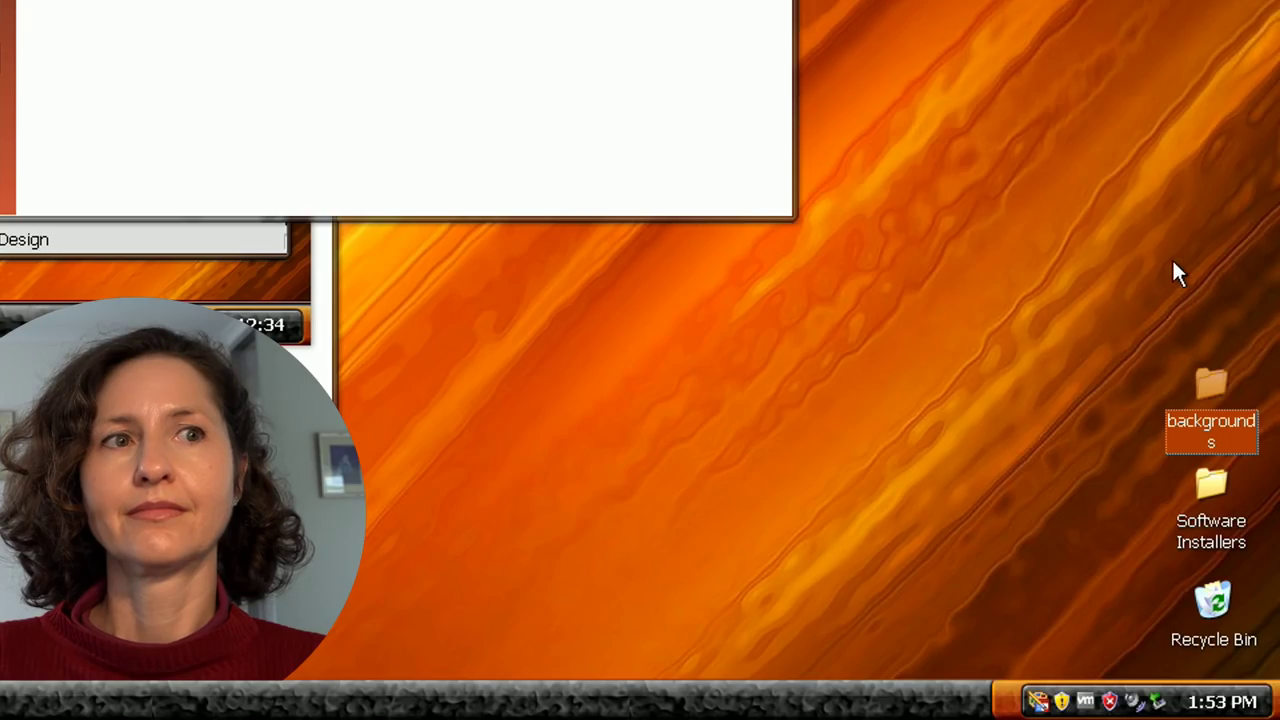
Step: Paste the copied items onto the desktop and delete the Copy of backgrounds folder
right_click(1174, 268)
click(1103, 345)
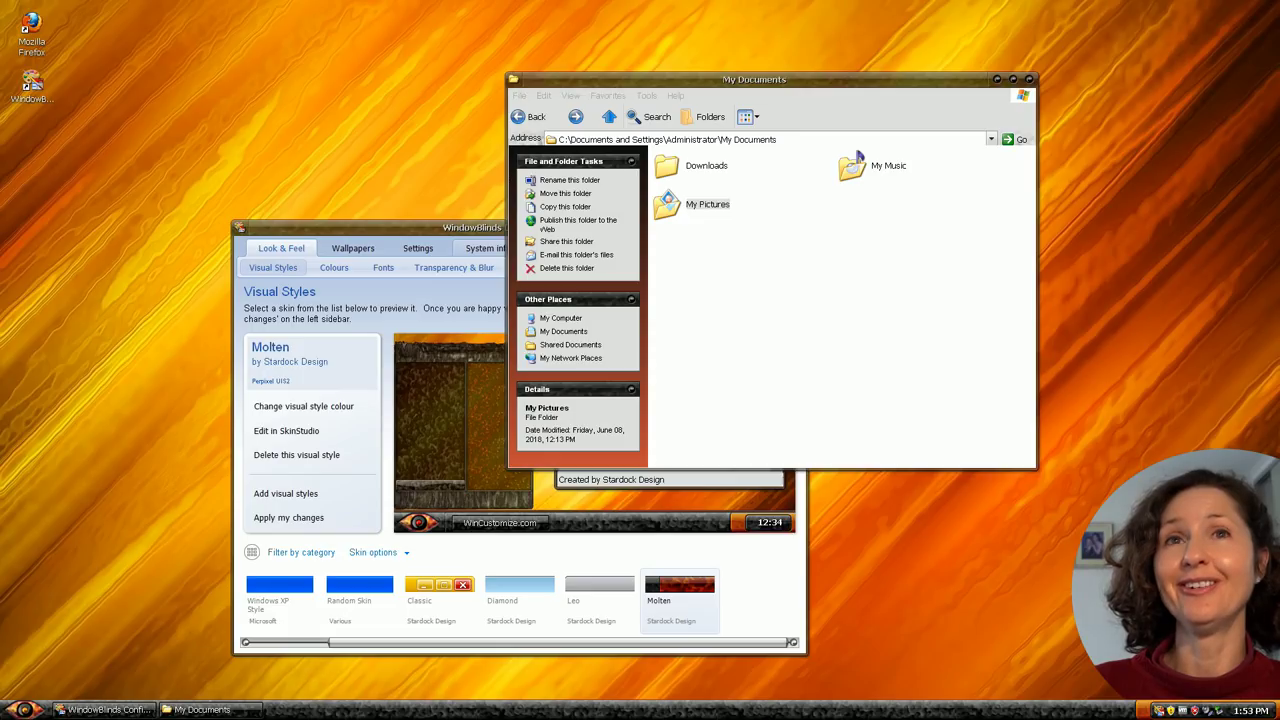
key(Delete)
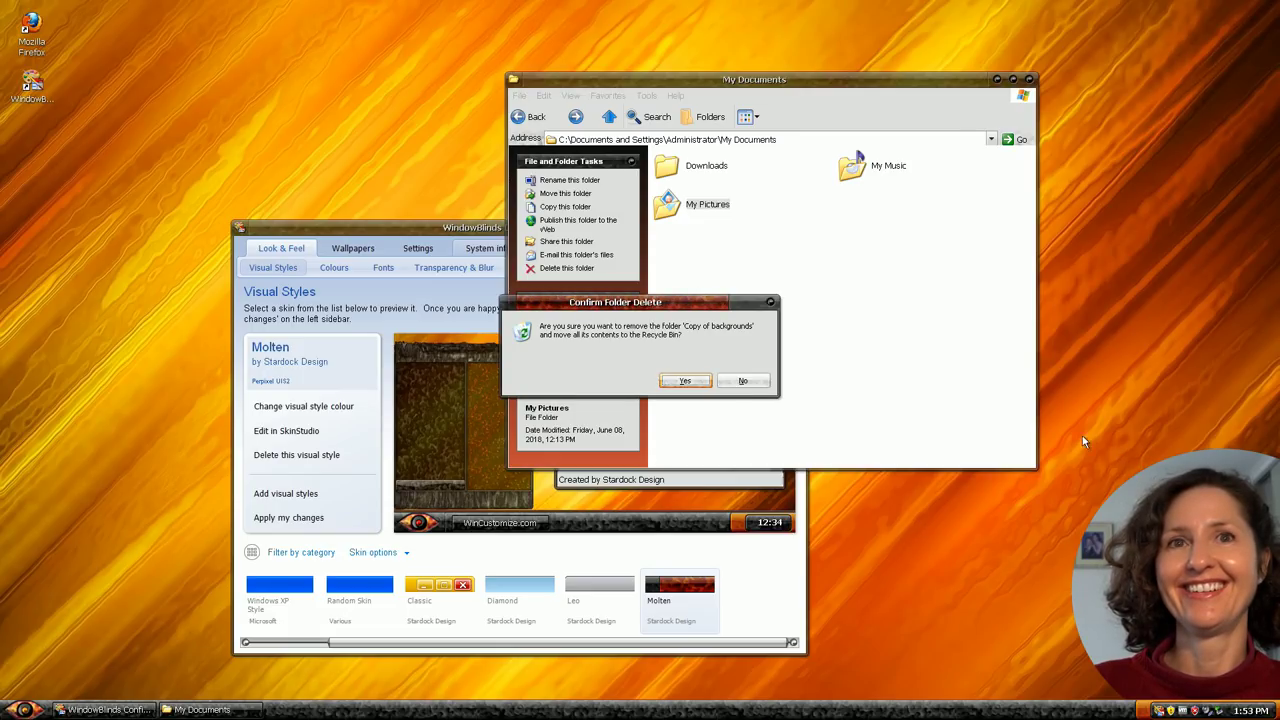
click(682, 382)
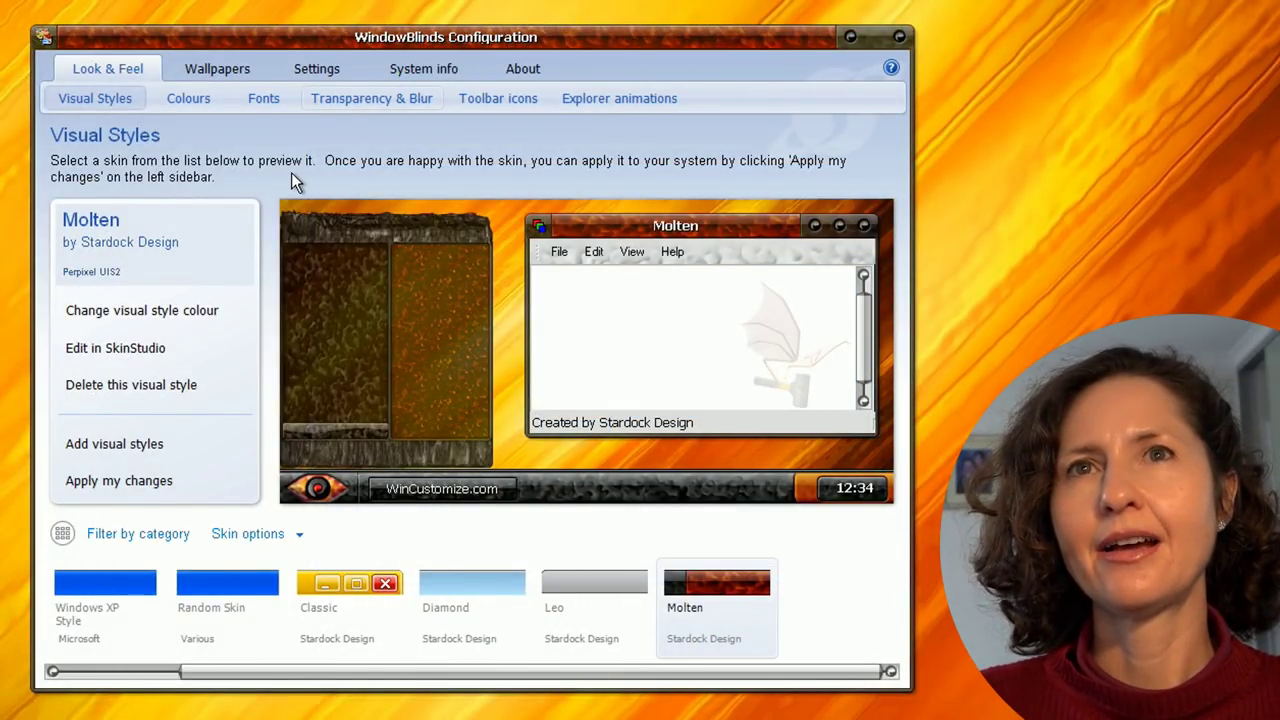
Step: Shift the Molten skin's hue from orange to green, raise saturation, adjust brightness, and apply
click(186, 99)
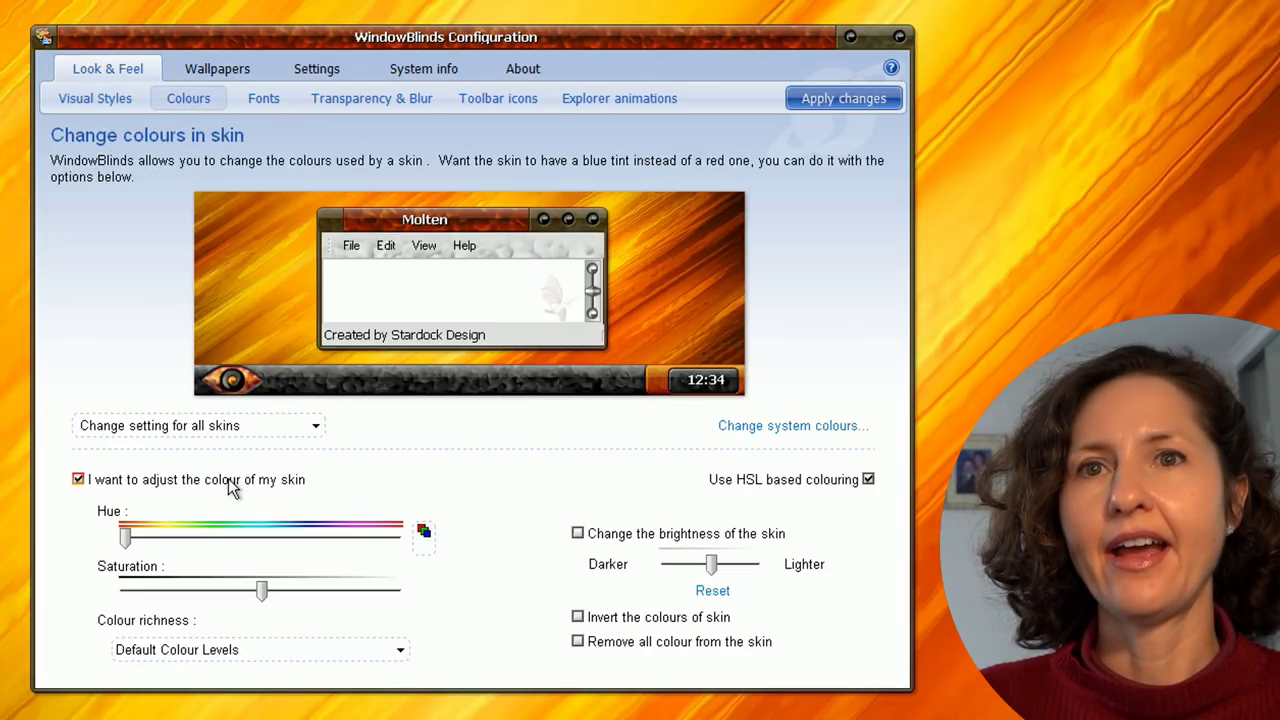
drag(125, 537, 209, 537)
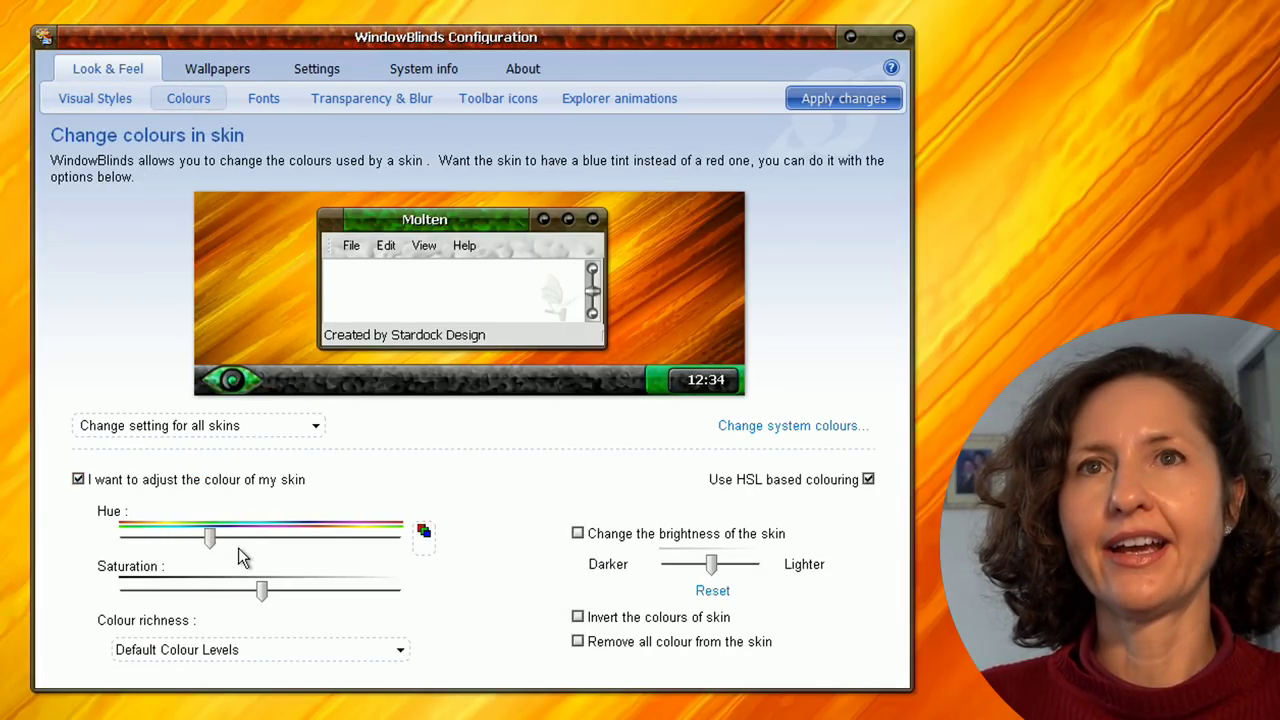
click(397, 591)
mouse_move(716, 568)
mouse_down()
mouse_move(693, 572)
mouse_move(735, 577)
mouse_up()
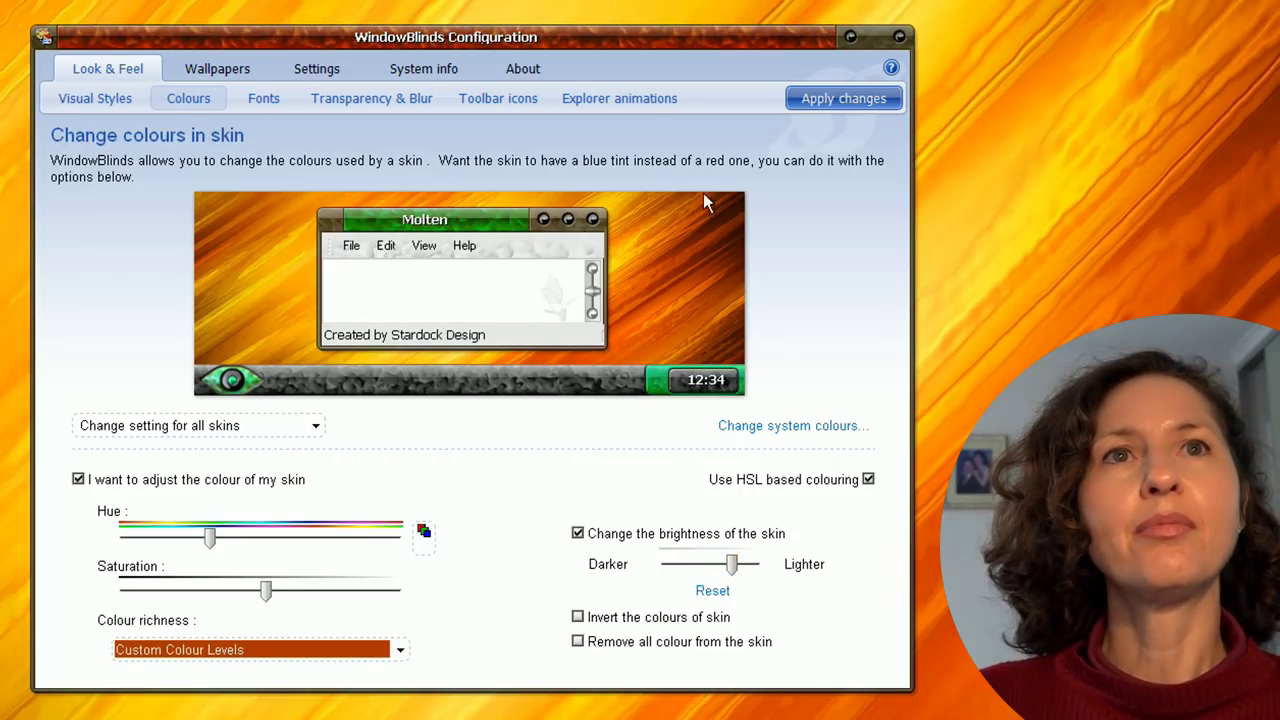
click(819, 109)
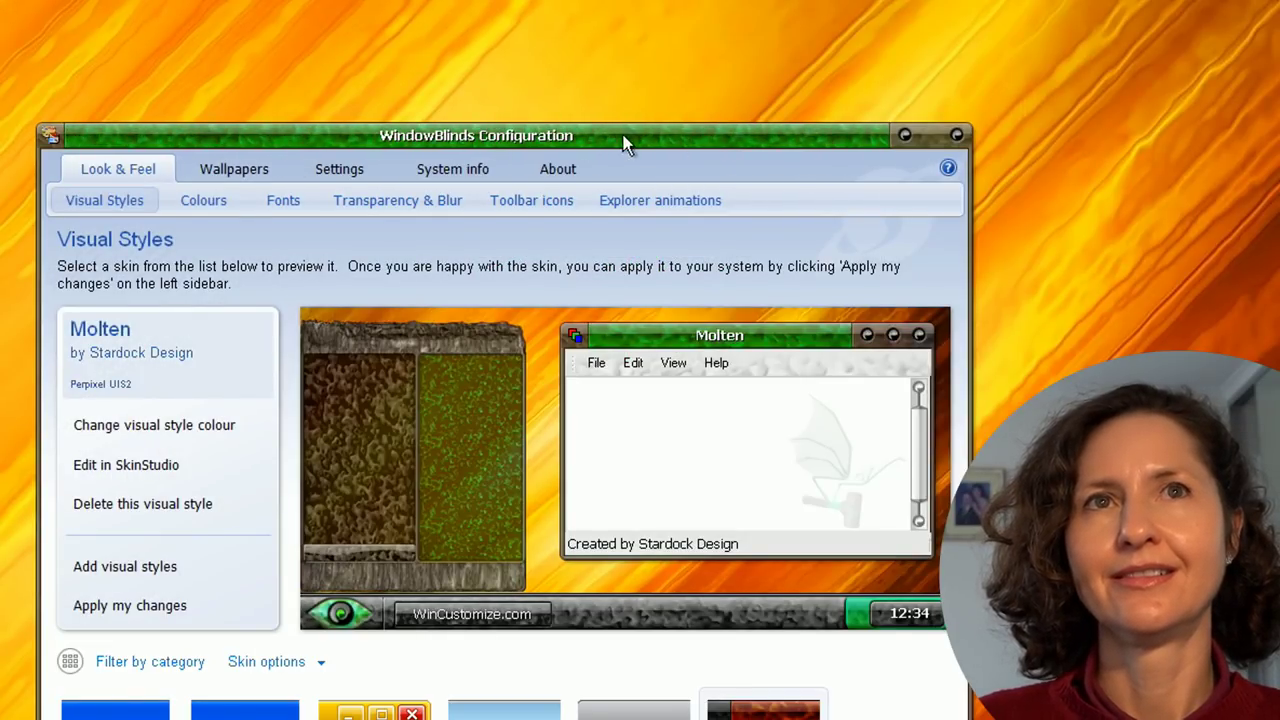
Step: Check the green skin in the Start menu, then bring the skin settings window back
key(super)
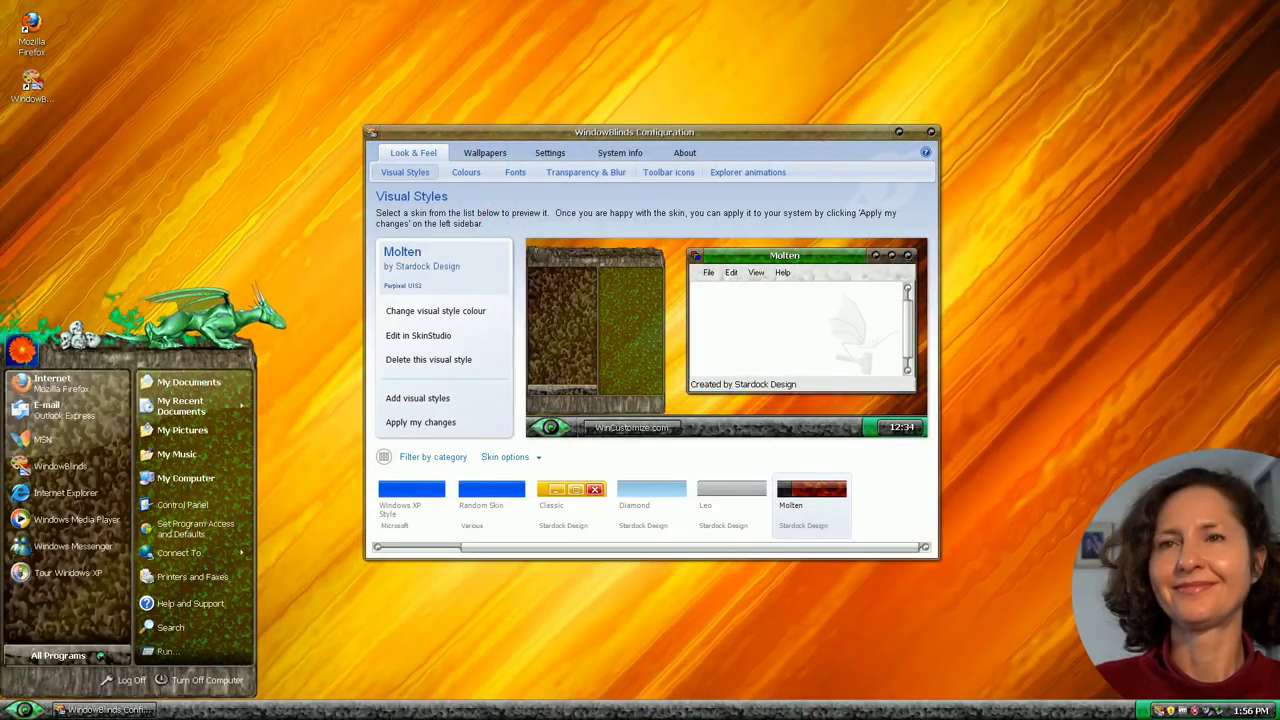
key(super)
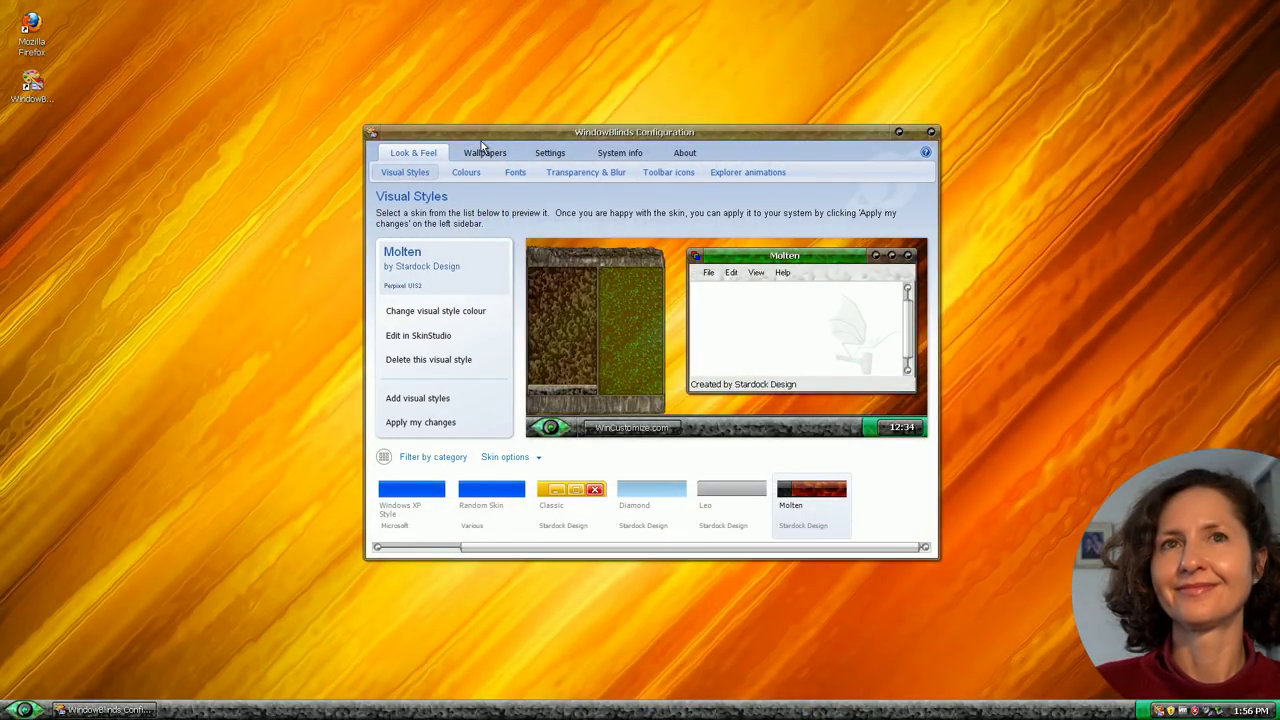
click(486, 139)
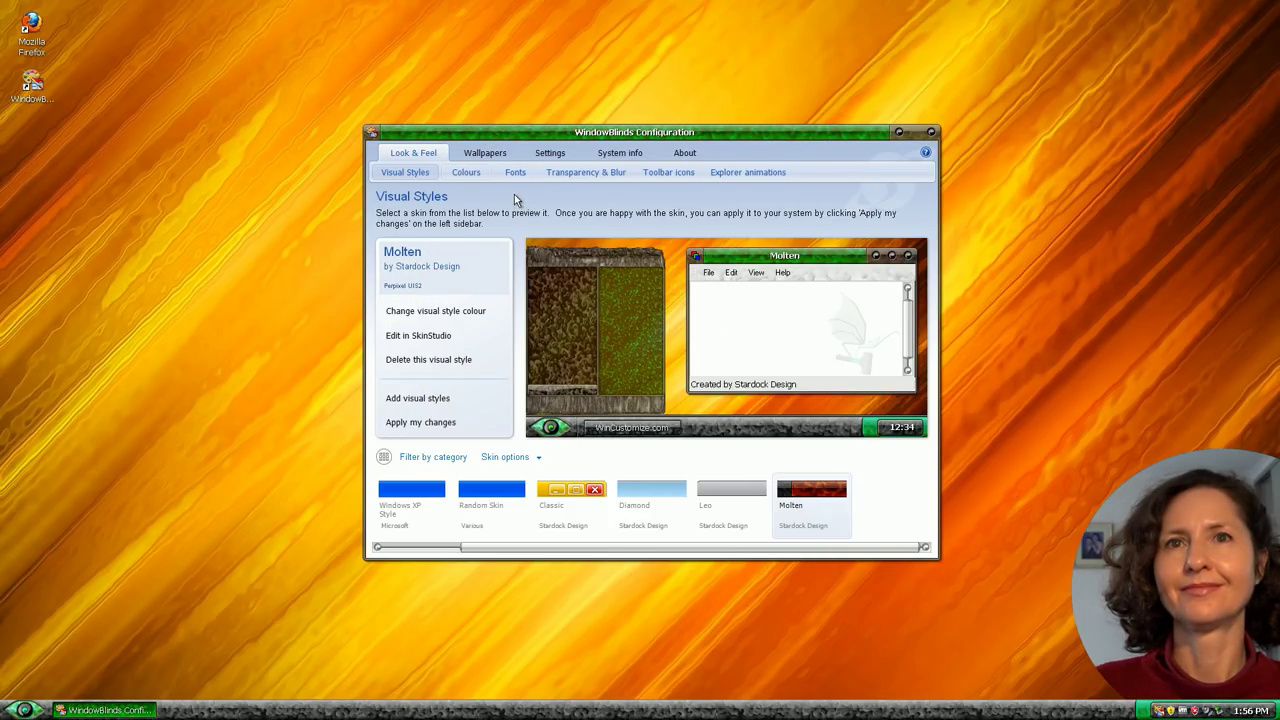
Step: Restore Molten's original red-orange colours and browse SkinStudio's edit mode, advanced and experience preferences
click(487, 311)
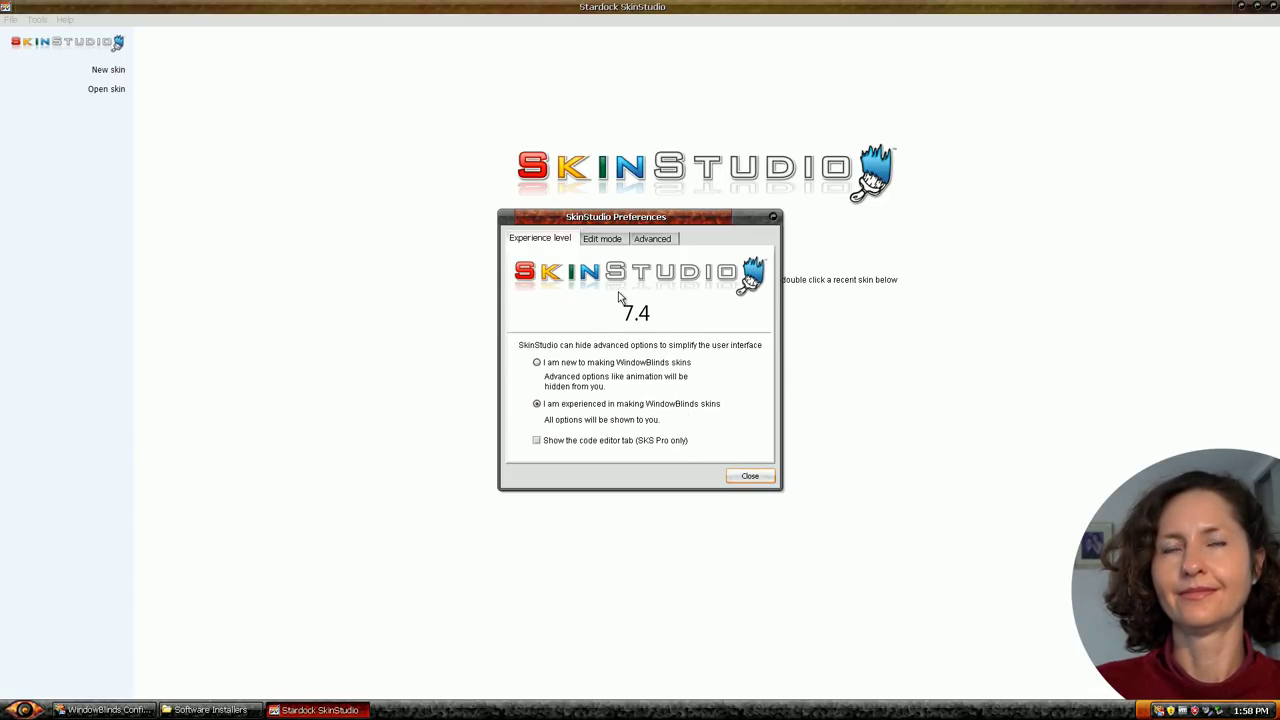
click(605, 240)
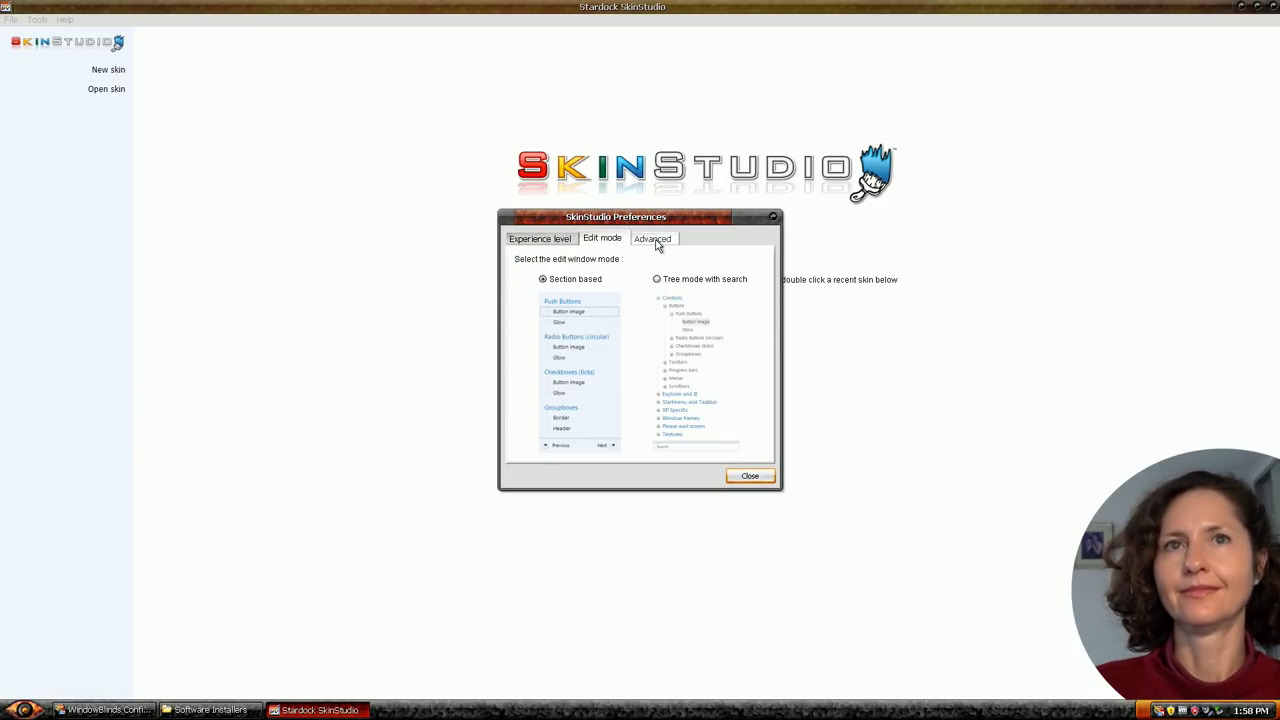
click(652, 240)
click(540, 238)
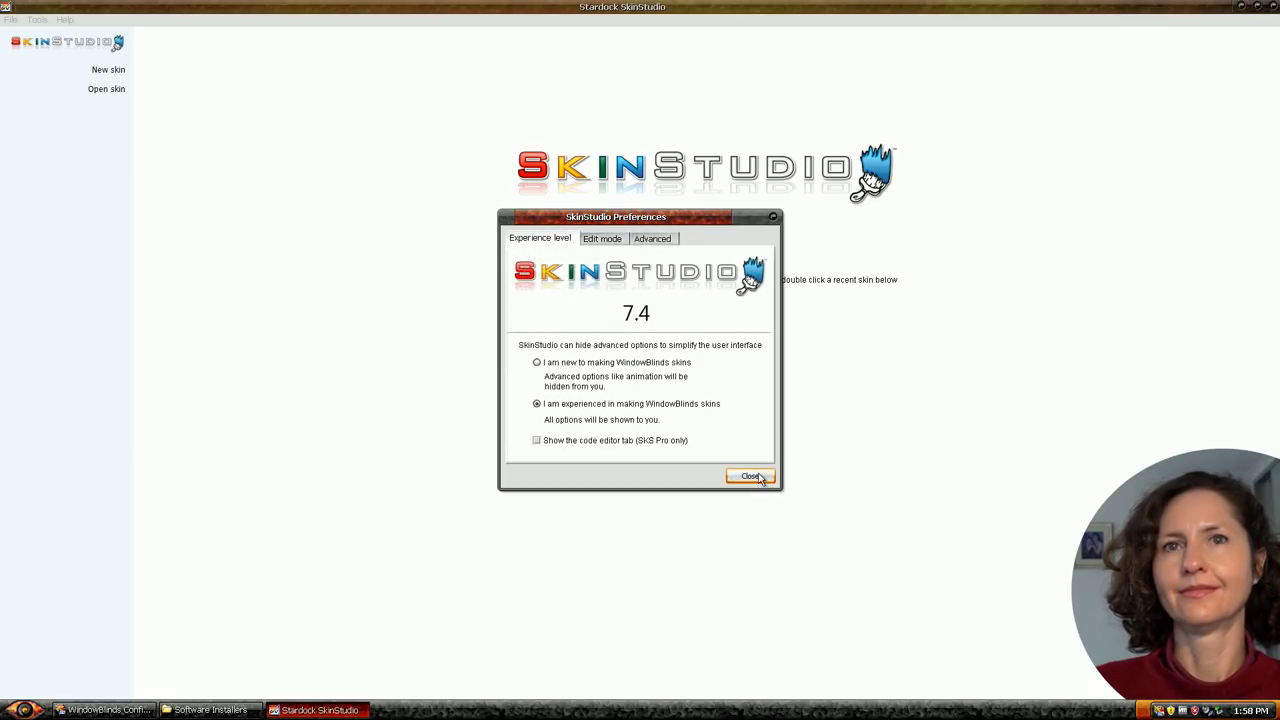
Step: Close the preferences and open the Molten skin from the skin list
click(751, 476)
click(106, 90)
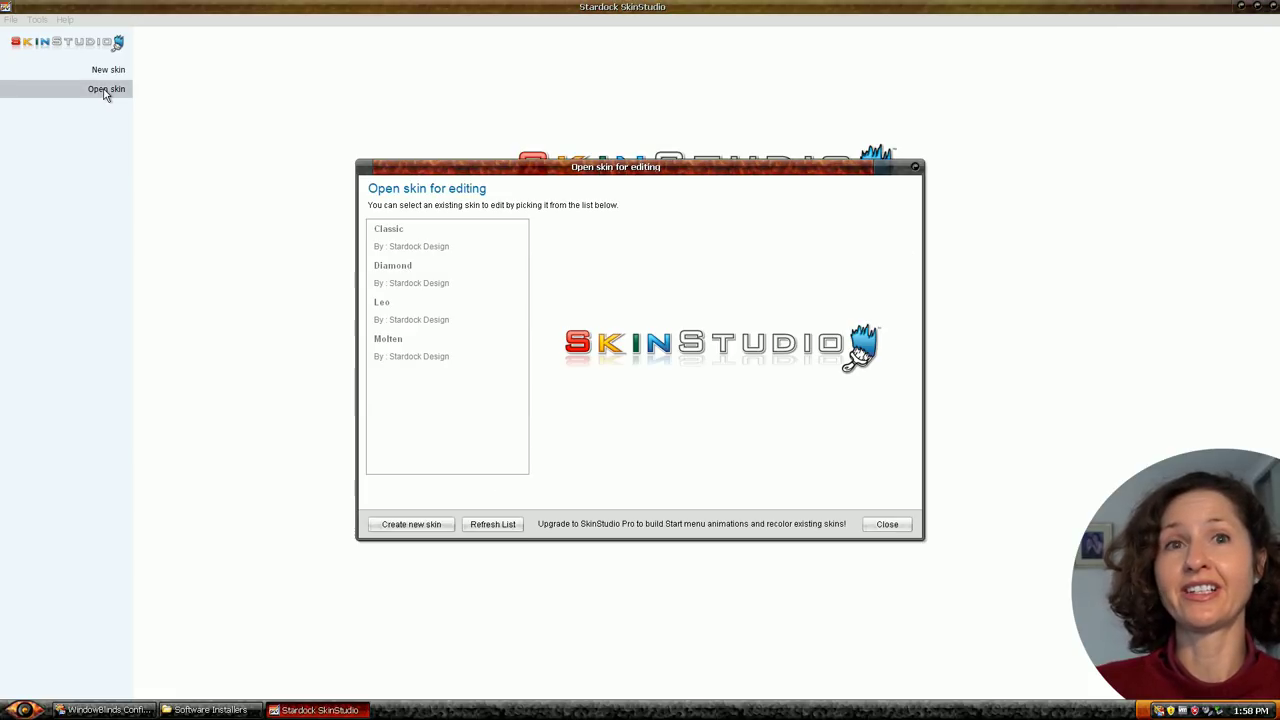
double_click(461, 356)
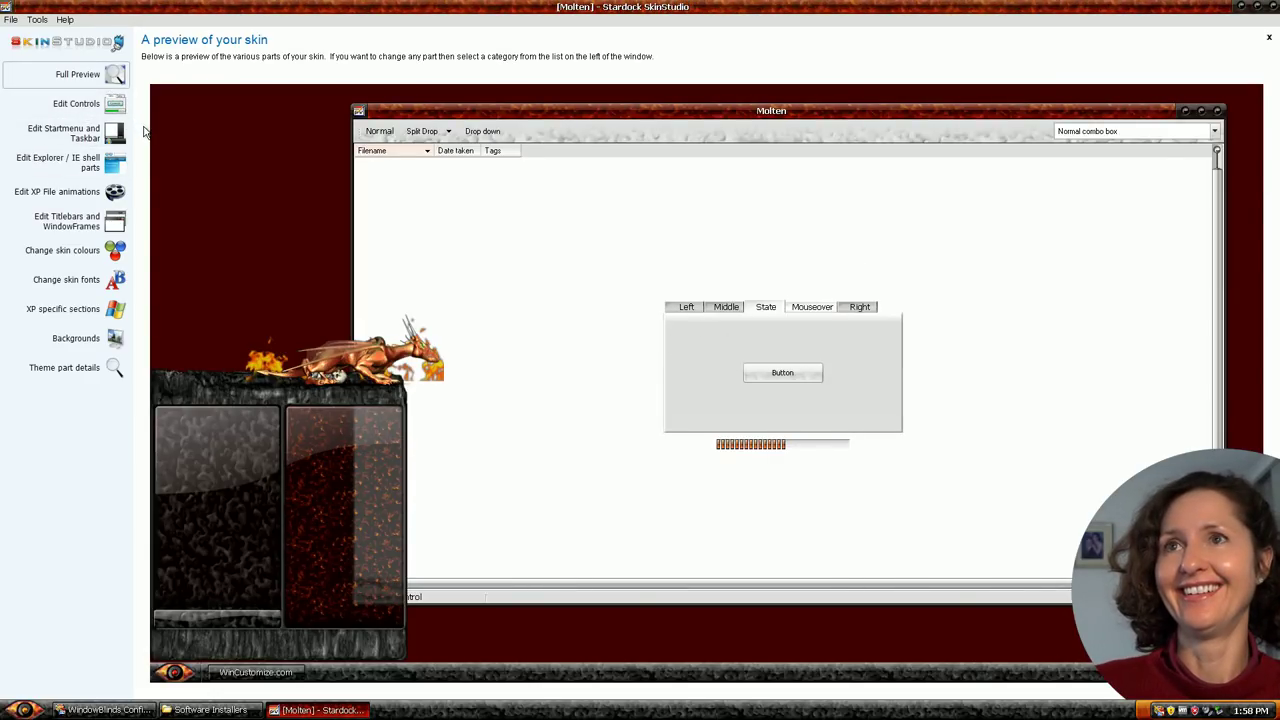
Step: Look at the titlebar and toolwindow editors, then open the aresstartpaneluserpane.tga user-pane image in Paint
click(67, 221)
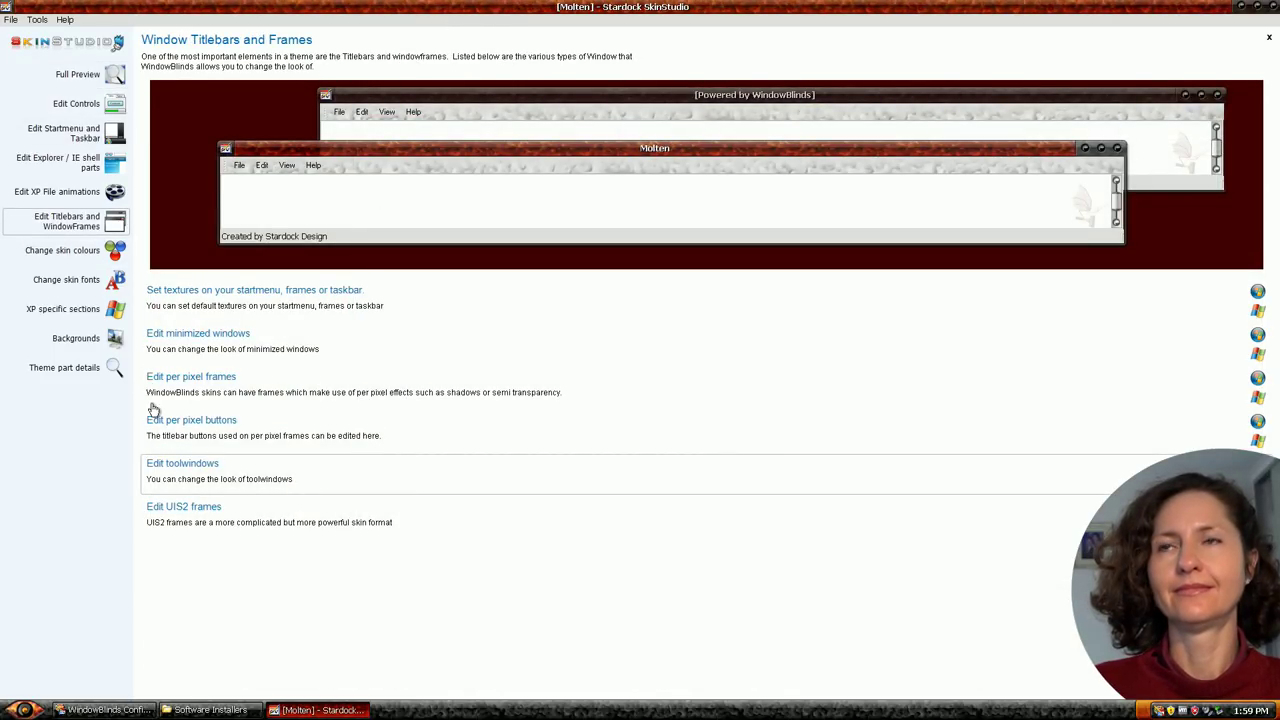
click(177, 467)
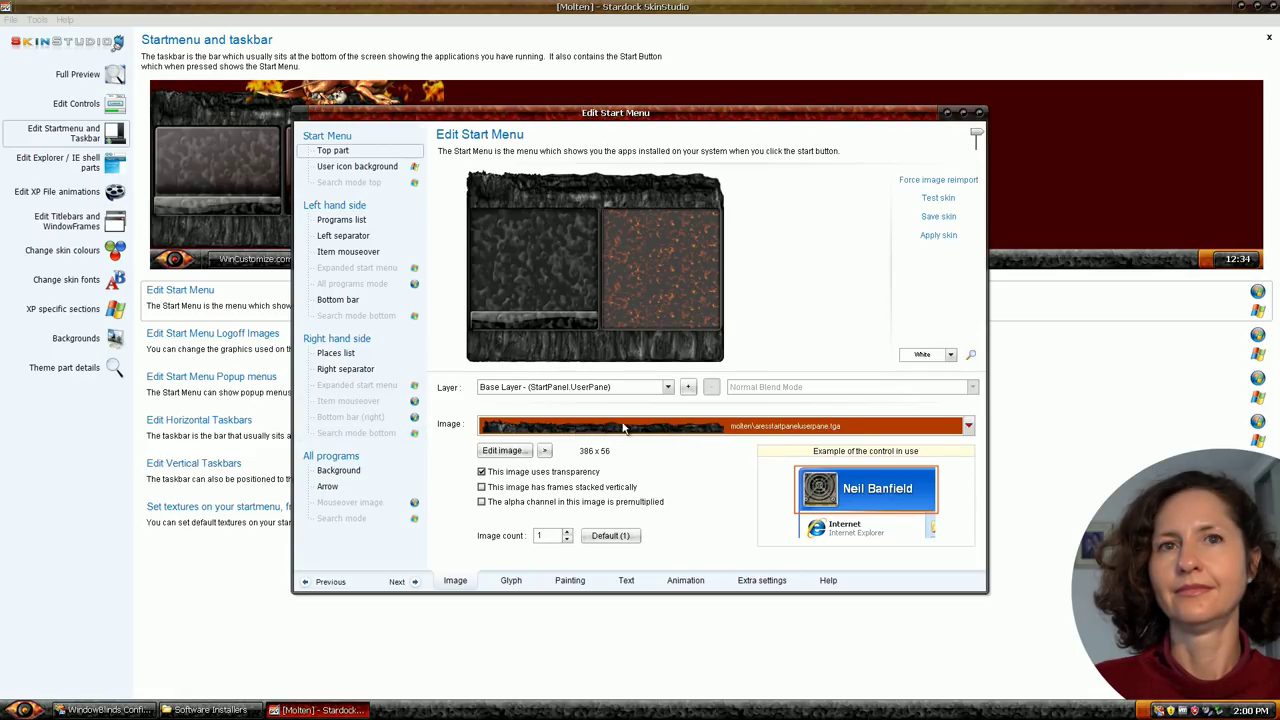
click(502, 450)
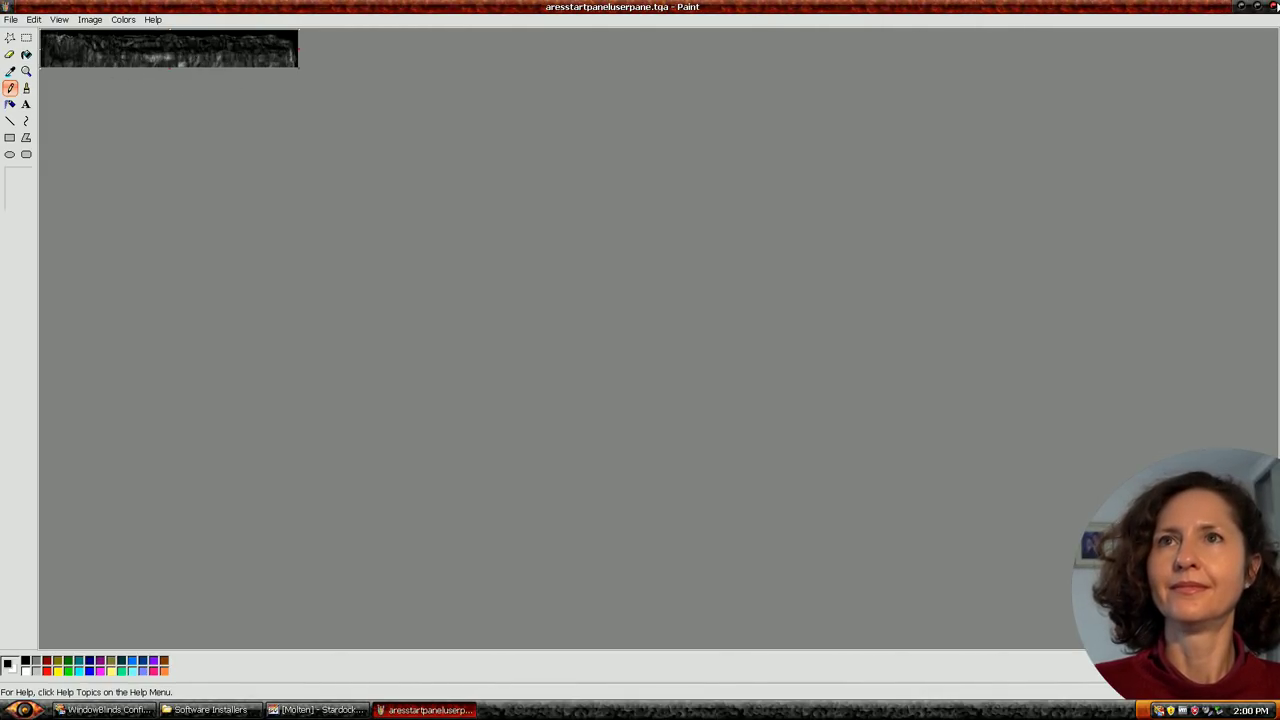
click(1270, 6)
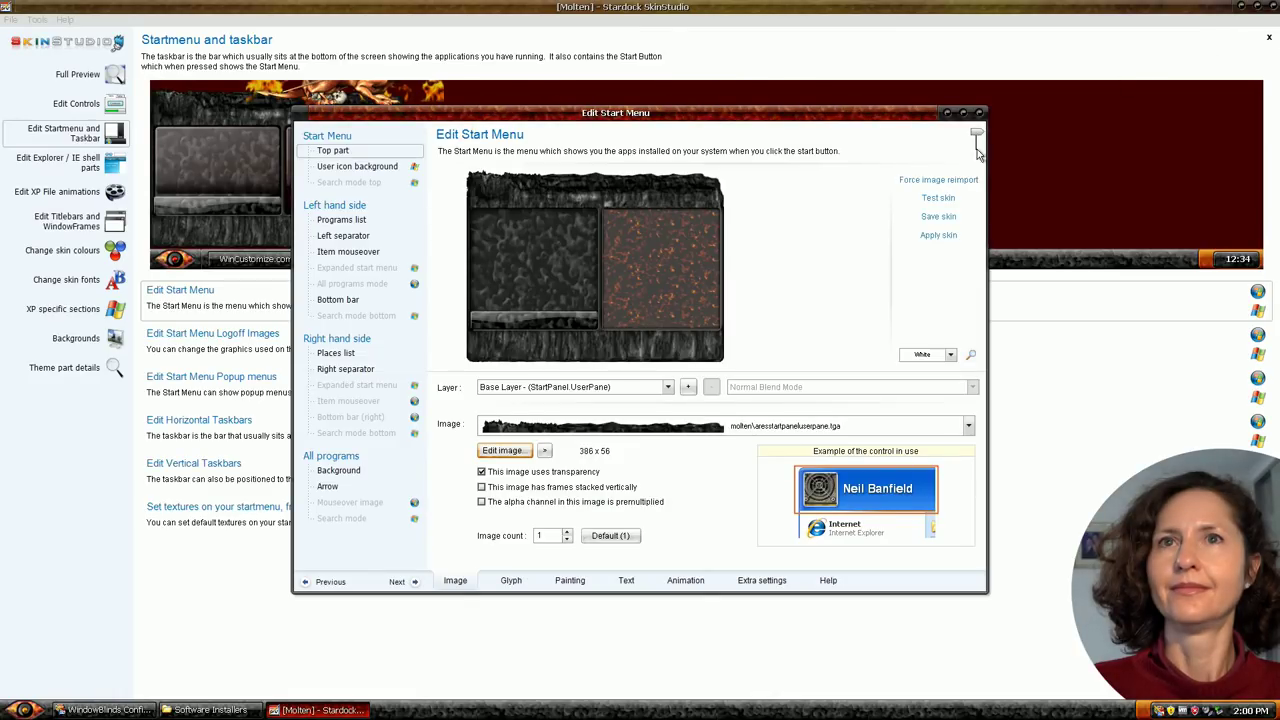
Step: Keep copyrle.avi as the copy files animation and dismiss those settings
click(538, 390)
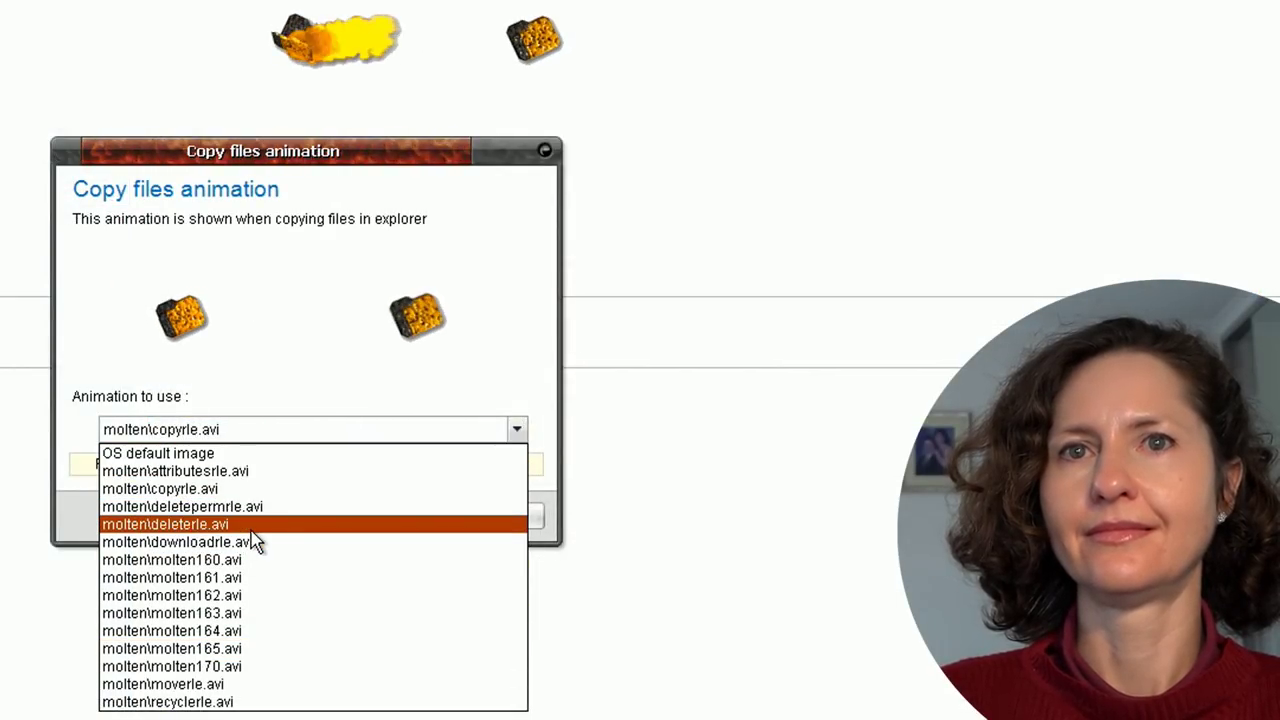
click(268, 254)
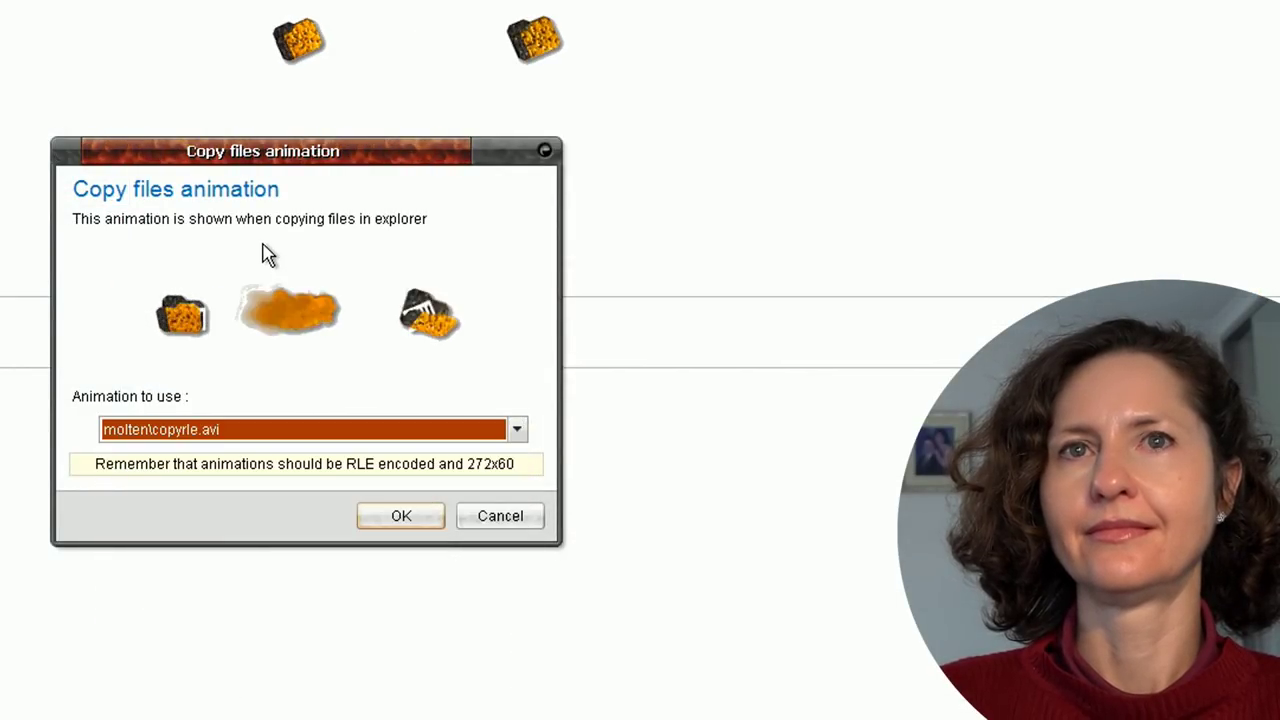
click(537, 520)
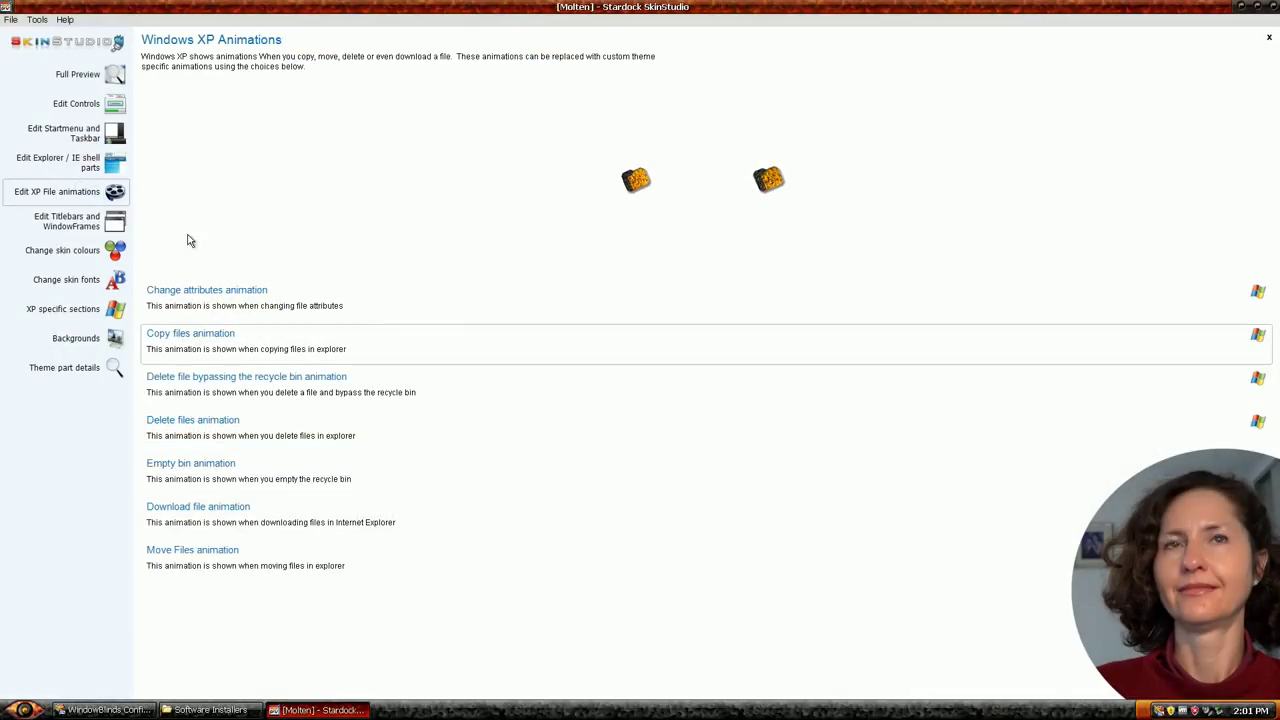
Step: Open the Horizontal Taskbars editor from the Start menu and taskbar section
click(27, 227)
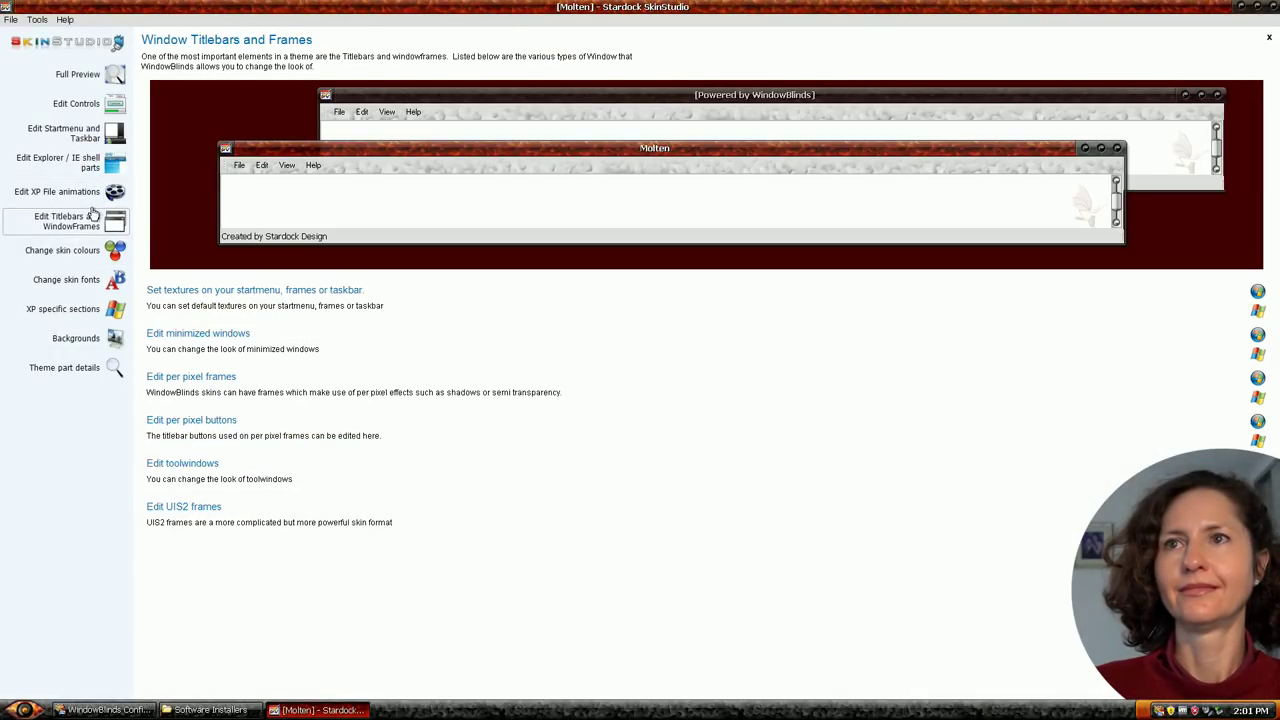
click(89, 127)
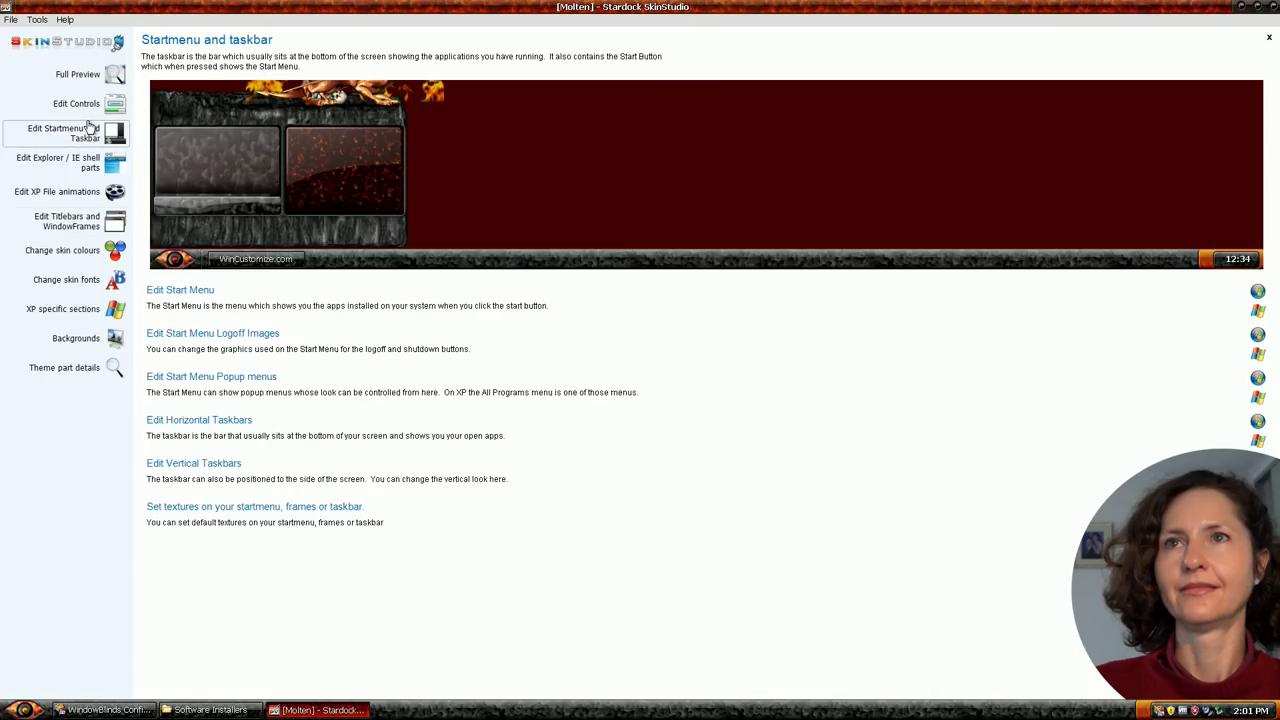
click(224, 424)
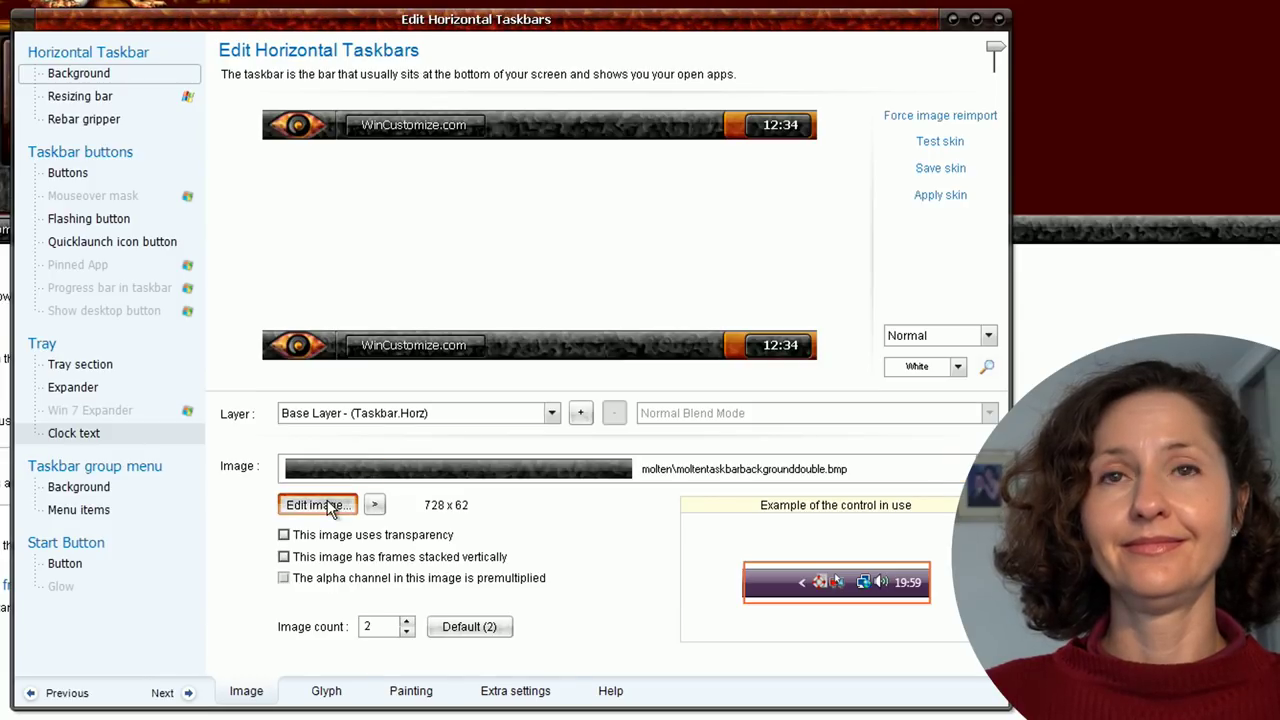
Step: Inspect the moltentaskbarbackgrounddouble.bmp taskbar background and the Start button image
click(328, 505)
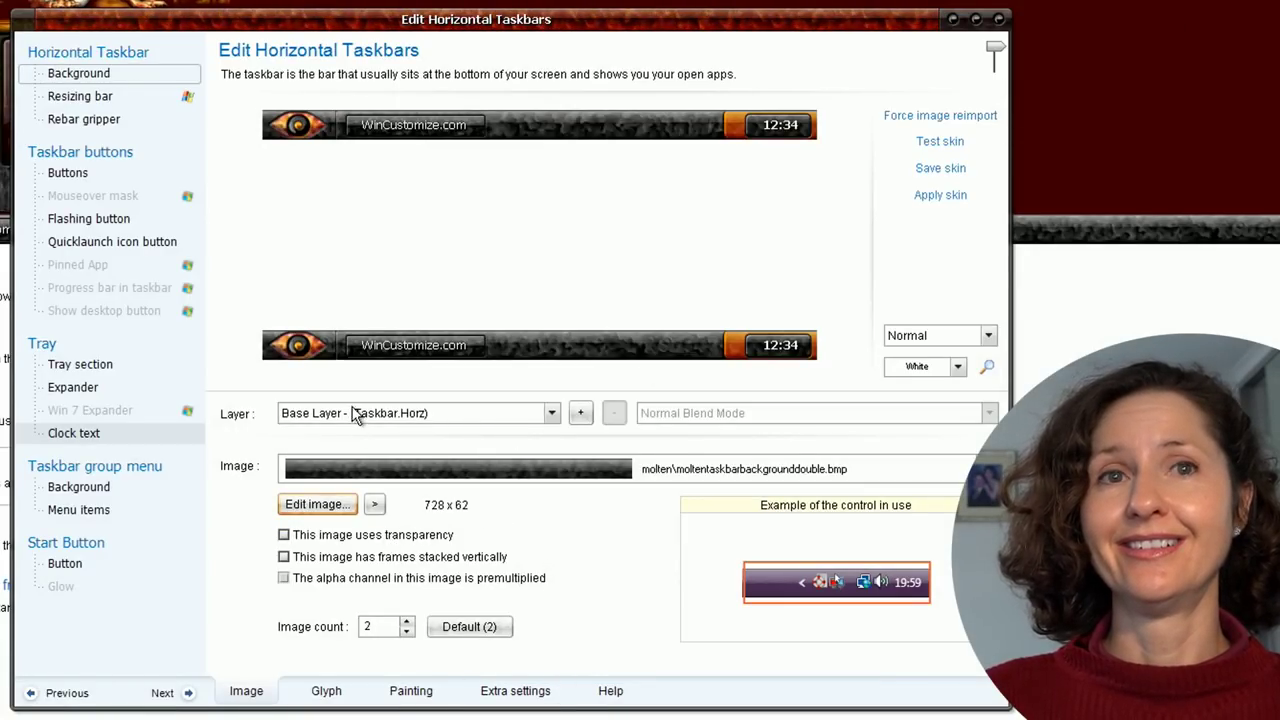
click(60, 565)
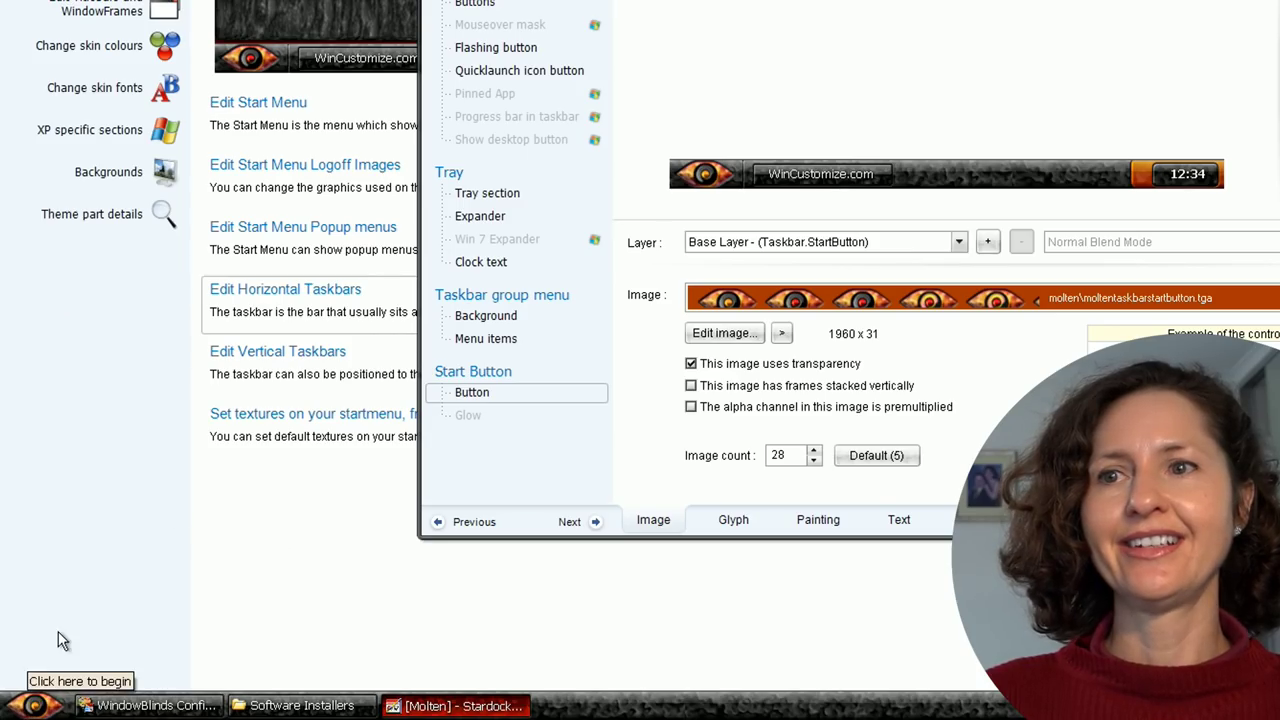
click(32, 706)
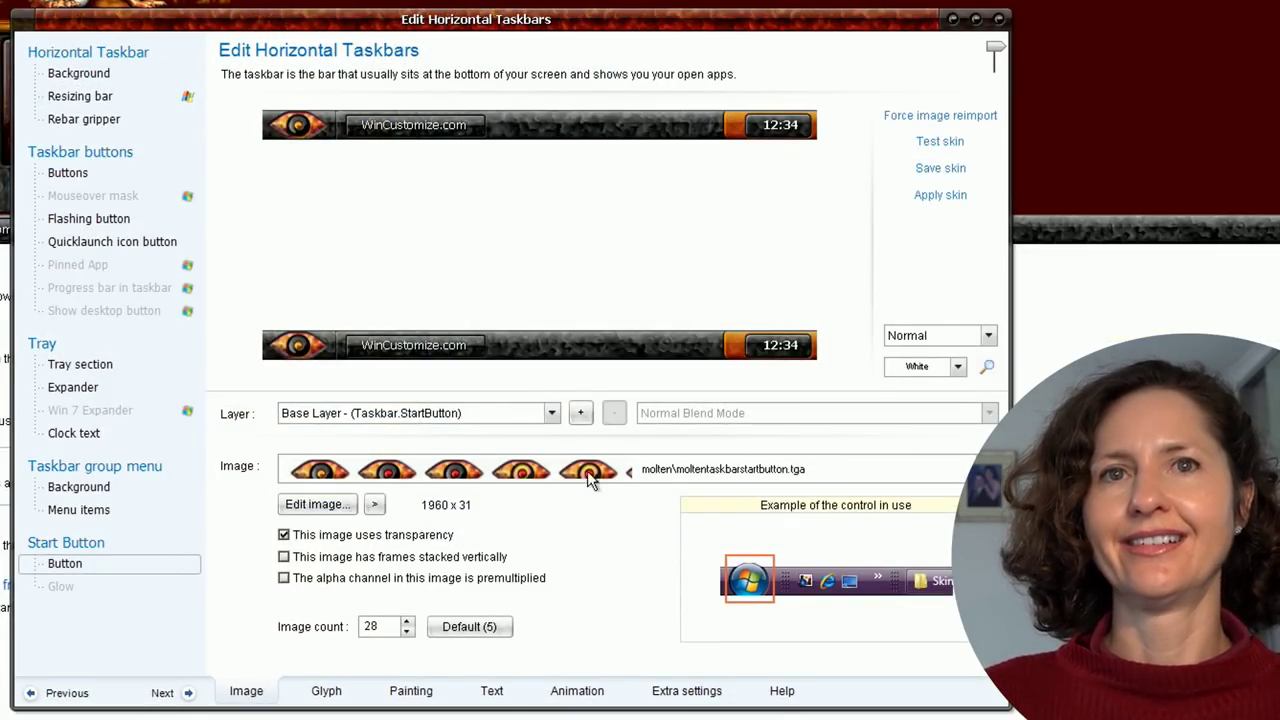
Step: Close the Horizontal Taskbars editor and quit SkinStudio, reaching the Save changes? prompt
click(475, 412)
click(451, 432)
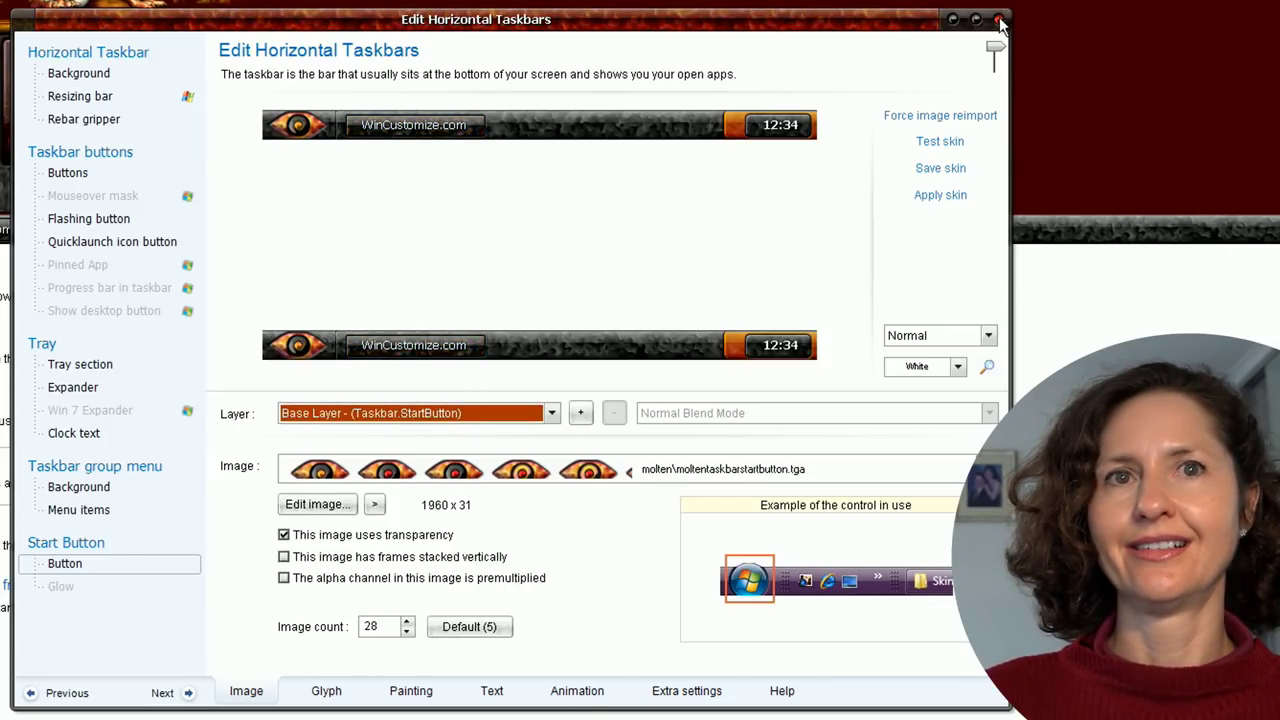
key(Escape)
key(alt+F4)
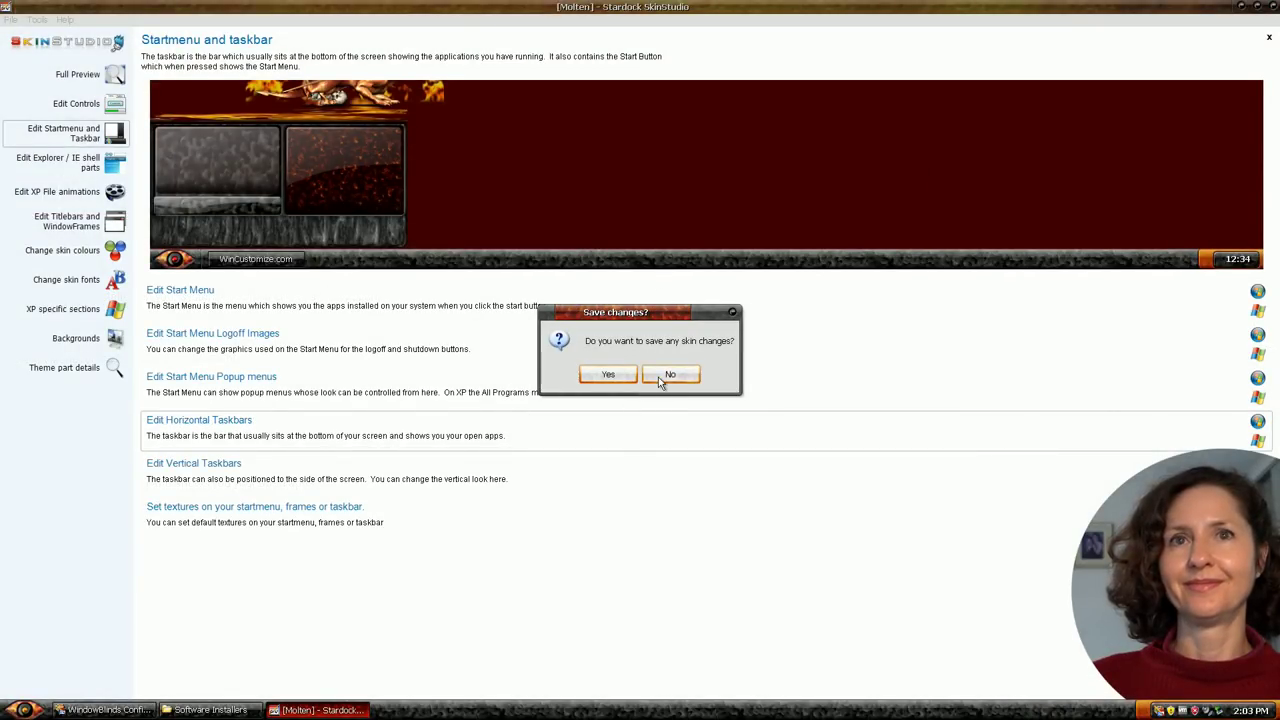
Step: Quit SkinStudio without saving and nudge the Software Installers and WindowBlinds Configuration windows
click(658, 377)
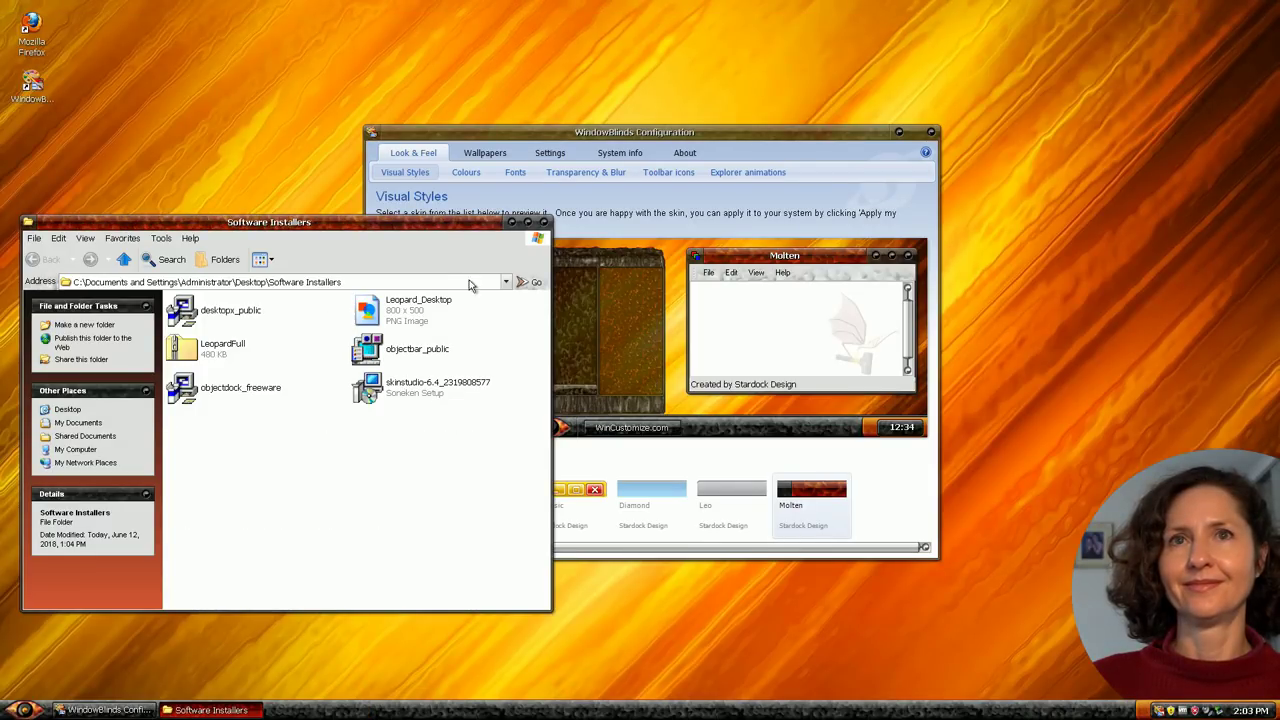
drag(458, 237, 494, 249)
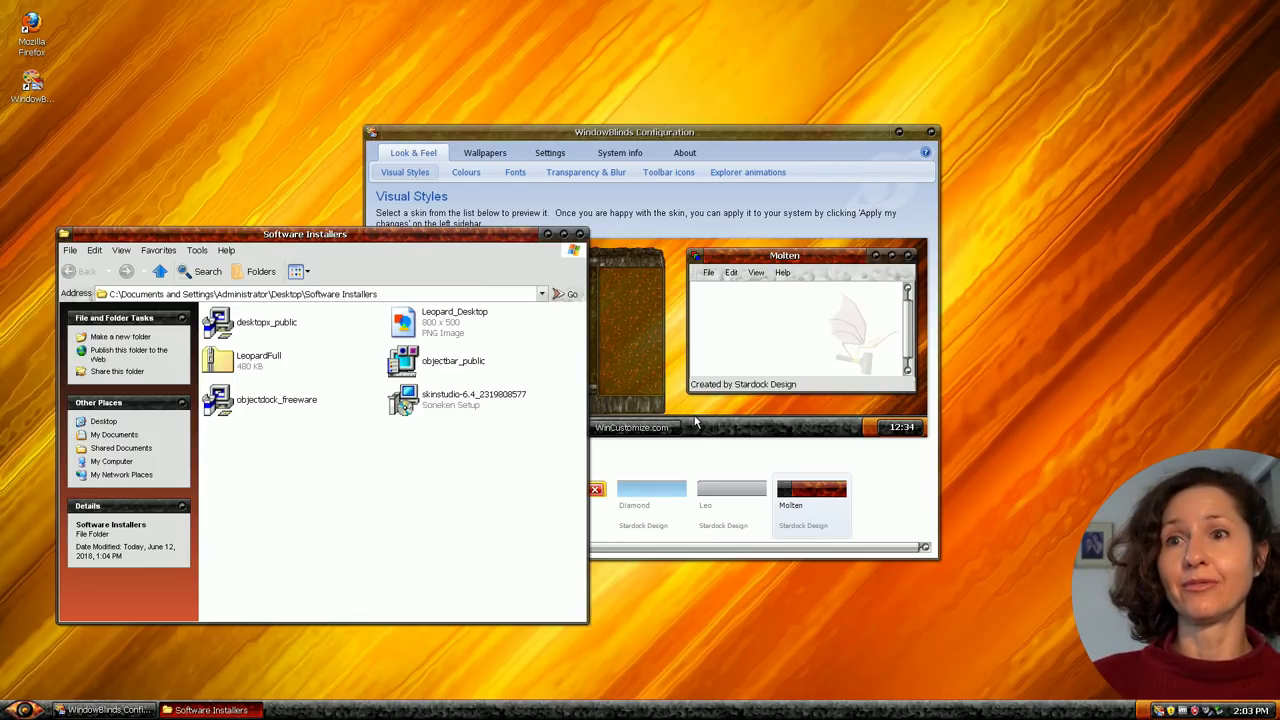
click(733, 139)
drag(733, 139, 749, 131)
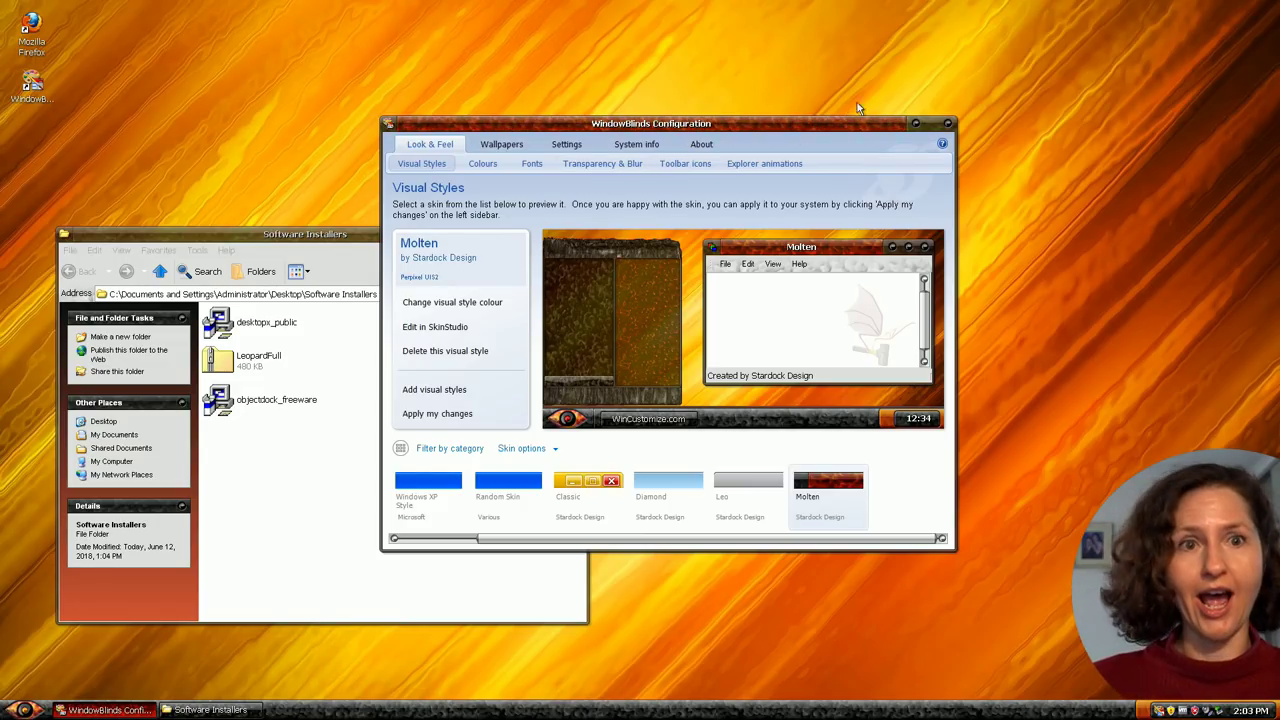
Step: Close WindowBlinds Configuration, minimize Software Installers and close My Documents
click(945, 124)
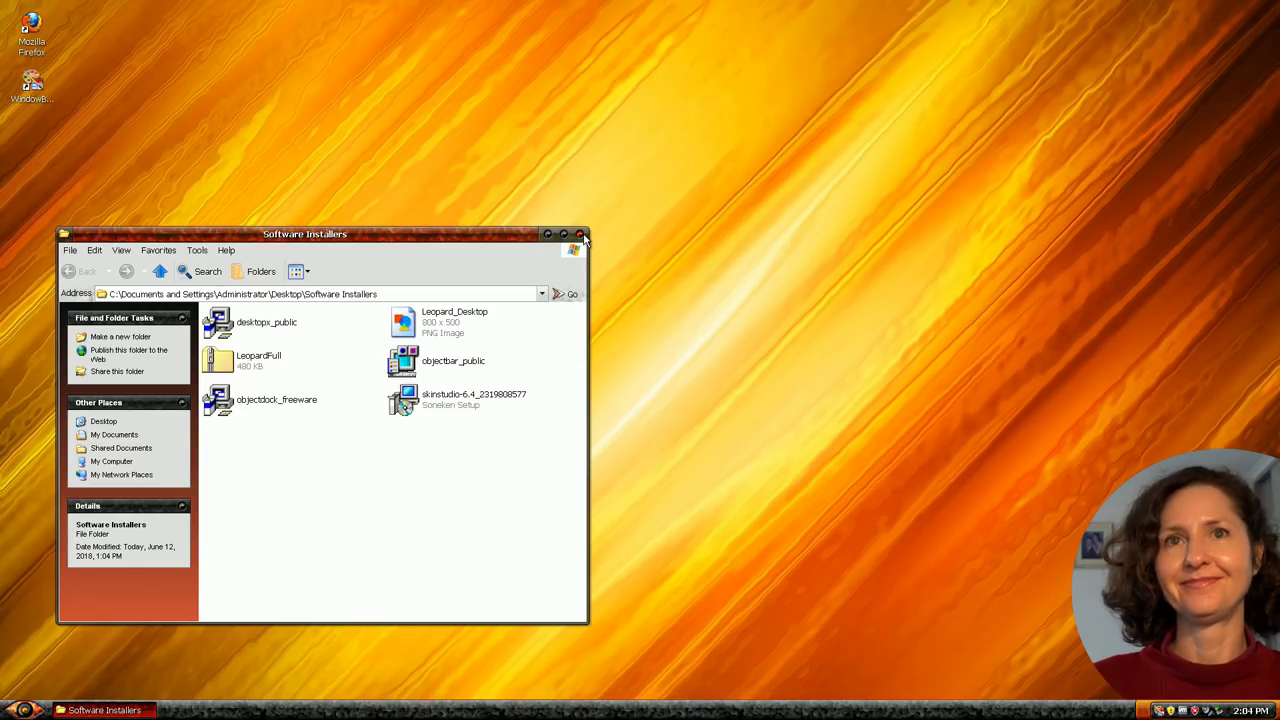
click(581, 233)
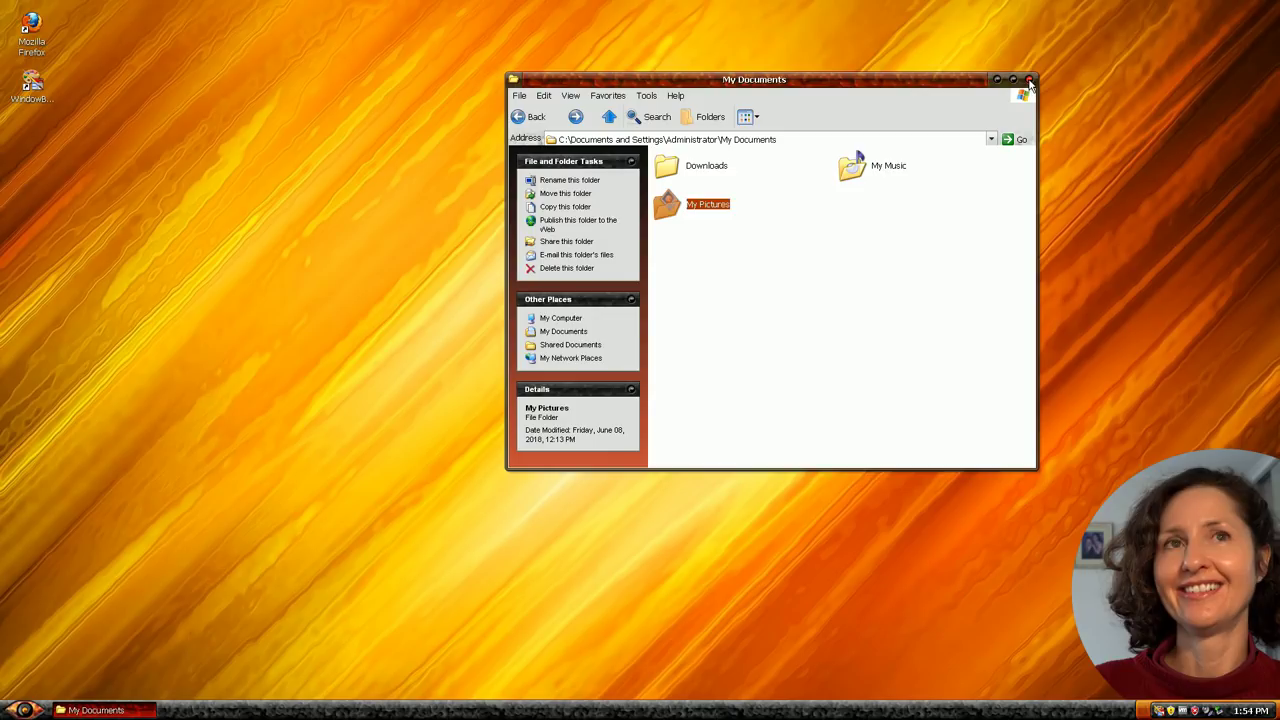
click(1030, 80)
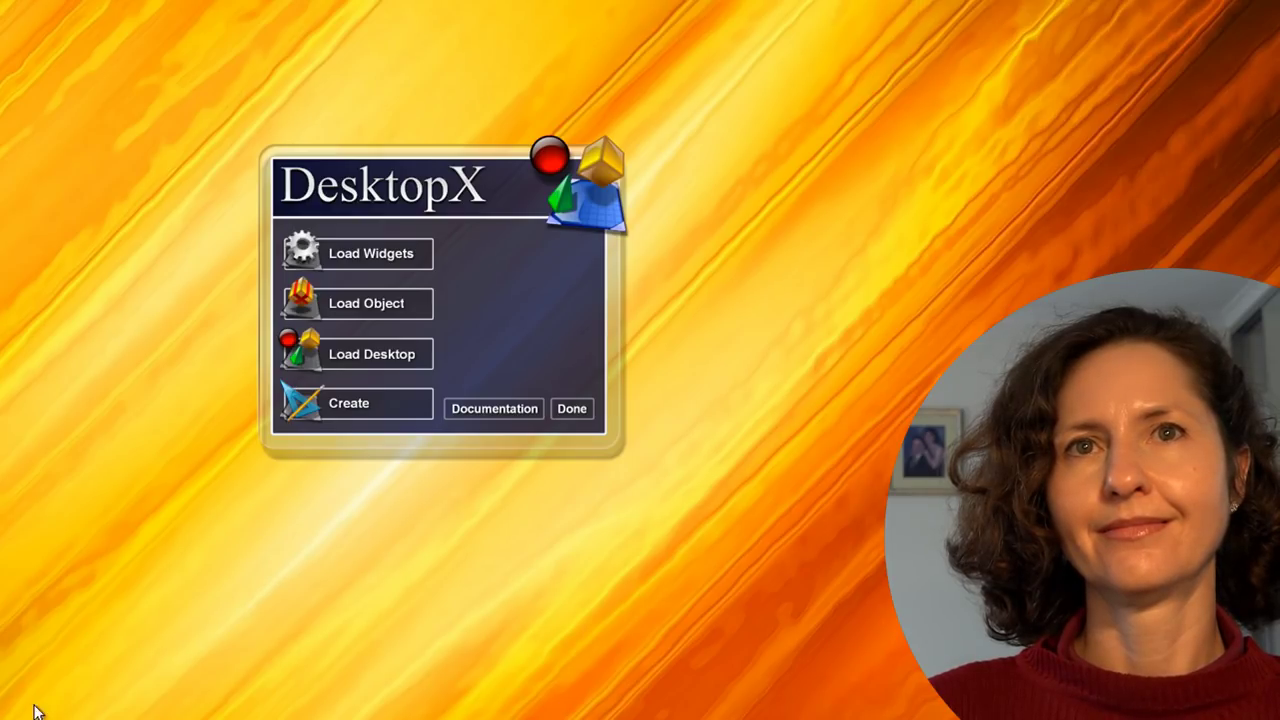
Step: Load the Fishy widget from the Widgets folder so a fish swims across the desktop
click(391, 253)
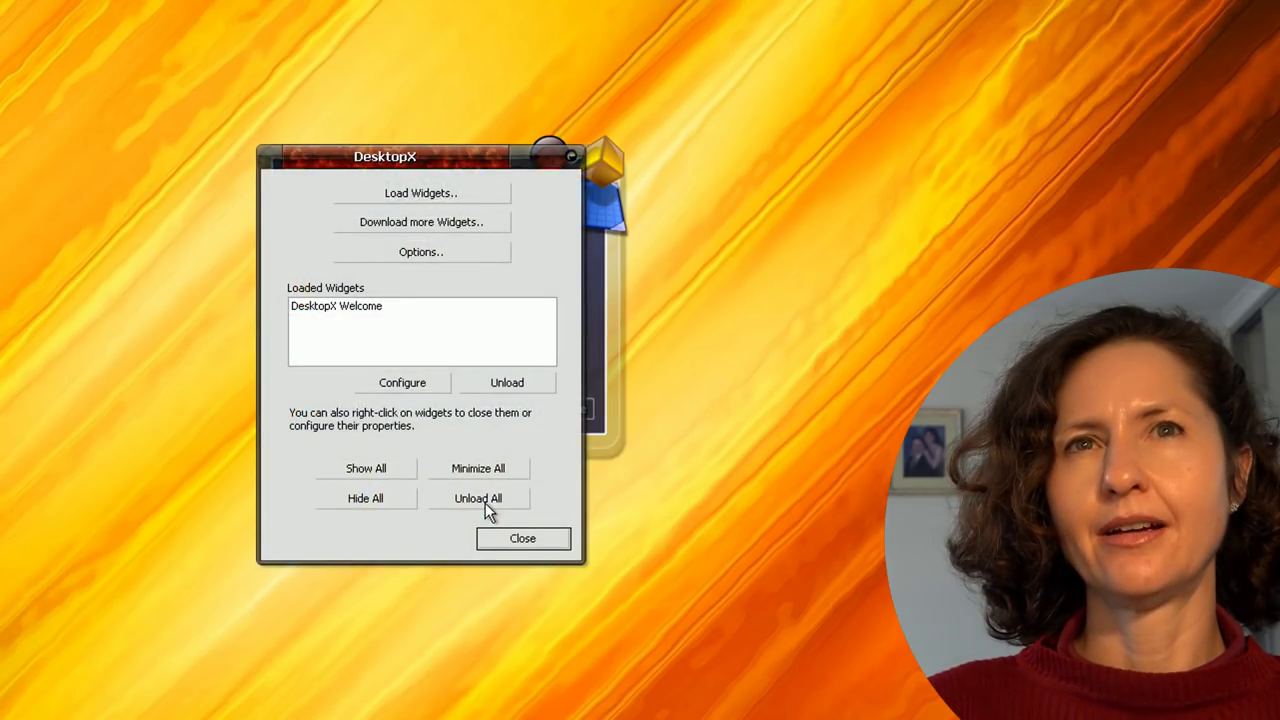
click(445, 199)
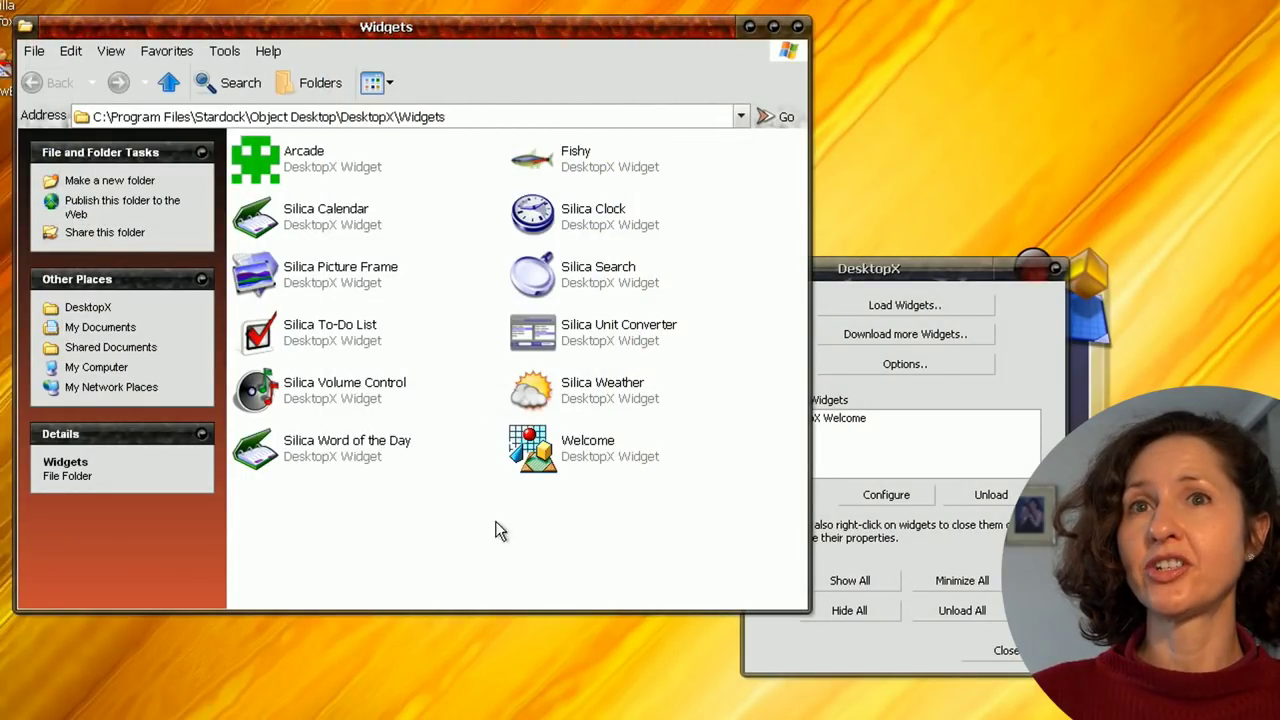
click(533, 160)
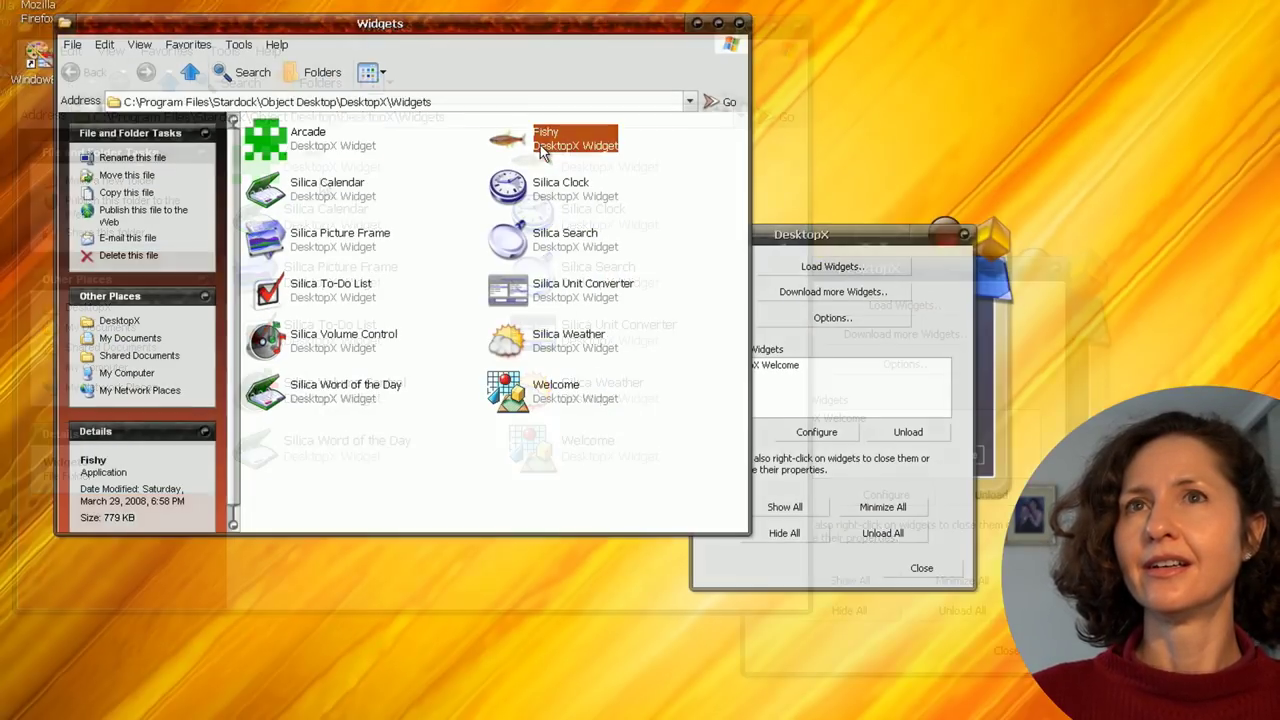
drag(508, 143, 547, 494)
click(558, 476)
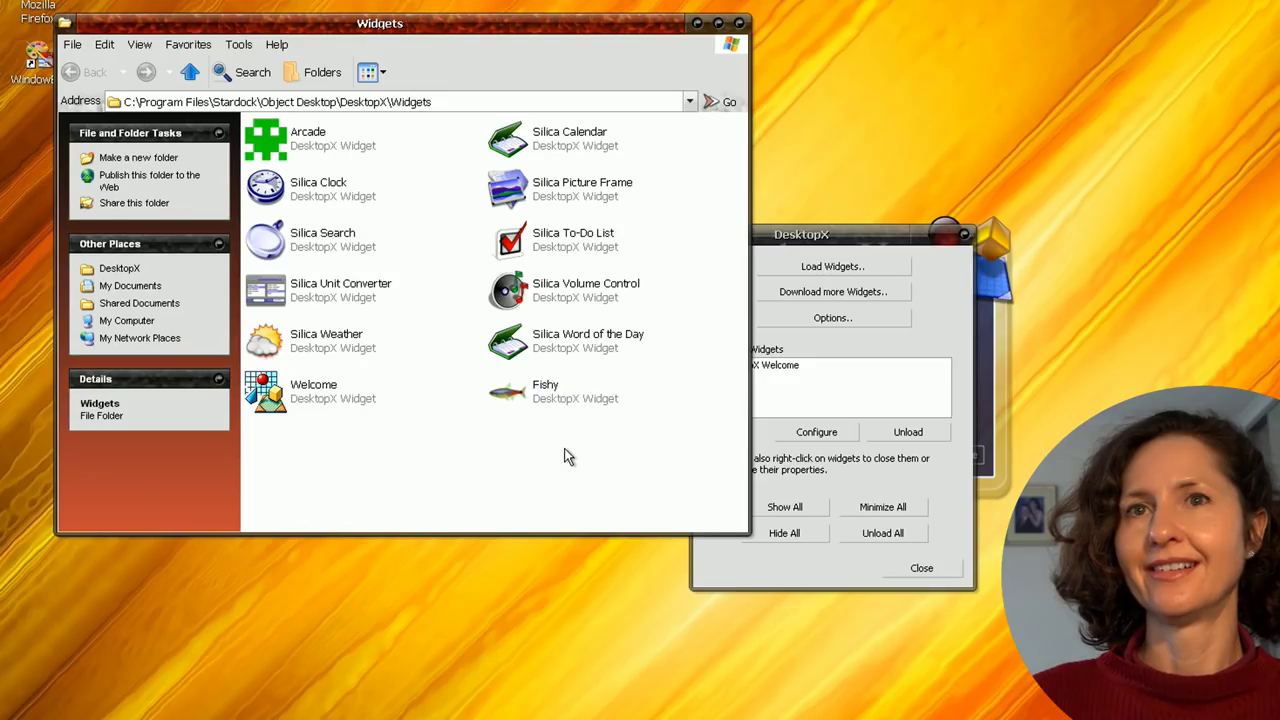
click(512, 393)
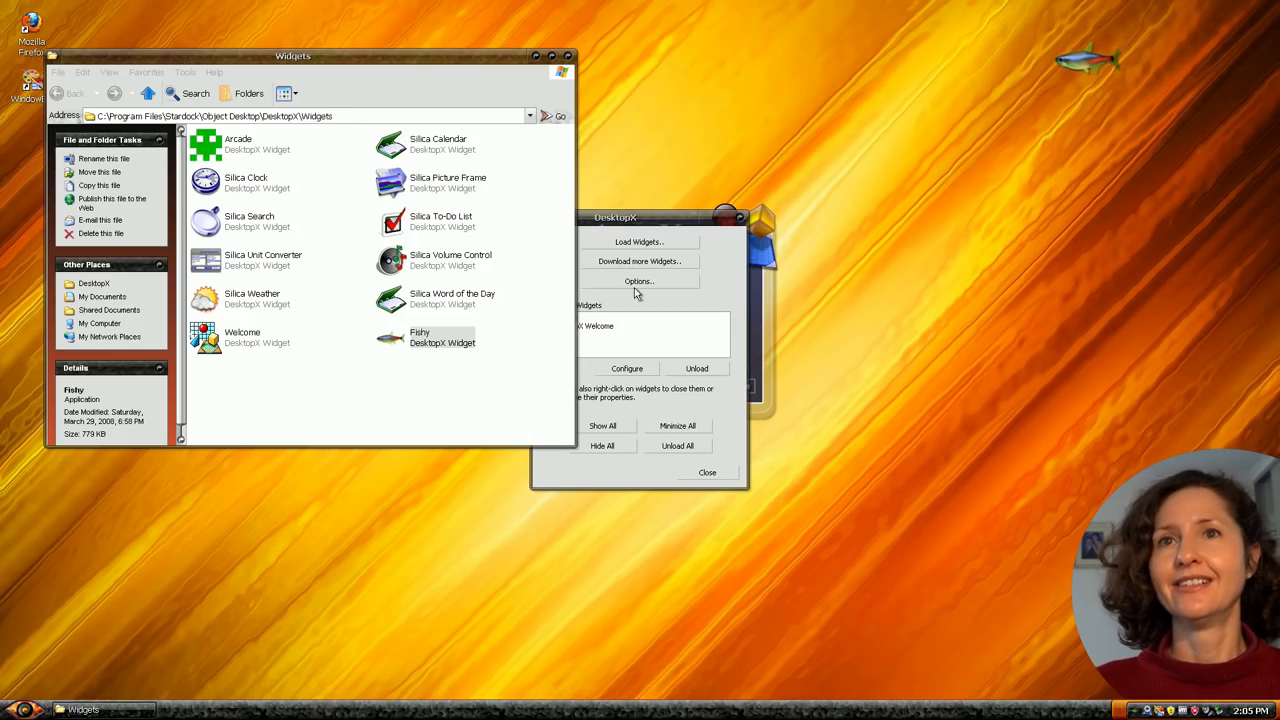
Step: Launch the Arcade widget and play Donkey Kong, walking Mario right and climbing the ladders
double_click(240, 144)
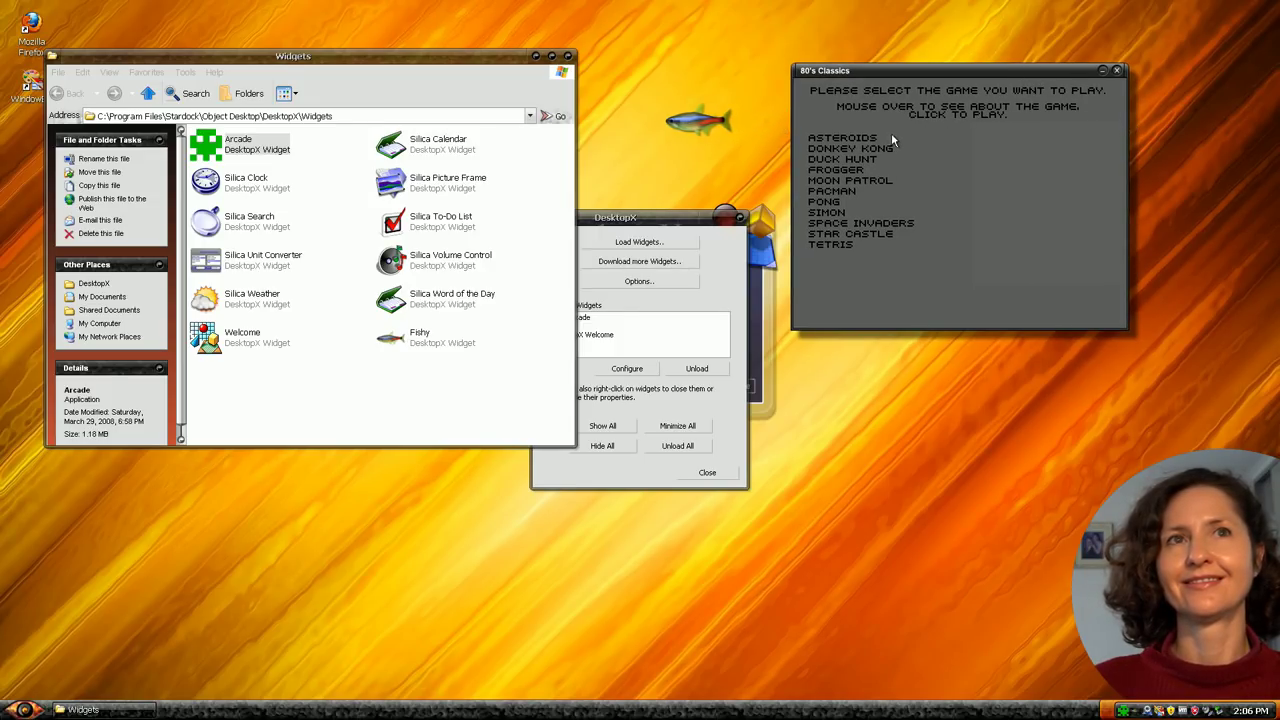
click(868, 148)
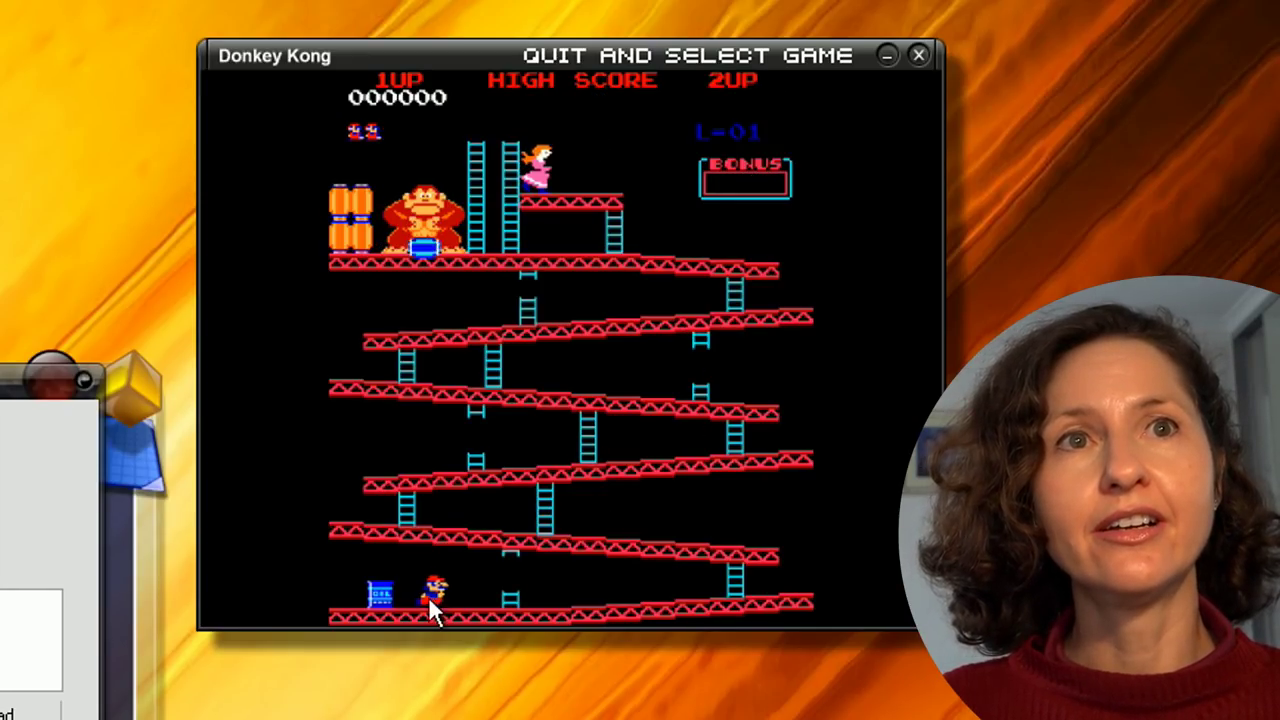
key(Right)
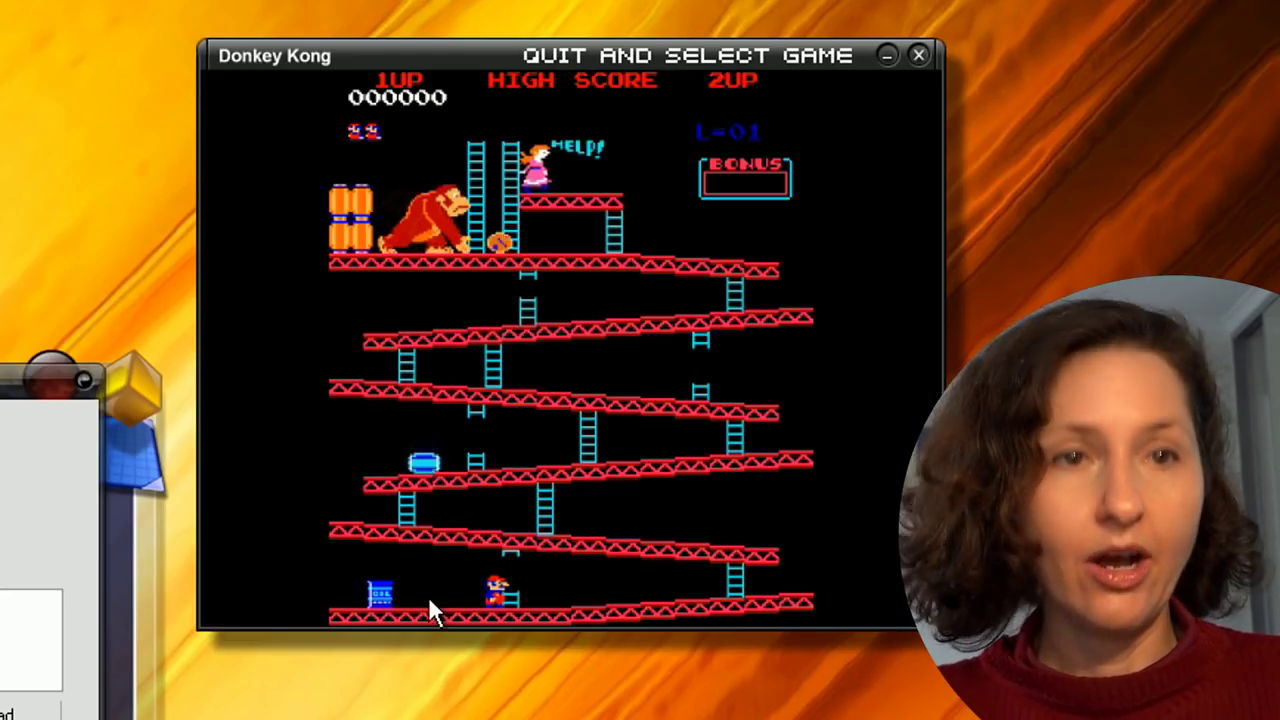
key(Right)
key(Right)
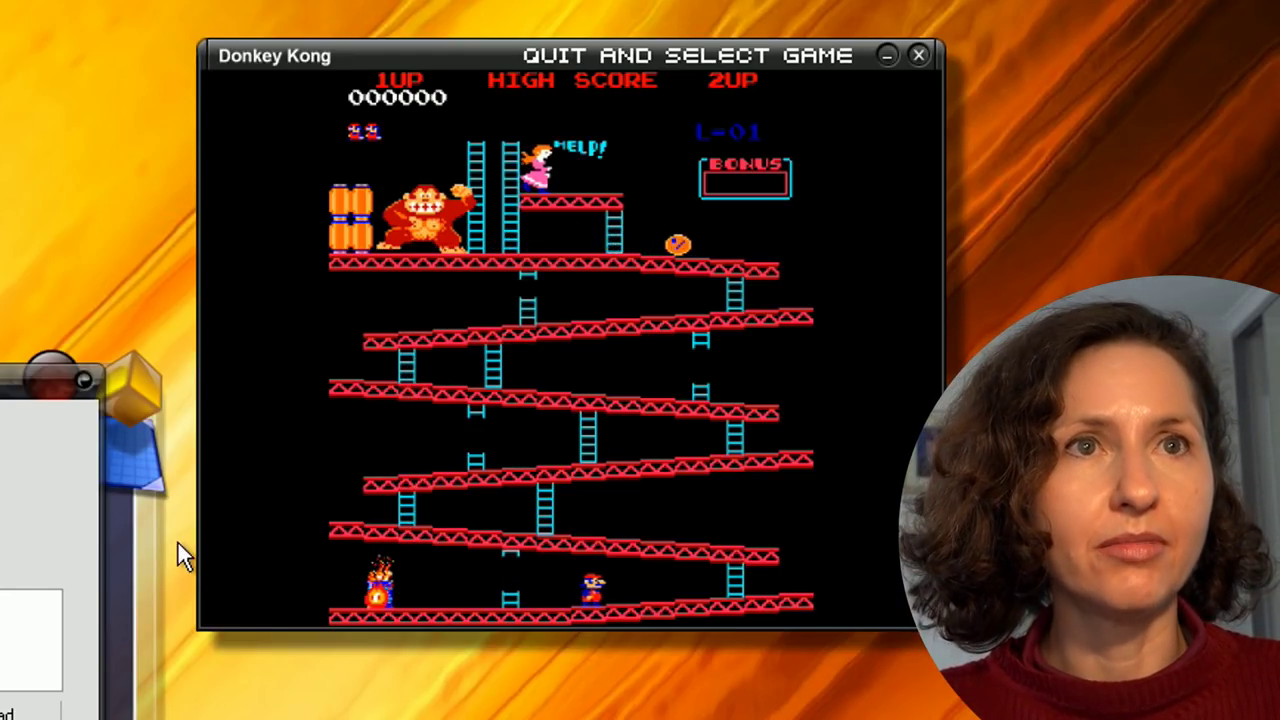
key(Right)
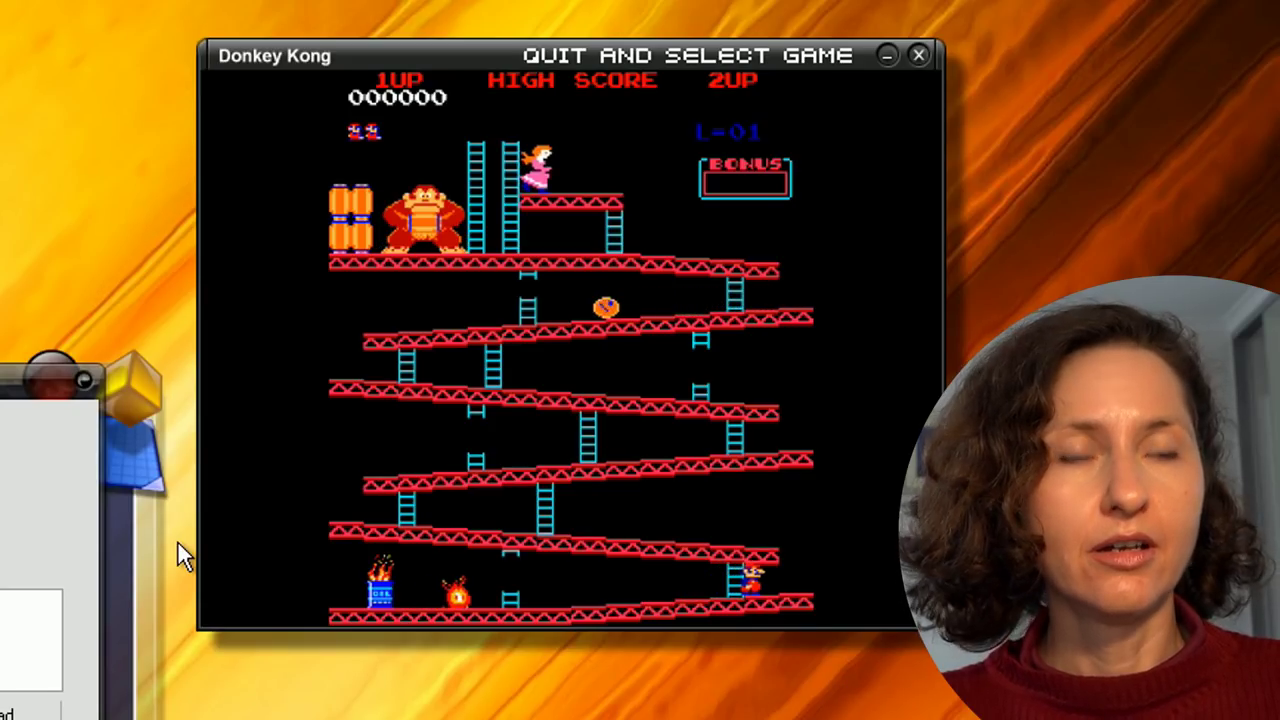
key(Left)
key(Up)
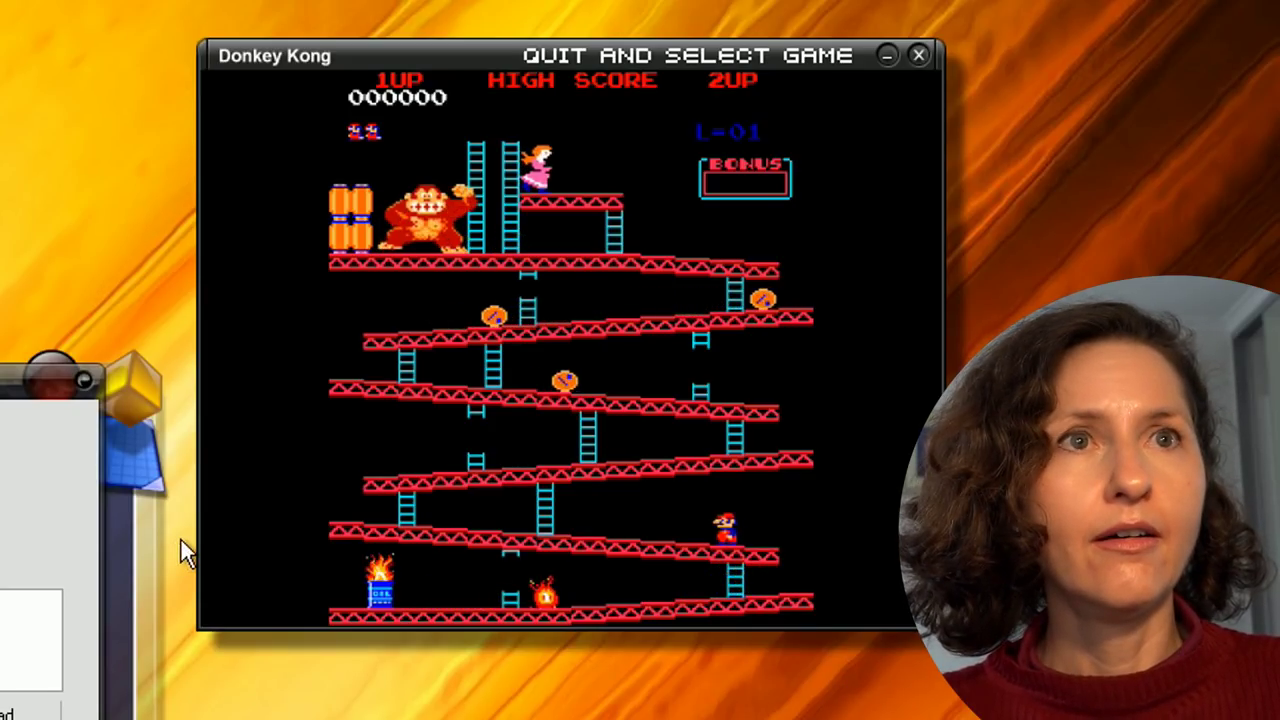
key(Left)
key(Up)
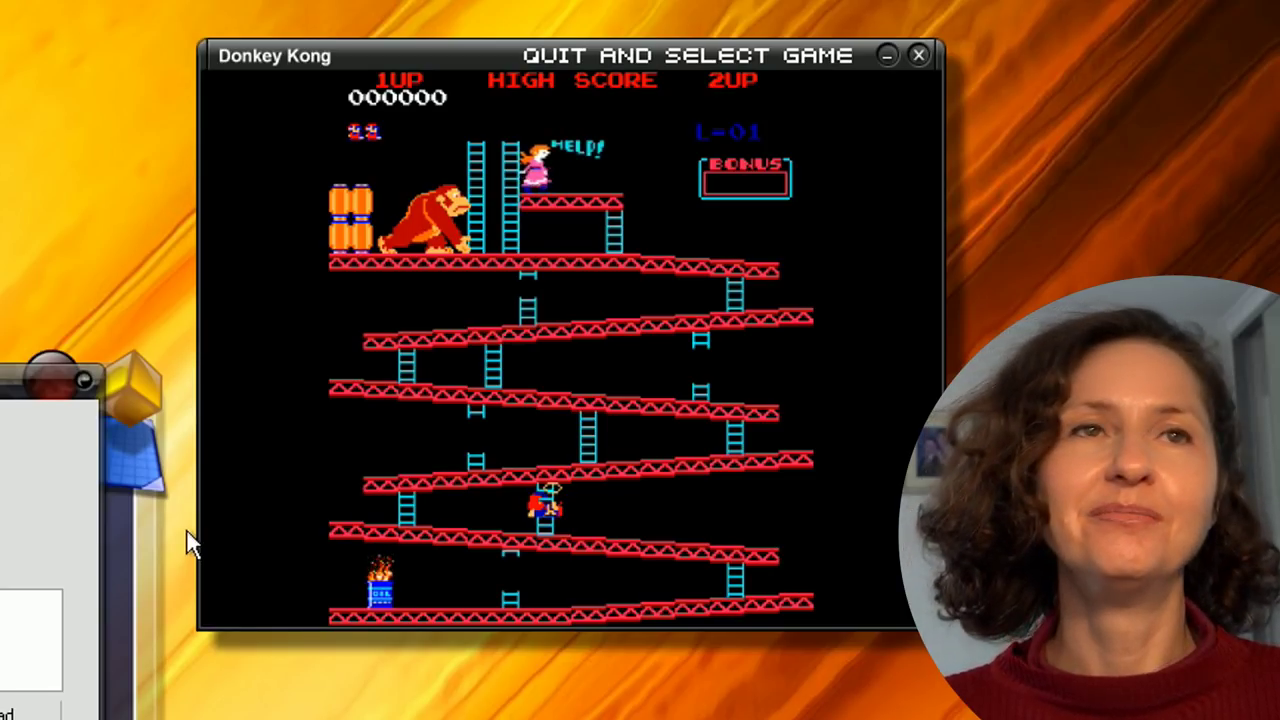
Step: Quit Donkey Kong and launch the Silica Clock, Unit Converter, Volume Control and To-Do List widgets
click(920, 56)
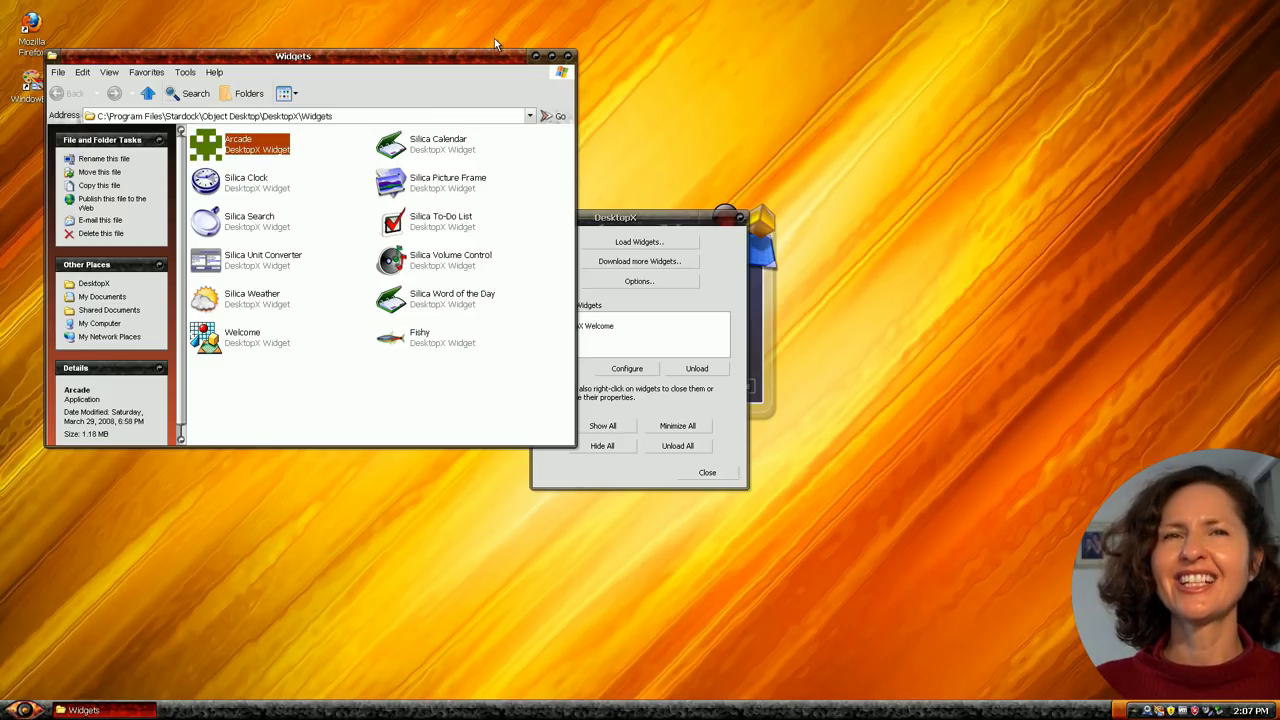
double_click(258, 183)
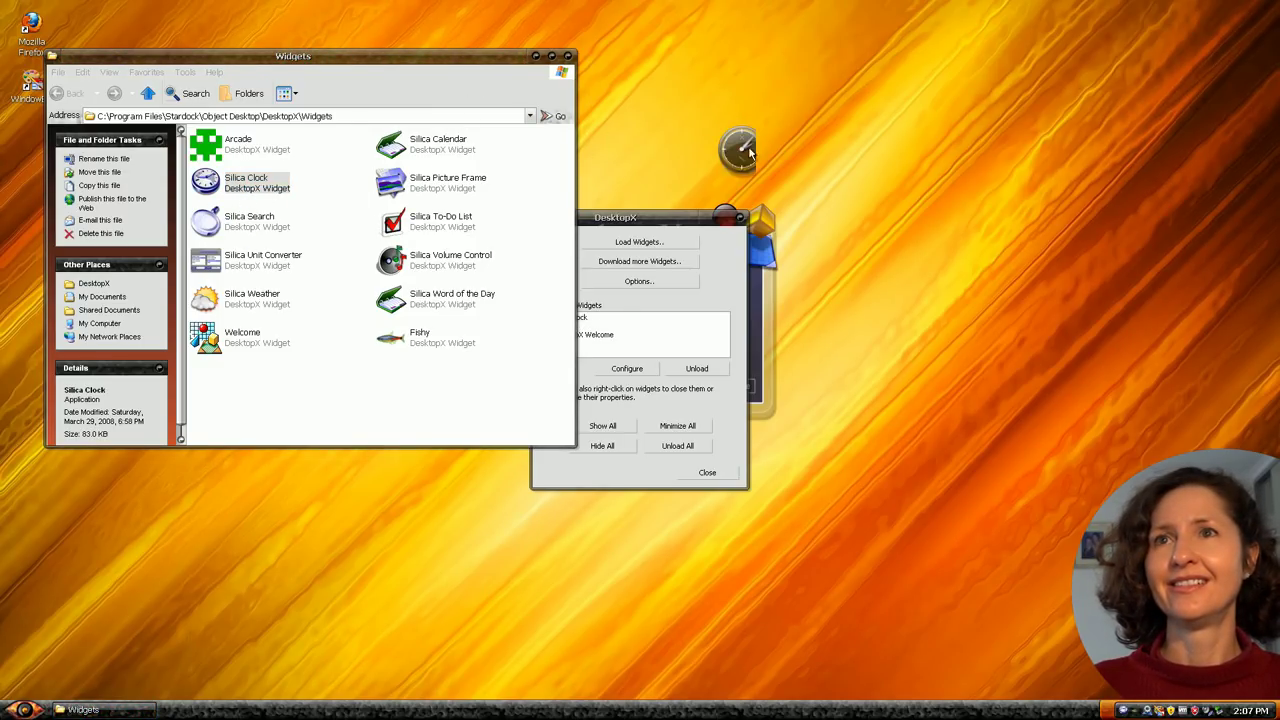
double_click(260, 258)
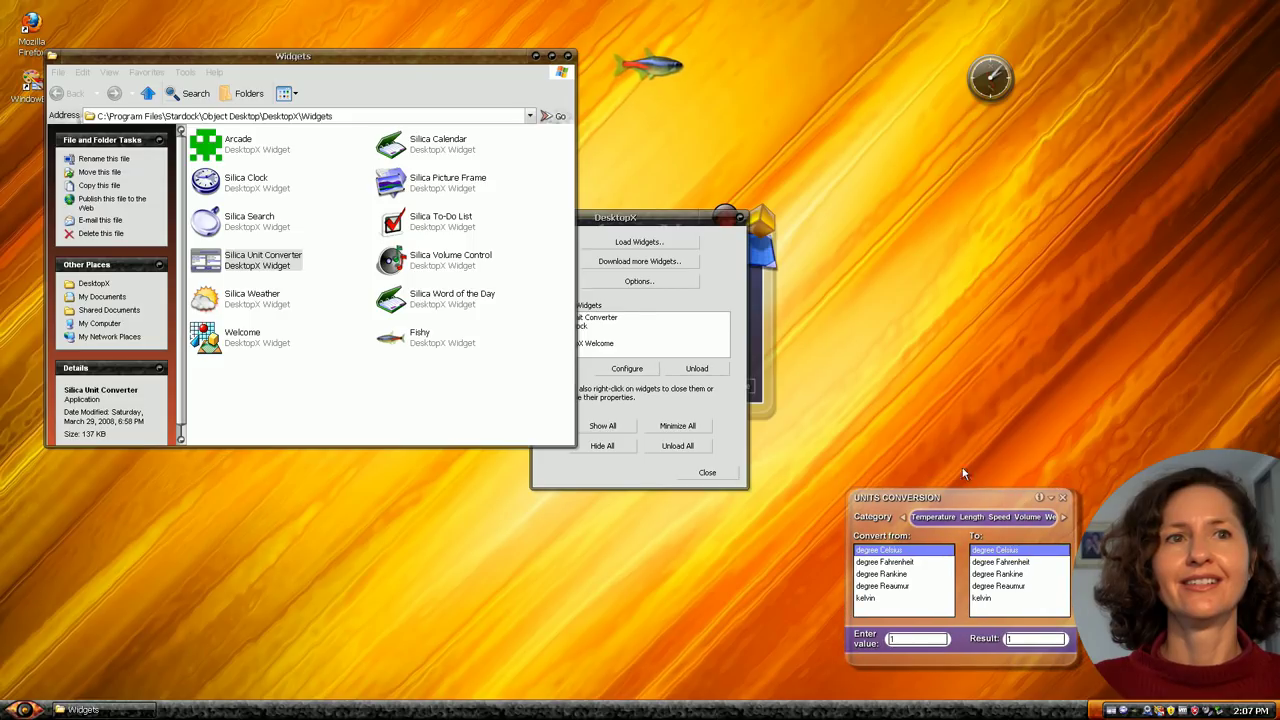
double_click(447, 258)
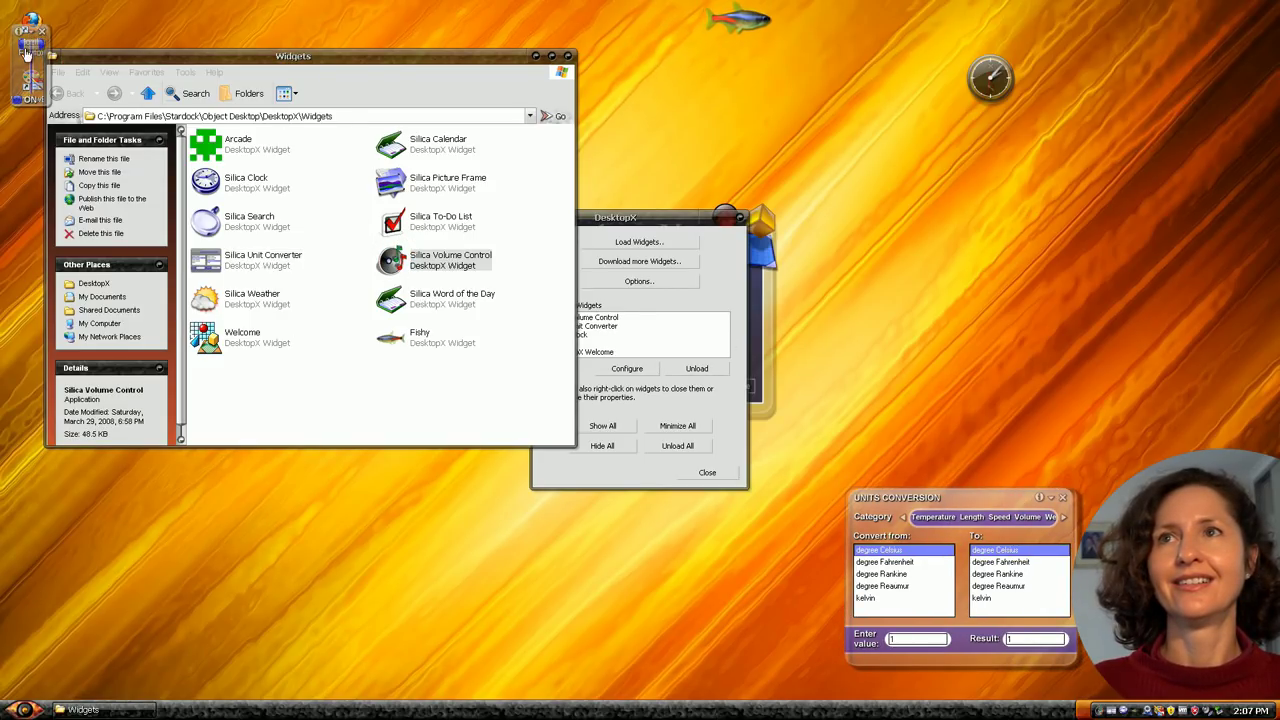
double_click(440, 220)
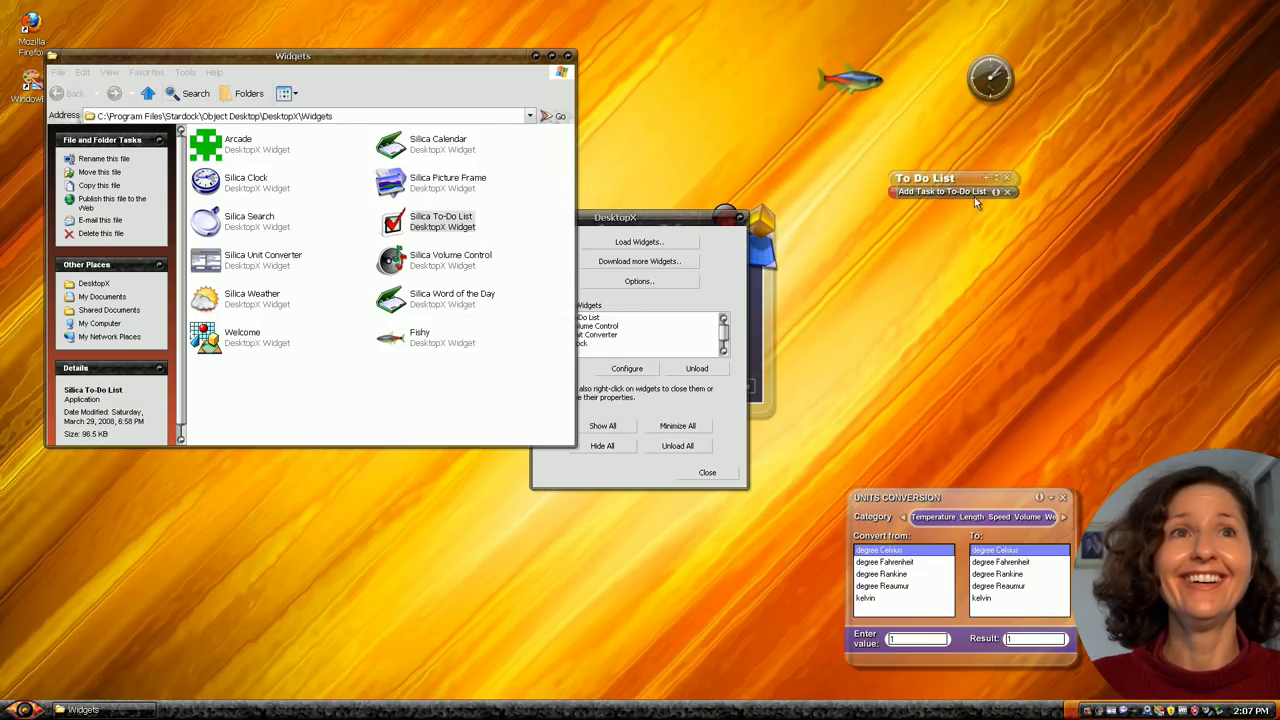
Step: Add the task 'Steal chips from target' to the To Do List and move the list right
click(987, 179)
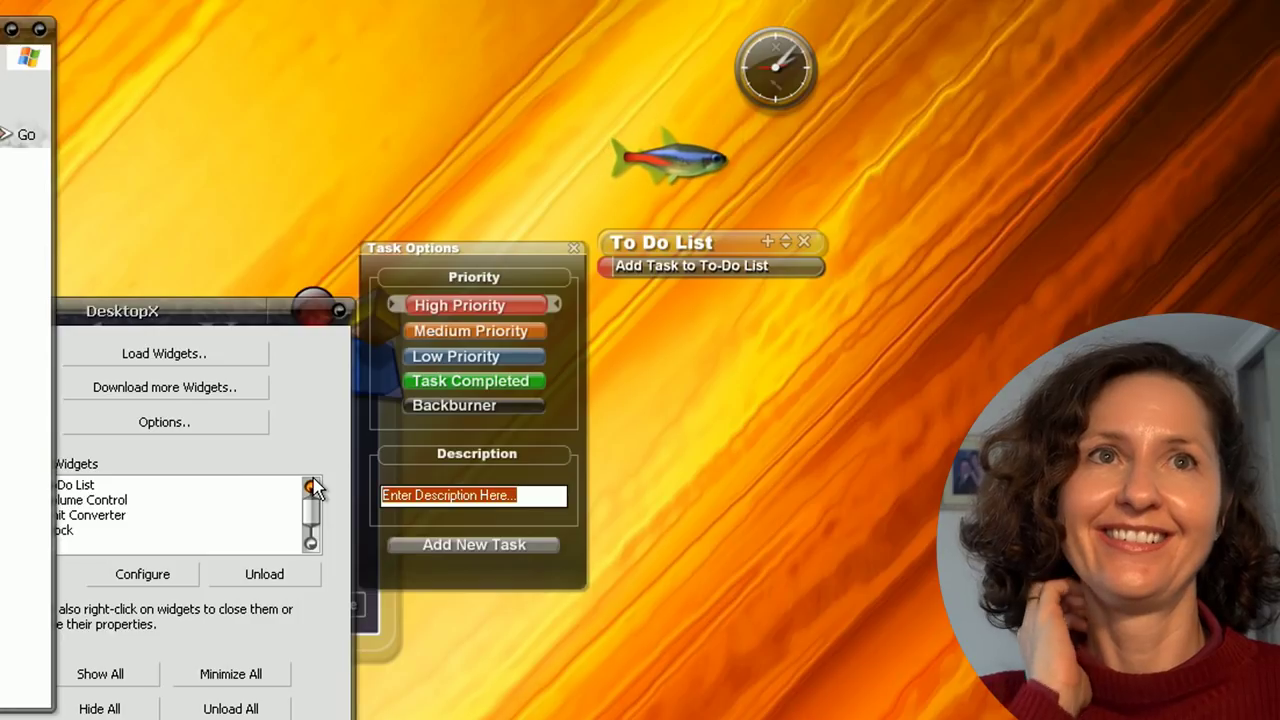
text(Steal chi)
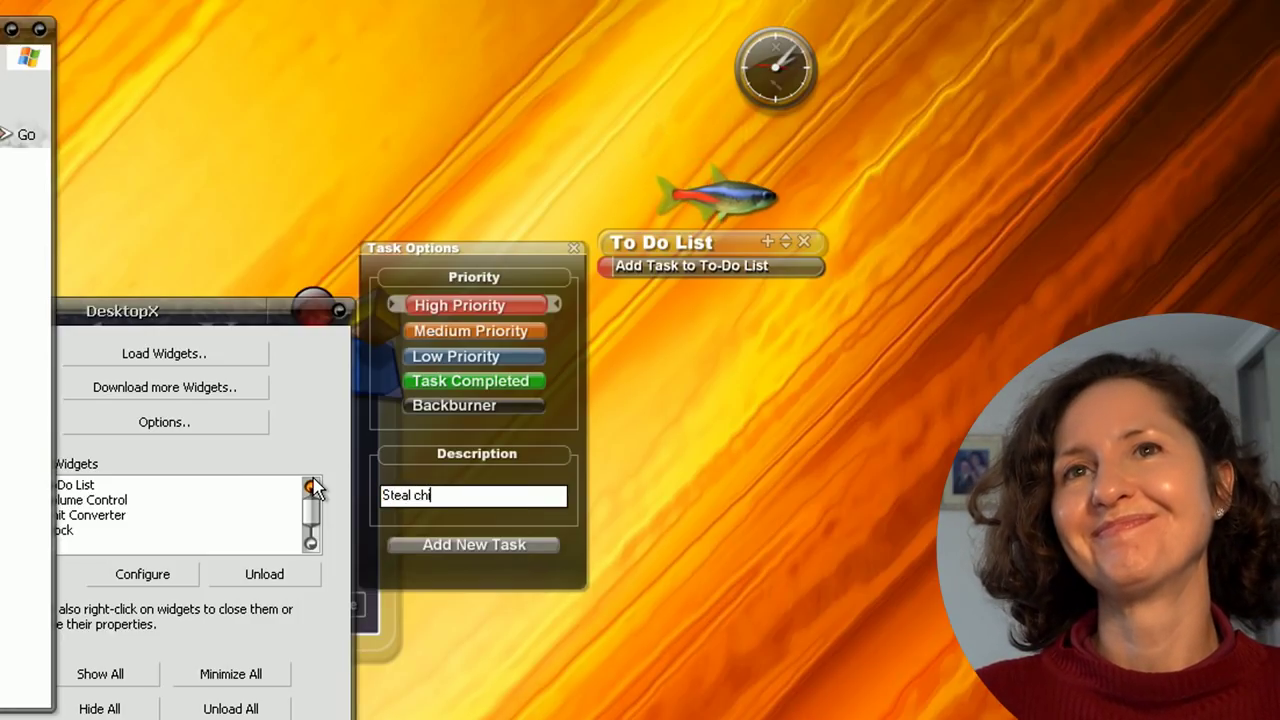
text(ps from target)
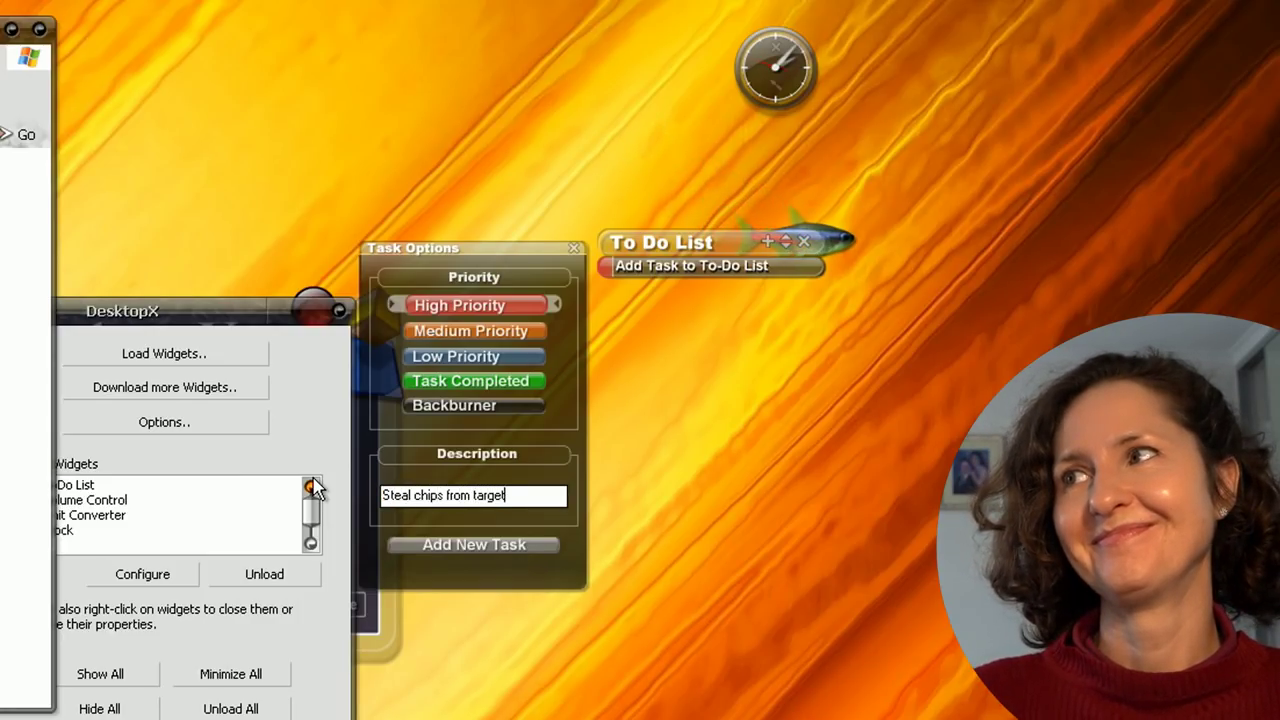
click(507, 546)
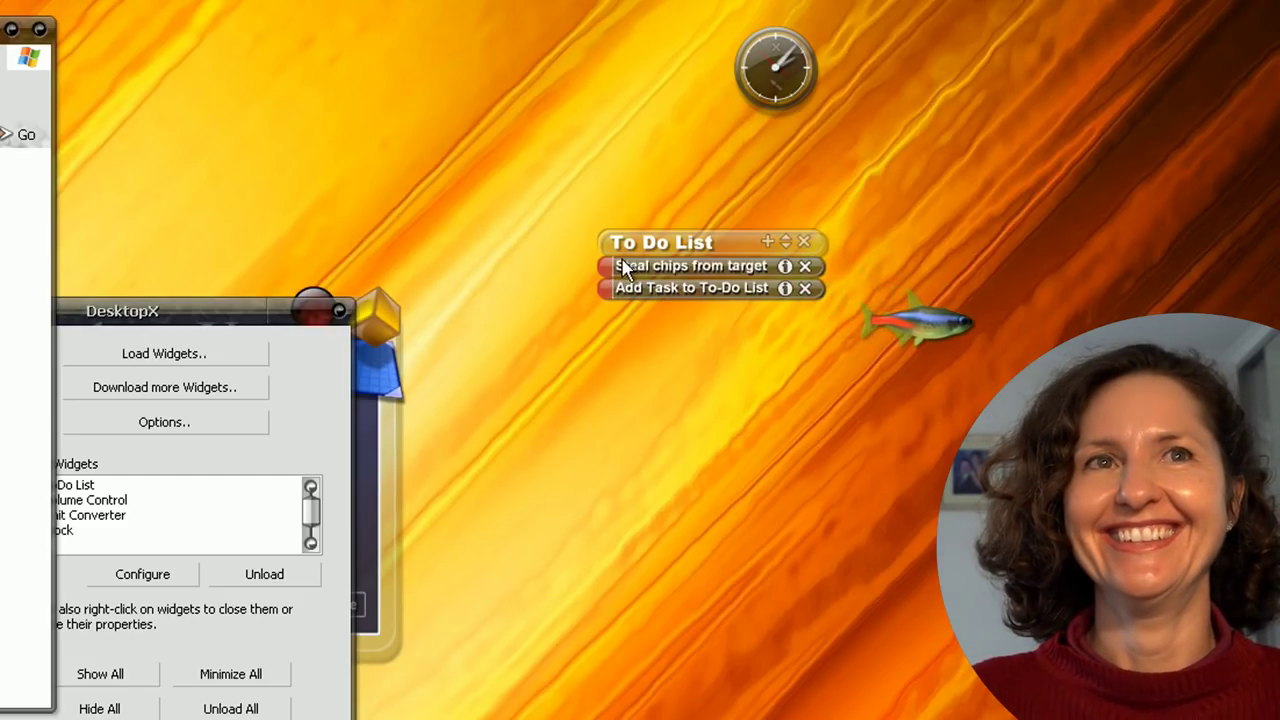
drag(648, 241, 893, 215)
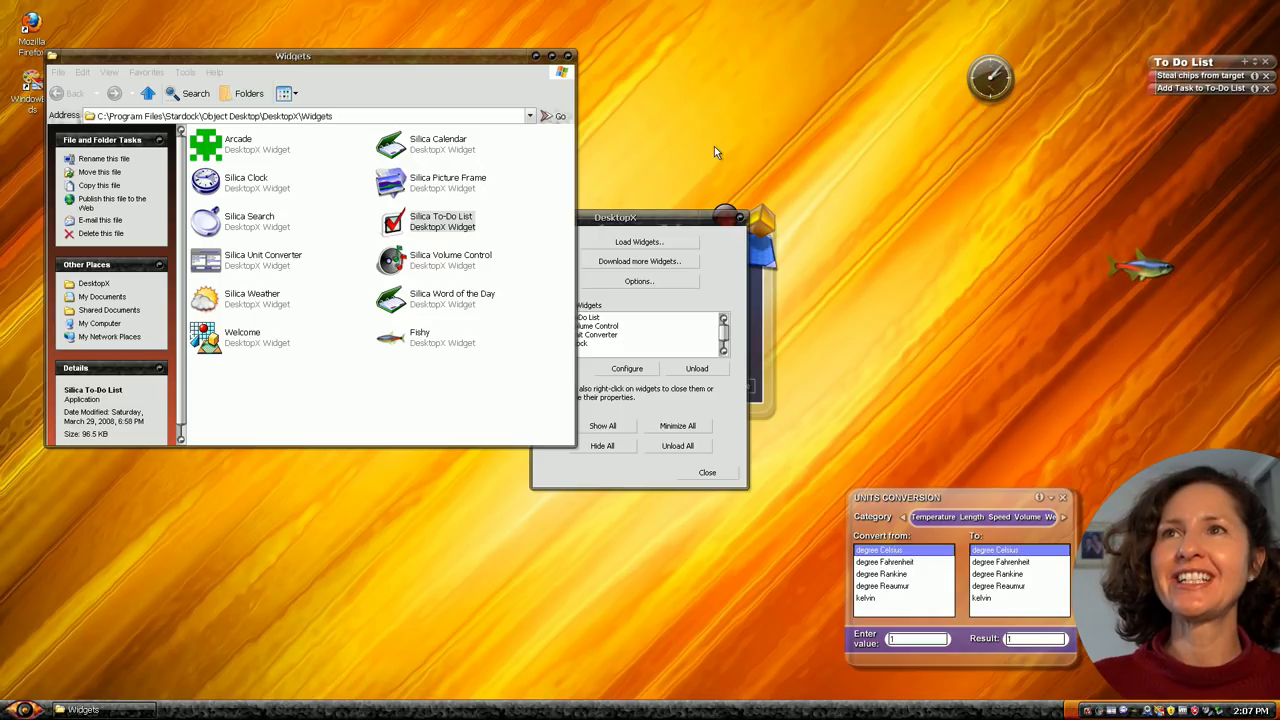
Step: Launch the Silica Weather widget and place it on the right side of the desktop
double_click(276, 305)
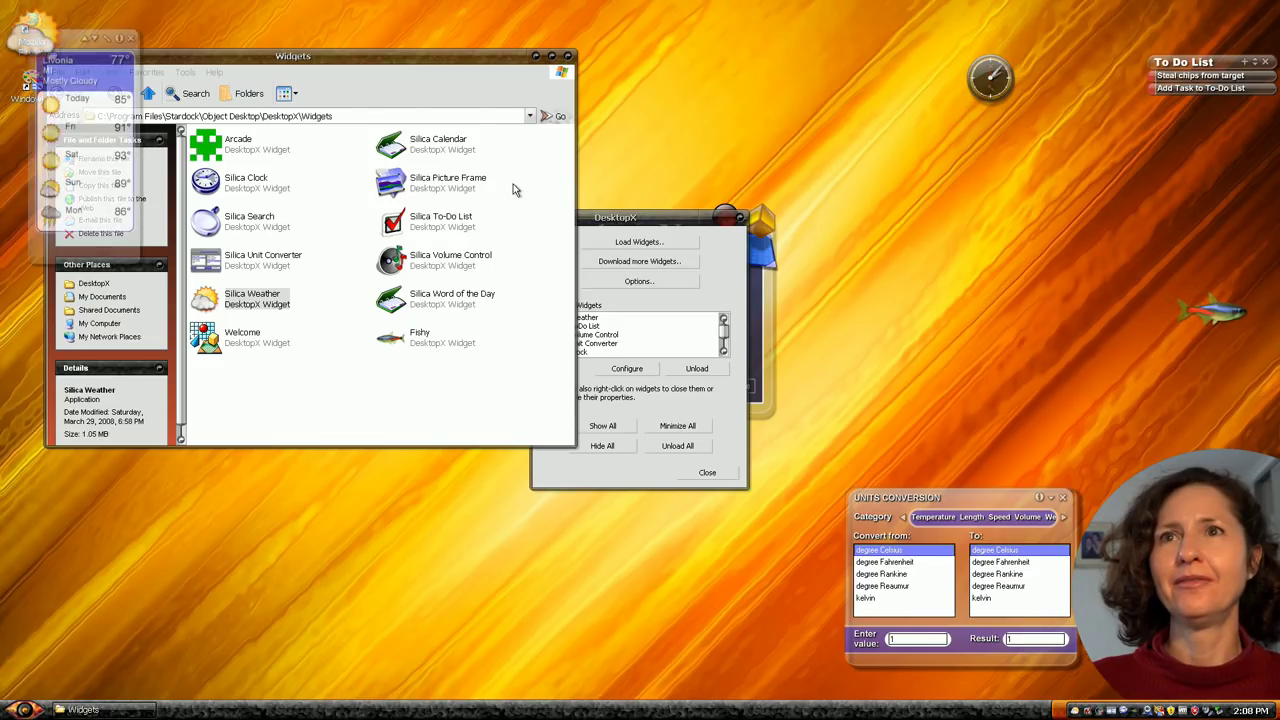
drag(78, 50, 1069, 142)
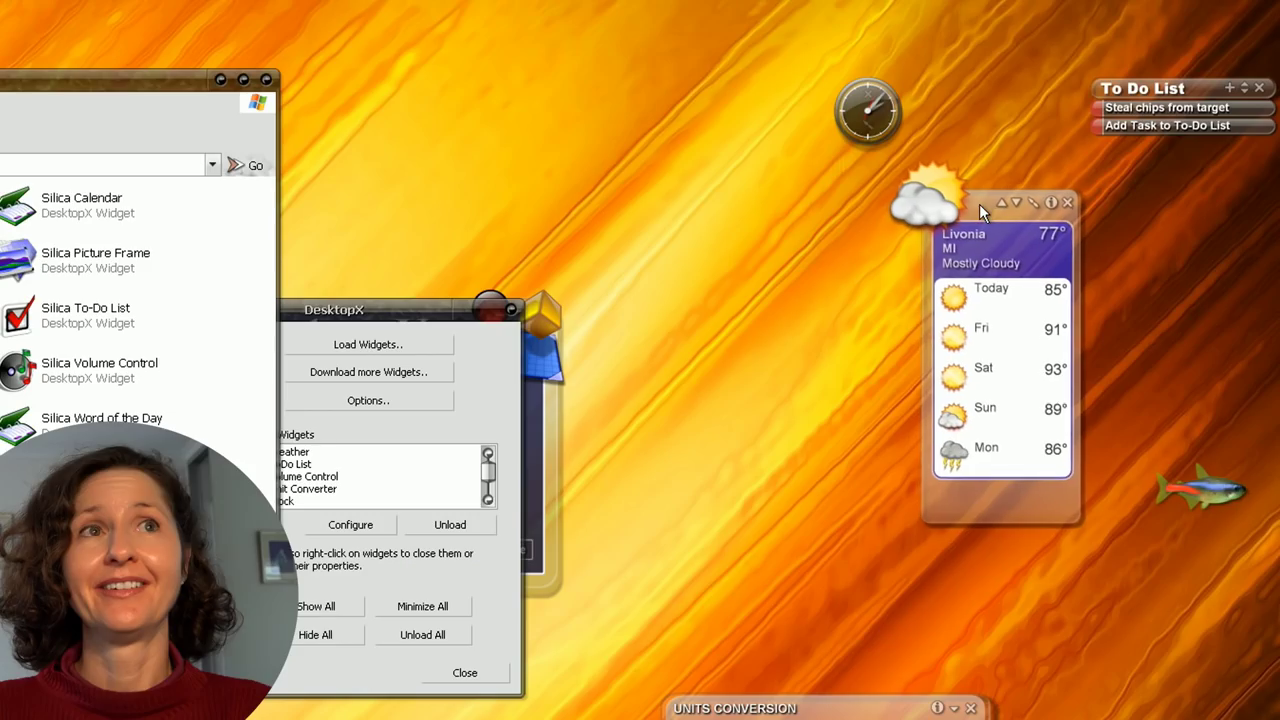
drag(979, 204, 1155, 221)
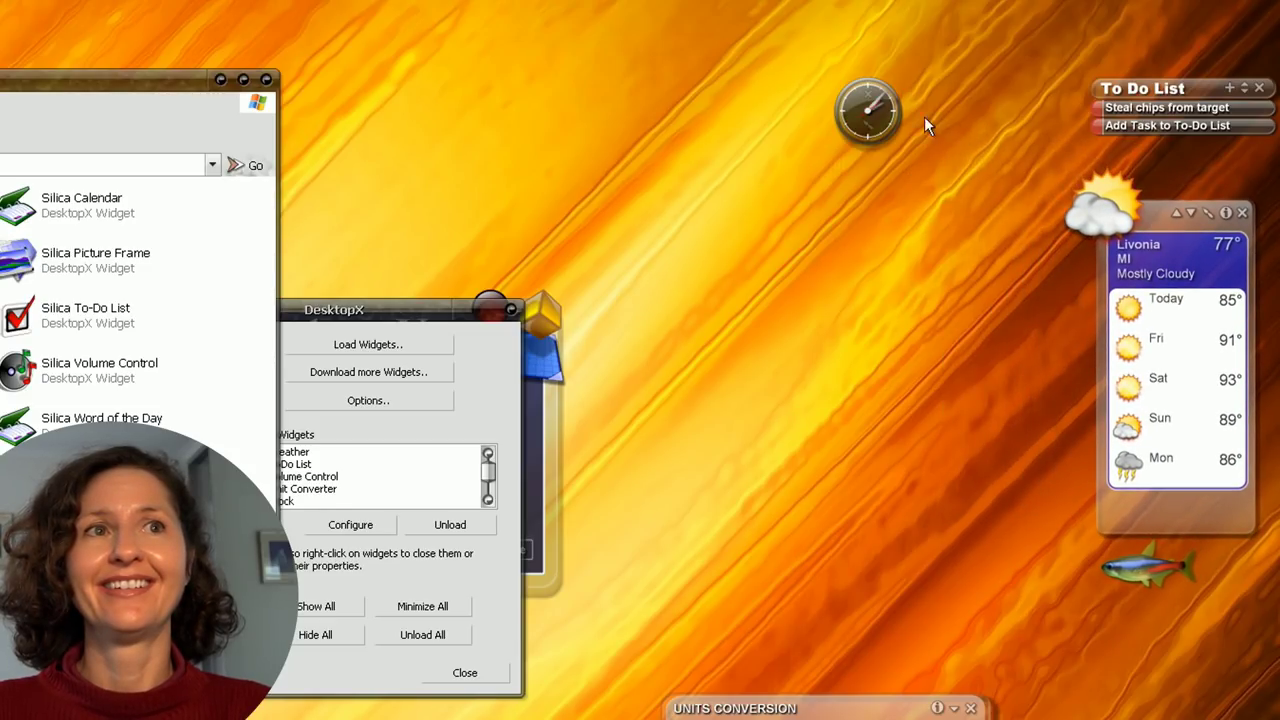
Step: Stack the To Do List at the top, weather below it, and clock beneath the weather
drag(878, 122, 996, 153)
drag(1115, 90, 1112, 34)
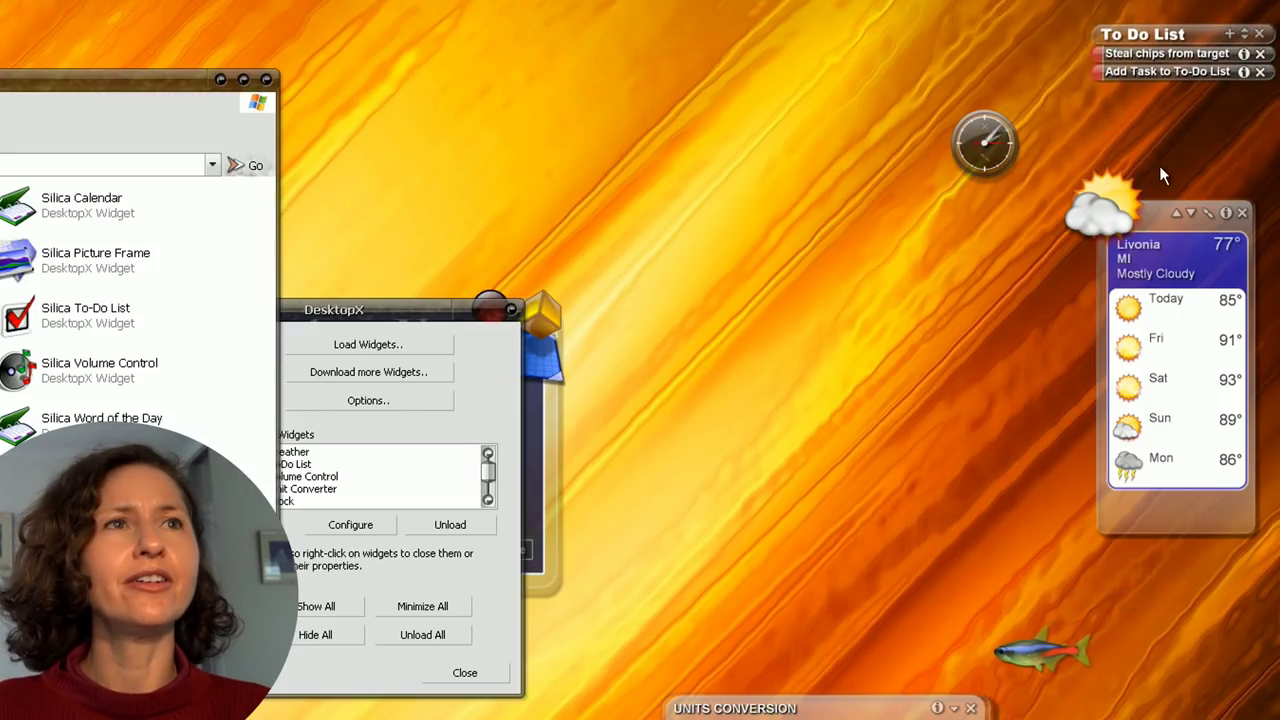
drag(1126, 212, 1125, 139)
drag(1005, 154, 1197, 537)
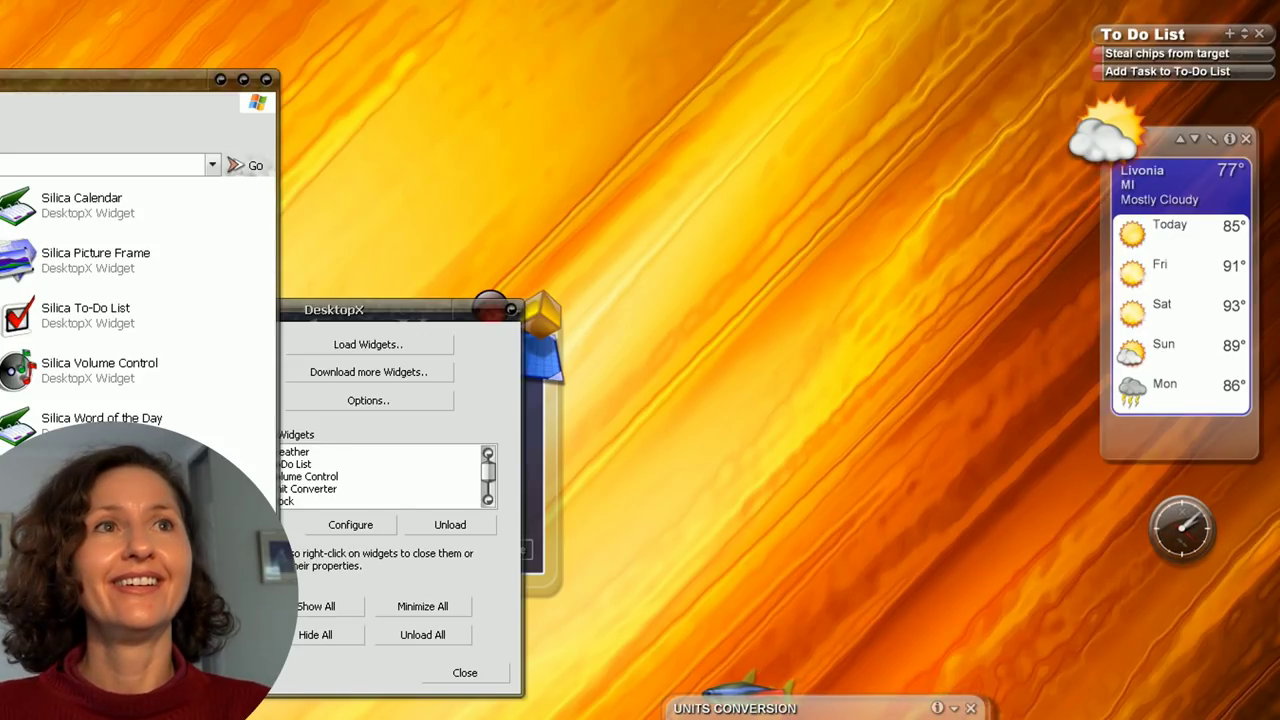
Step: Move Units Conversion to the top right and convert 77 degrees Fahrenheit
drag(813, 700, 850, 29)
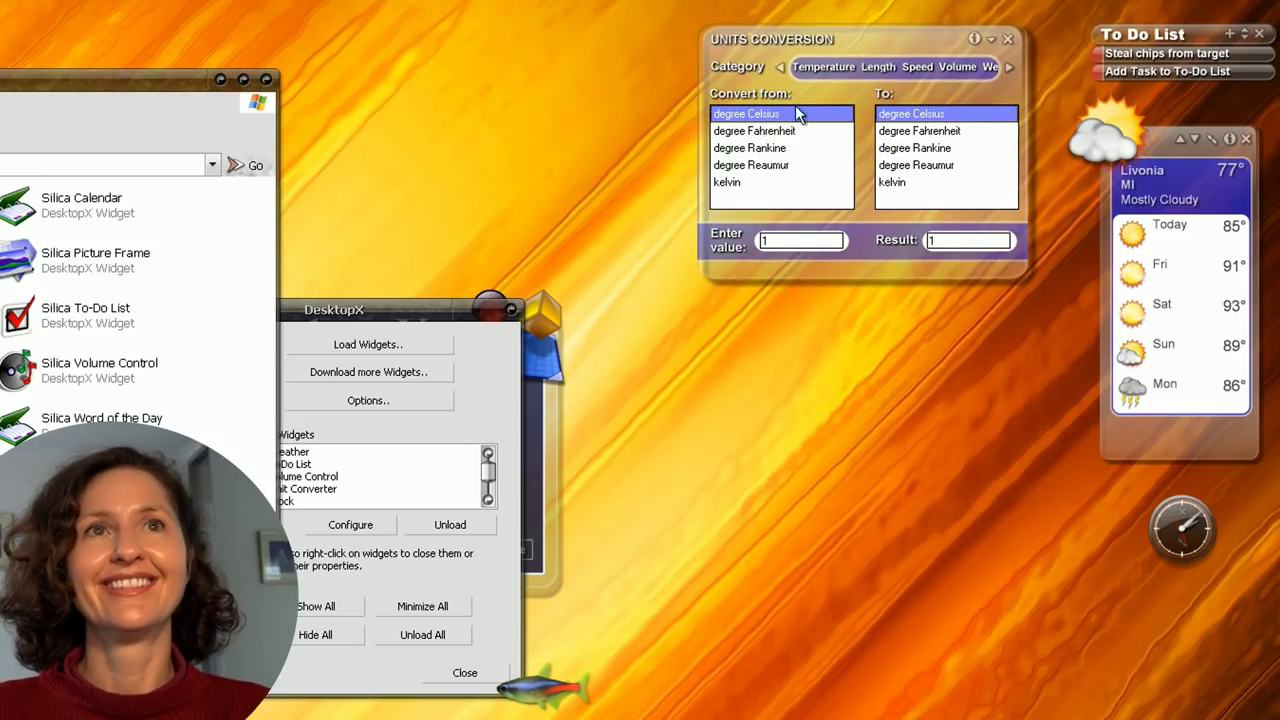
click(777, 131)
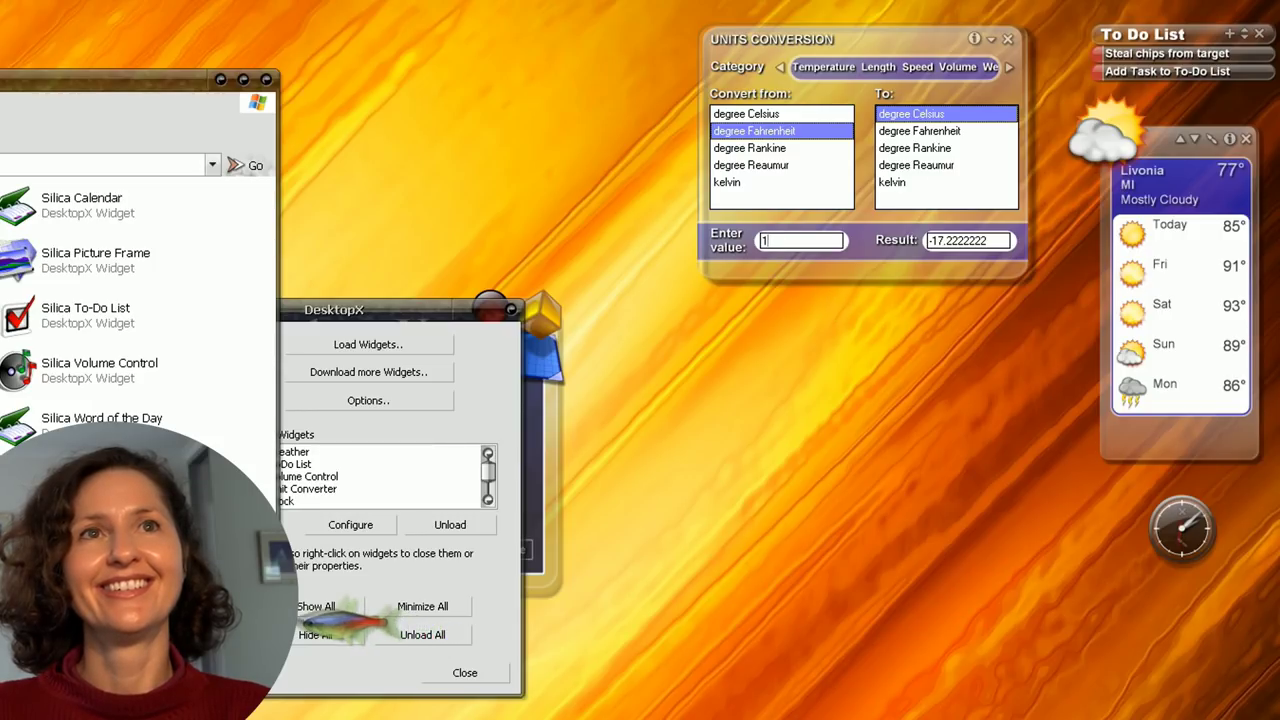
text(77)
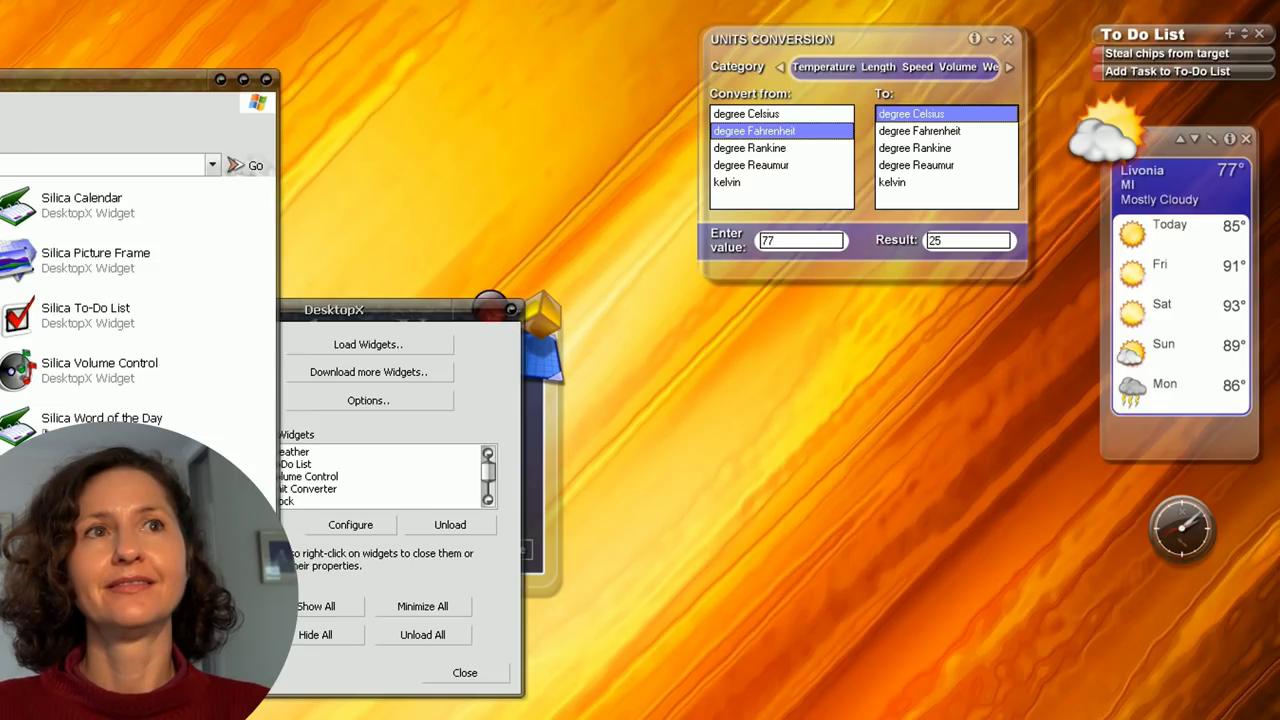
Step: Add Word of the Day, an enlarged Picture Frame filled with backgrounds pictures, and a Calendar beneath the clock
double_click(101, 418)
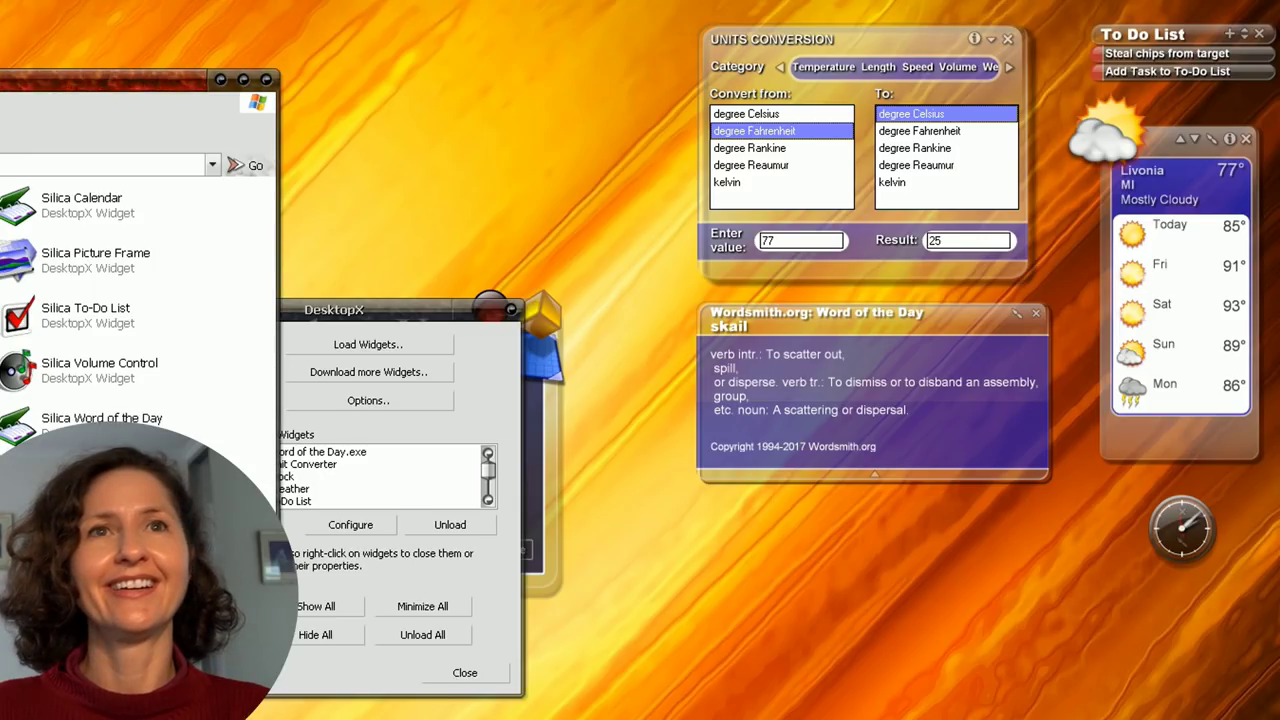
double_click(60, 258)
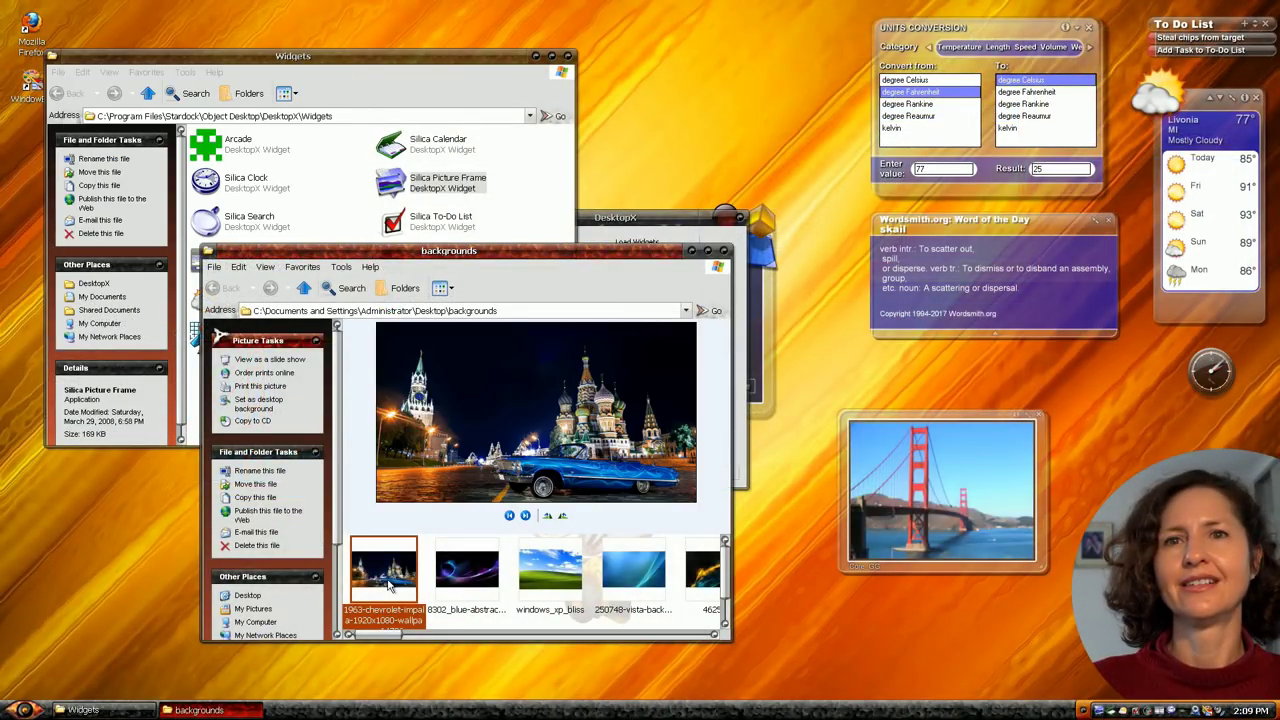
key(ctrl+a)
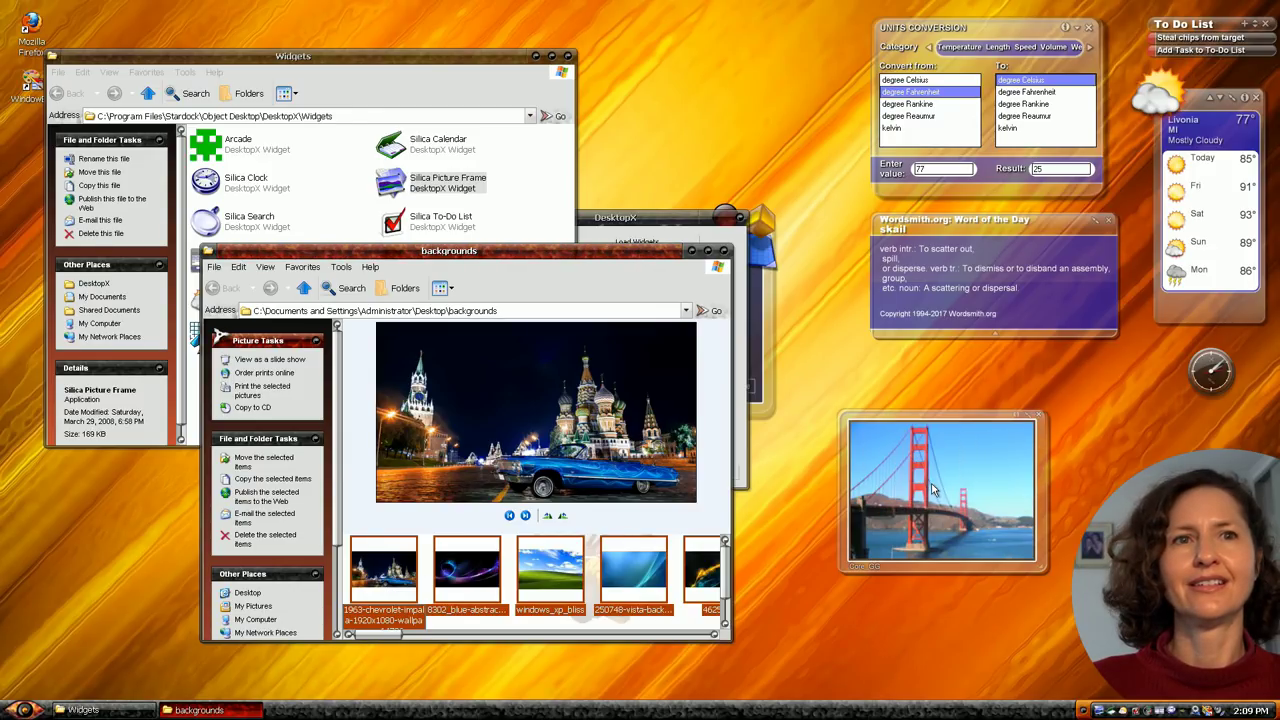
click(724, 251)
drag(906, 423, 937, 361)
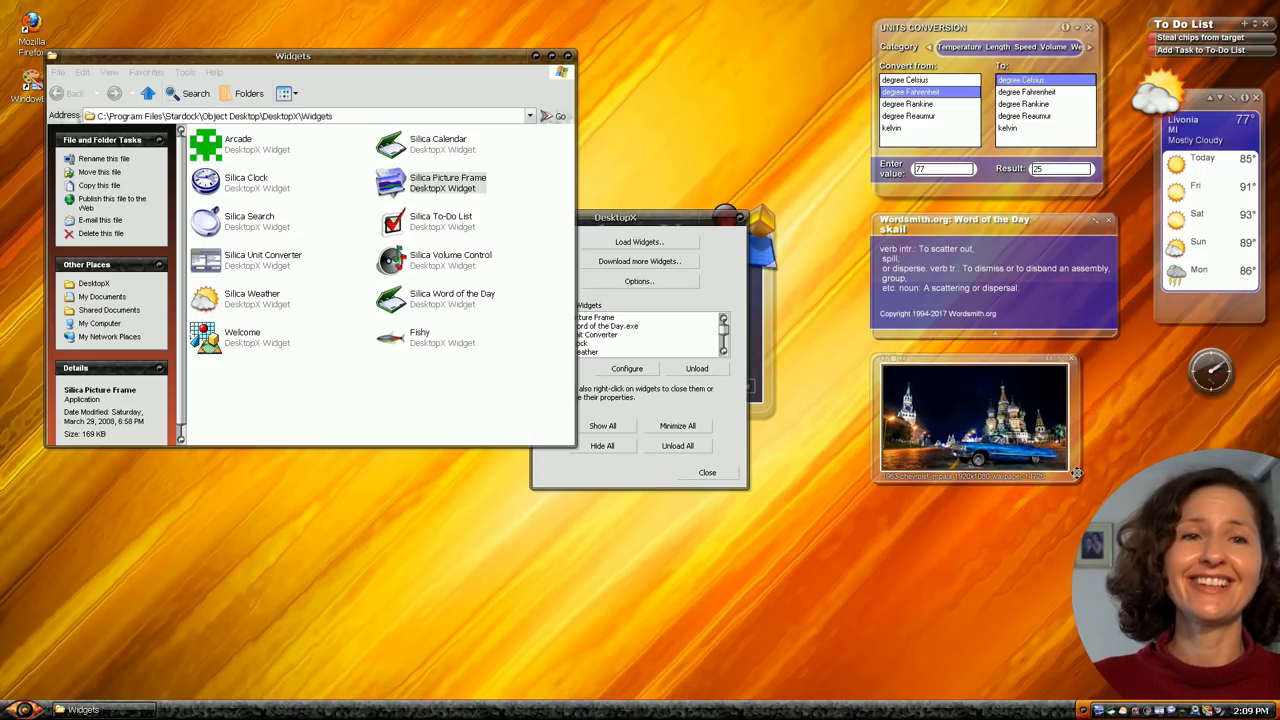
drag(1072, 478, 1136, 517)
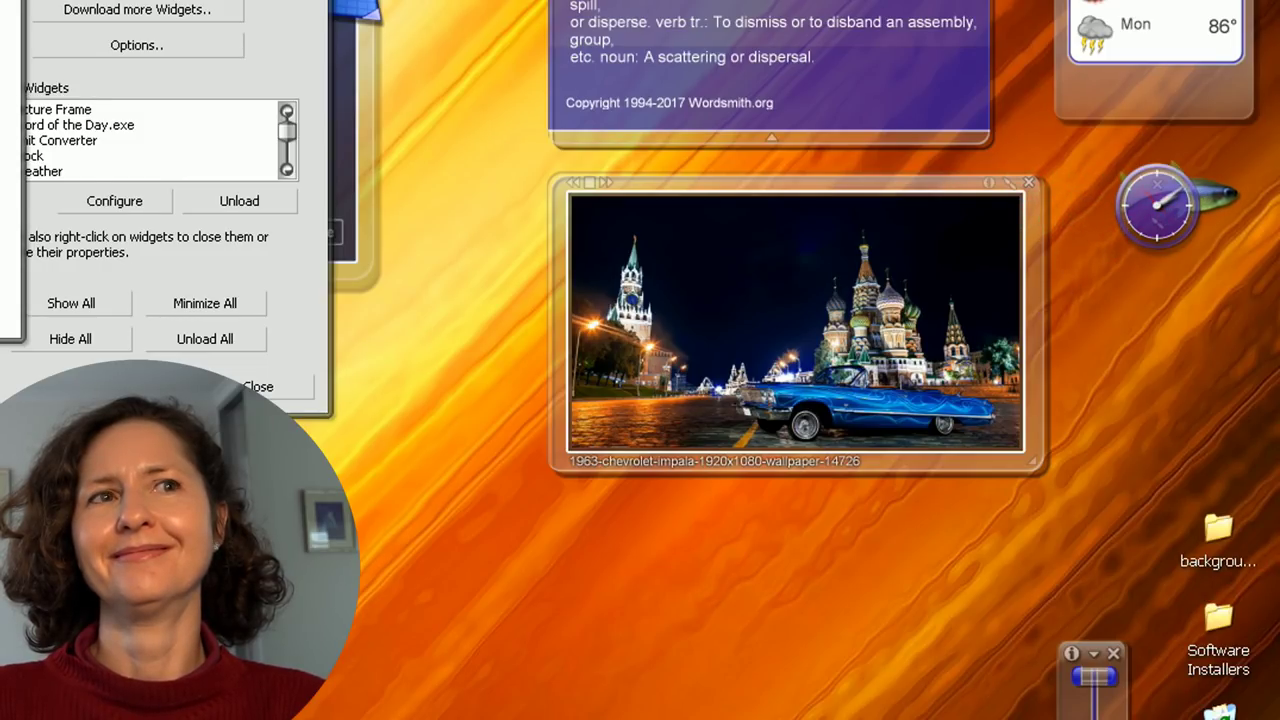
drag(893, 558, 1165, 313)
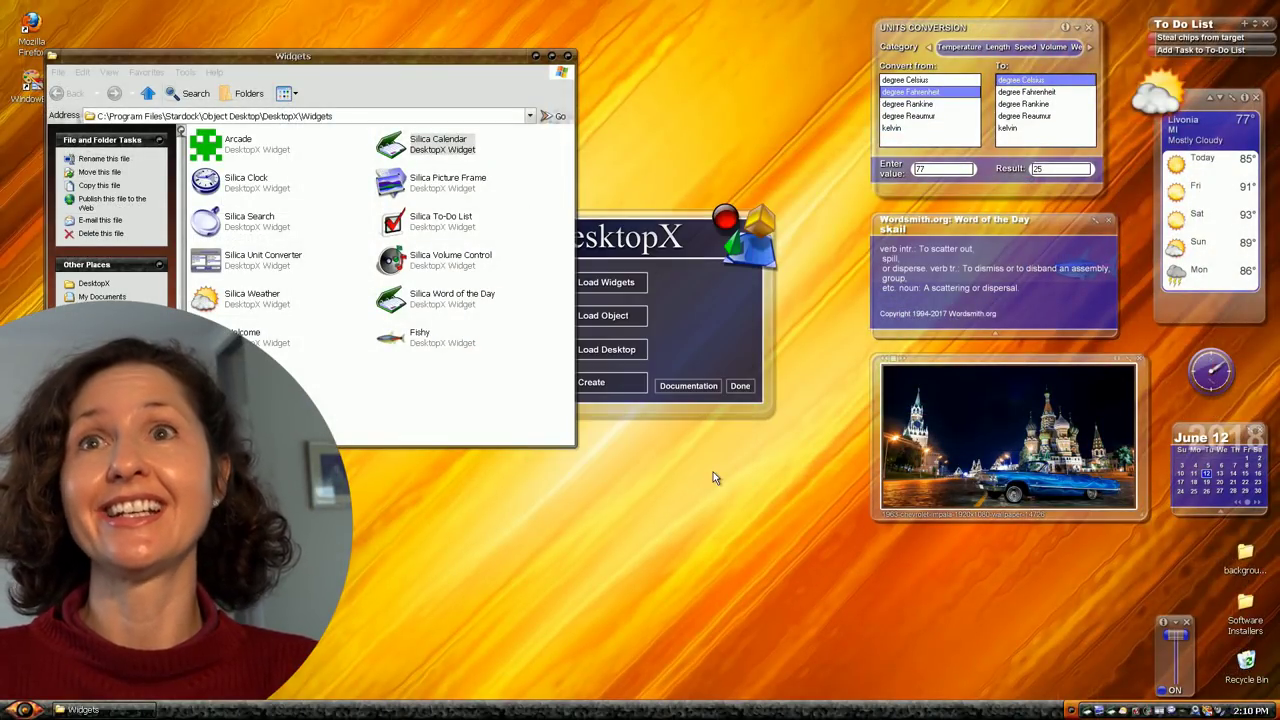
Step: Load the My Computer object, then close the Objects and Widgets folders
click(603, 315)
click(498, 262)
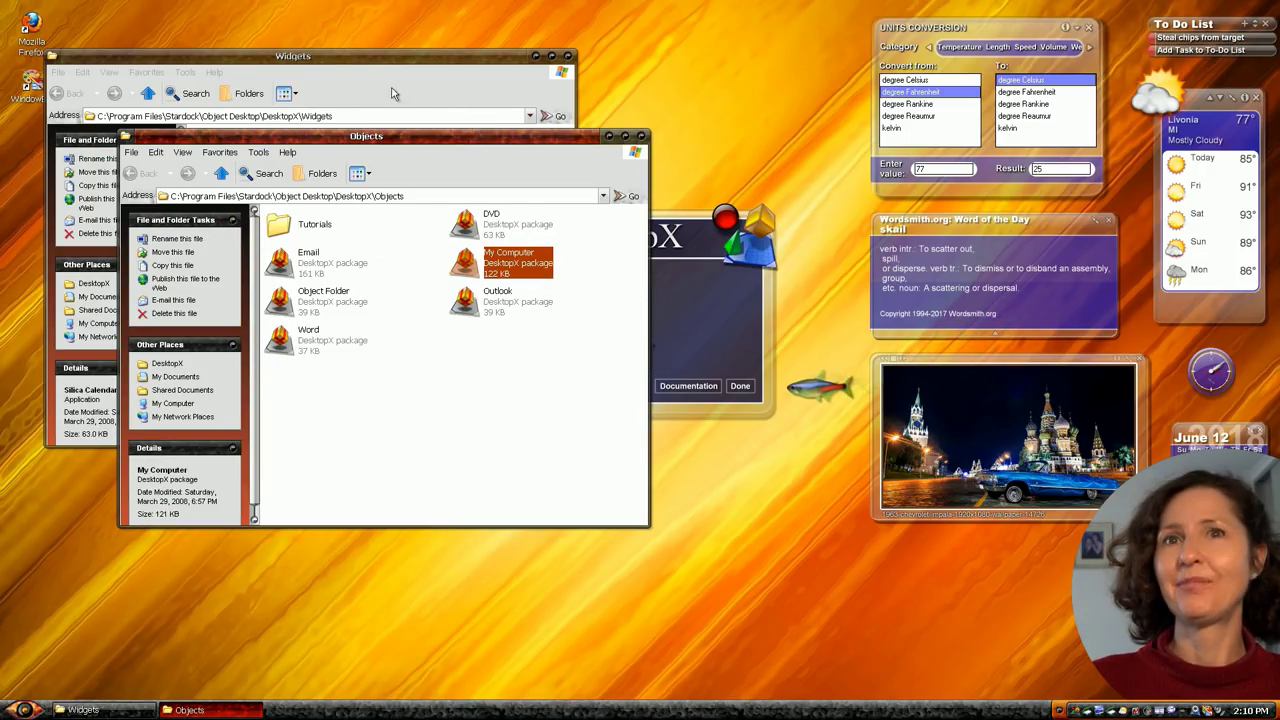
drag(373, 58, 592, 270)
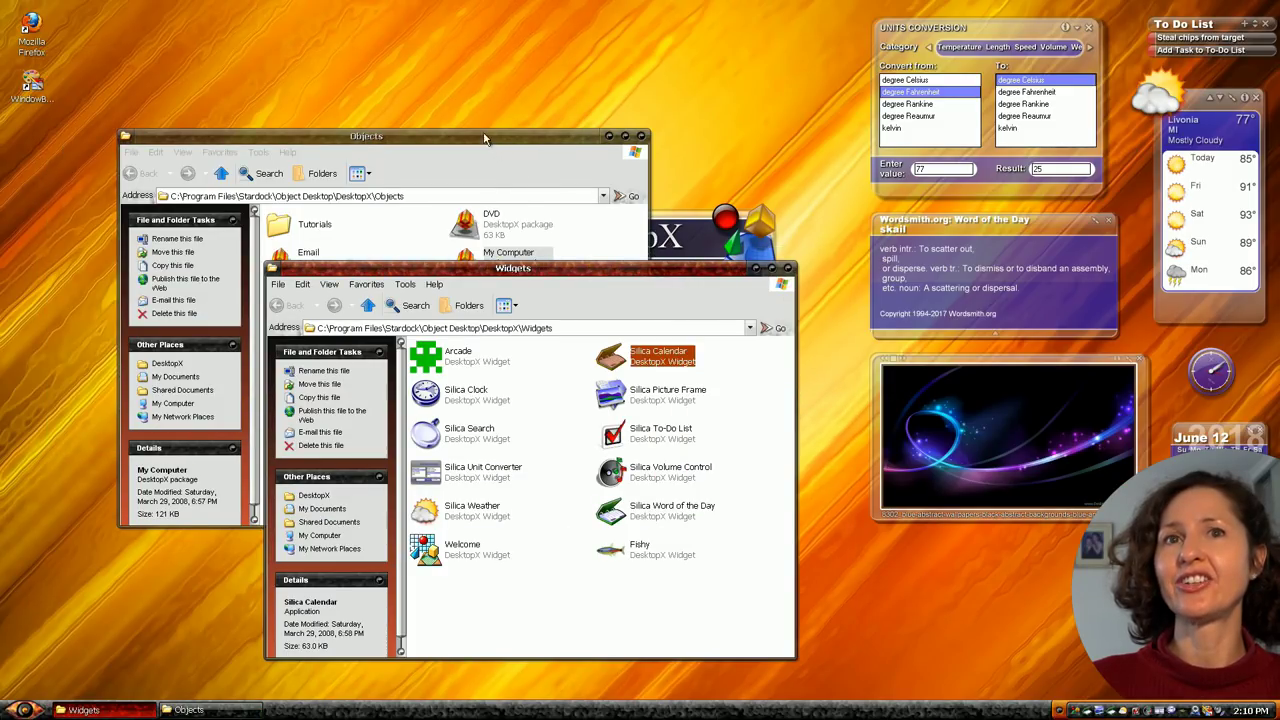
drag(474, 132, 366, 410)
drag(470, 411, 512, 112)
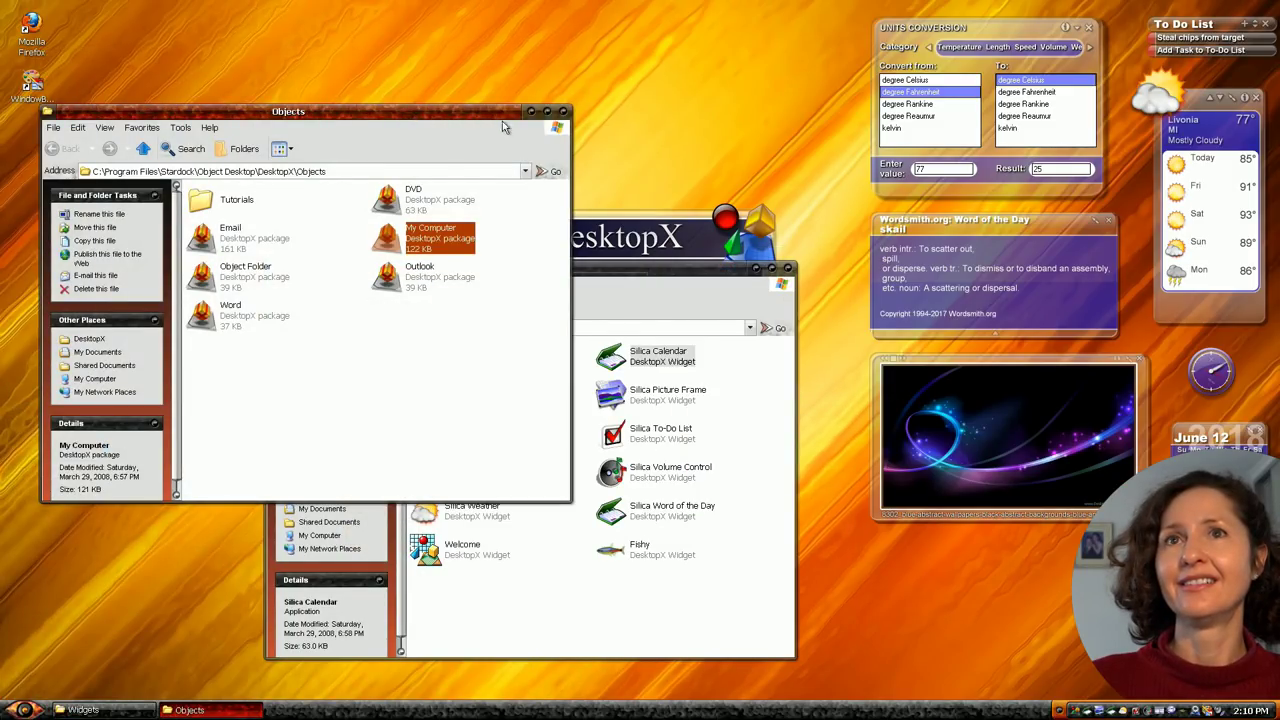
click(564, 112)
drag(568, 268, 365, 217)
click(577, 213)
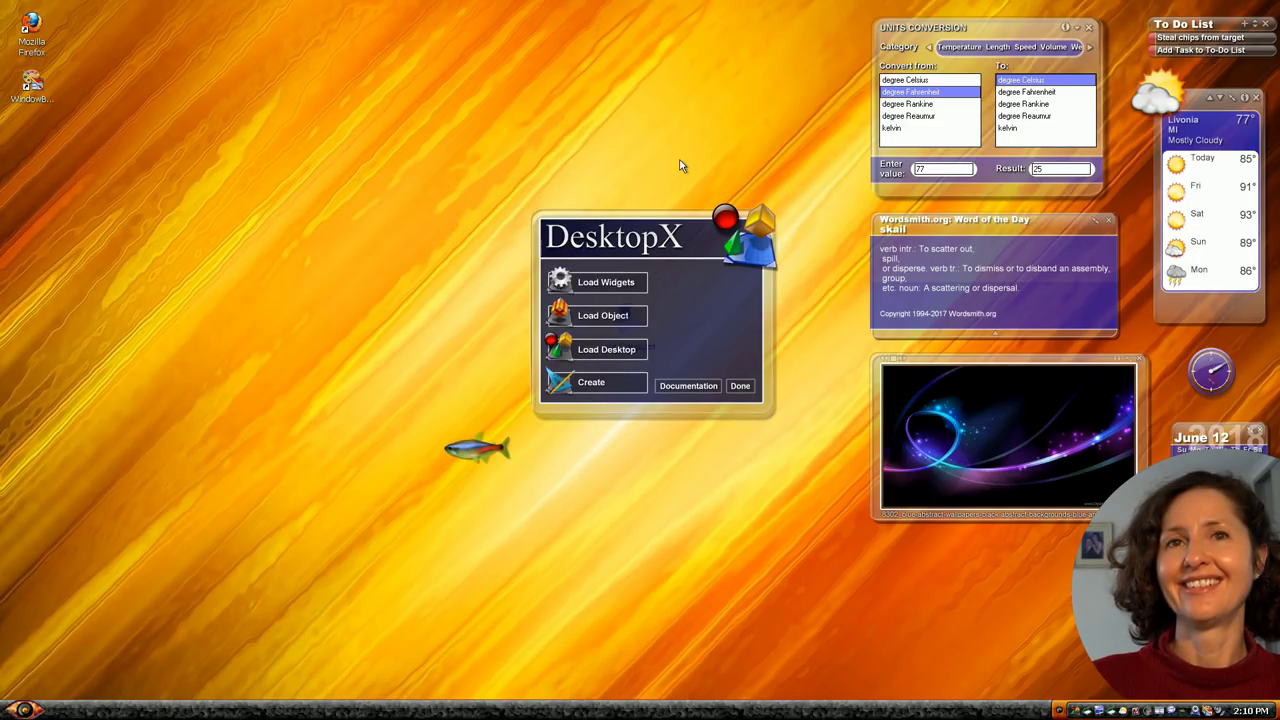
Step: Move the DesktopX panel aside and test the new My Computer icon, then close its window
drag(667, 222, 405, 258)
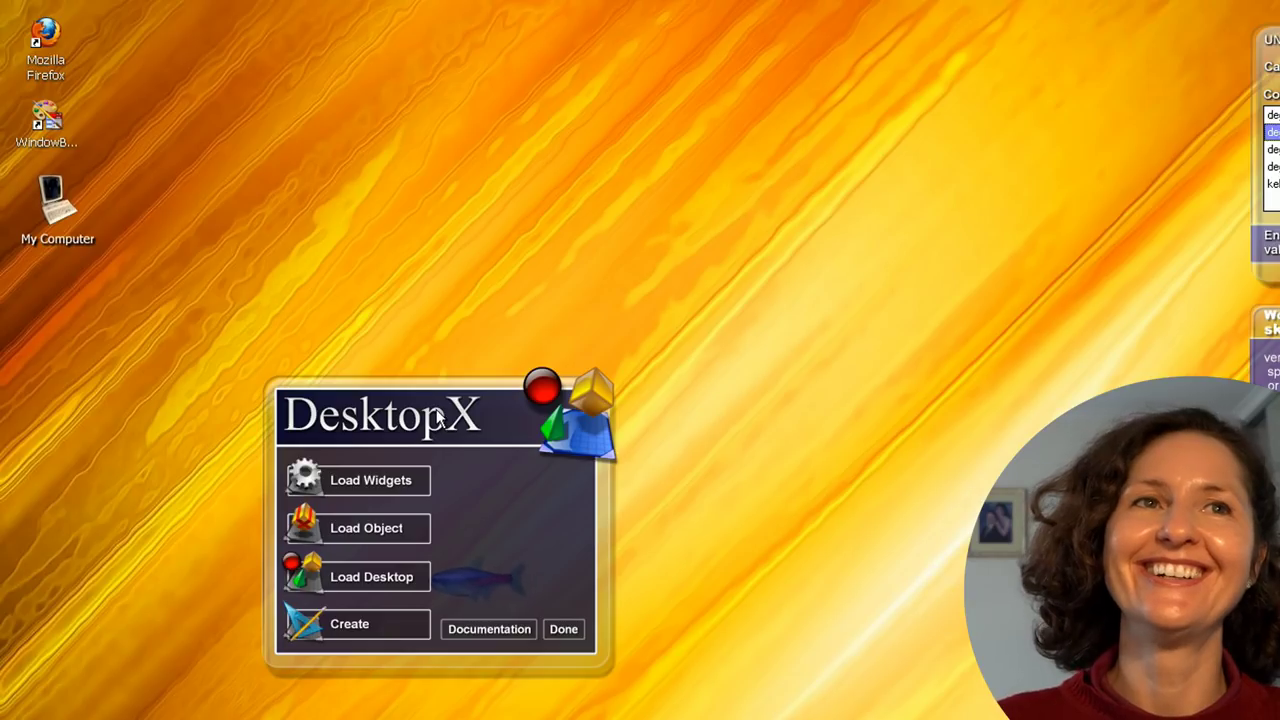
drag(440, 390, 818, 375)
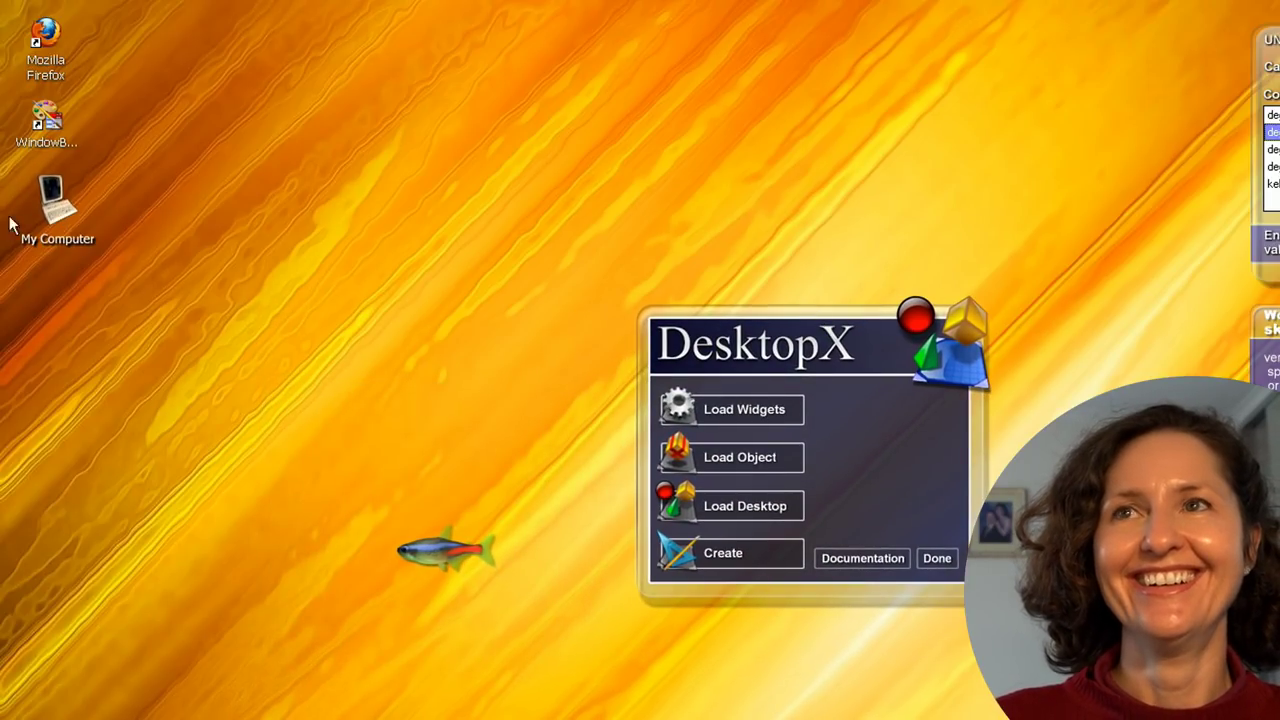
double_click(54, 212)
mouse_move(753, 82)
mouse_down()
mouse_move(706, 131)
mouse_move(283, 287)
mouse_up()
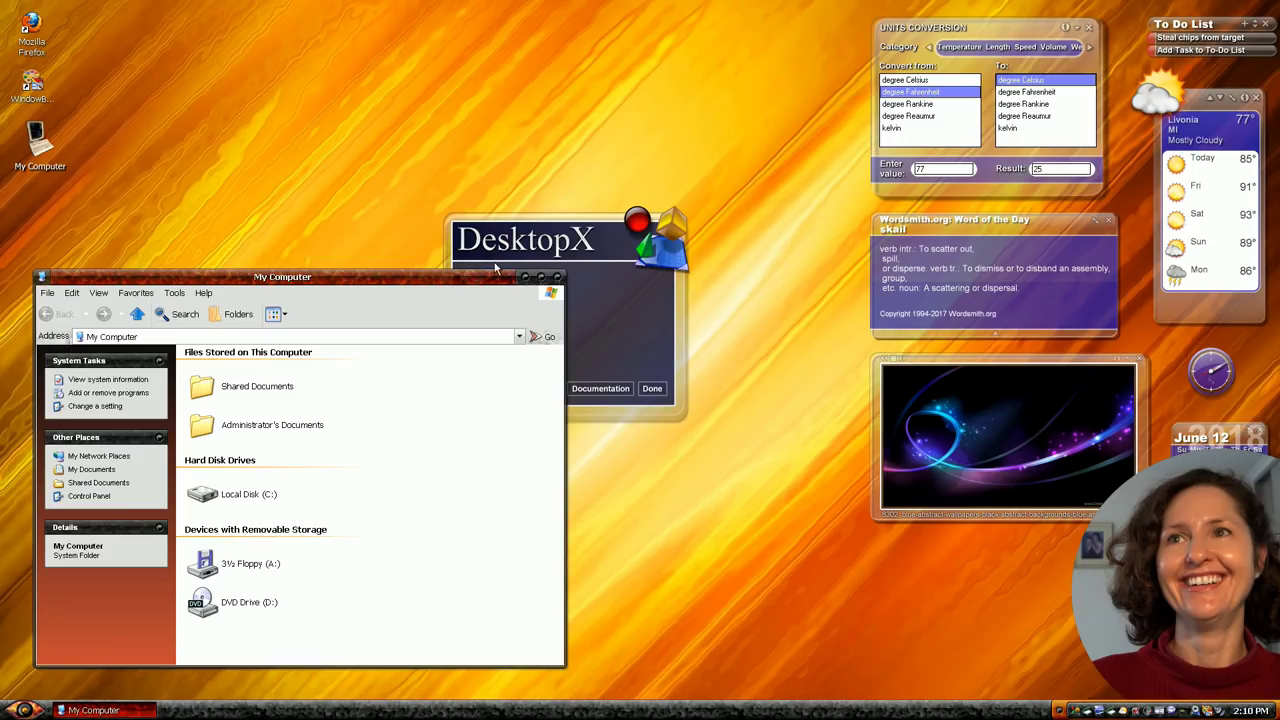
click(558, 277)
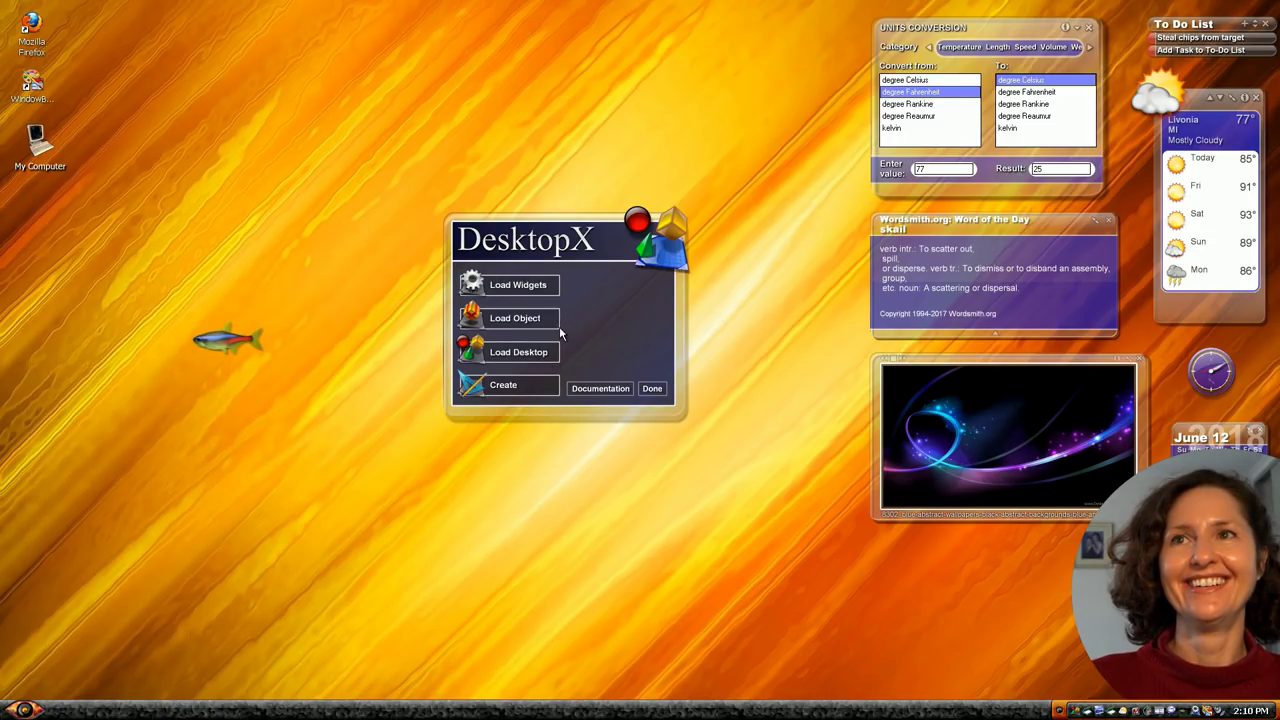
Step: Load the Desktop Playground layout from the saved DesktopX desktops folder
click(519, 352)
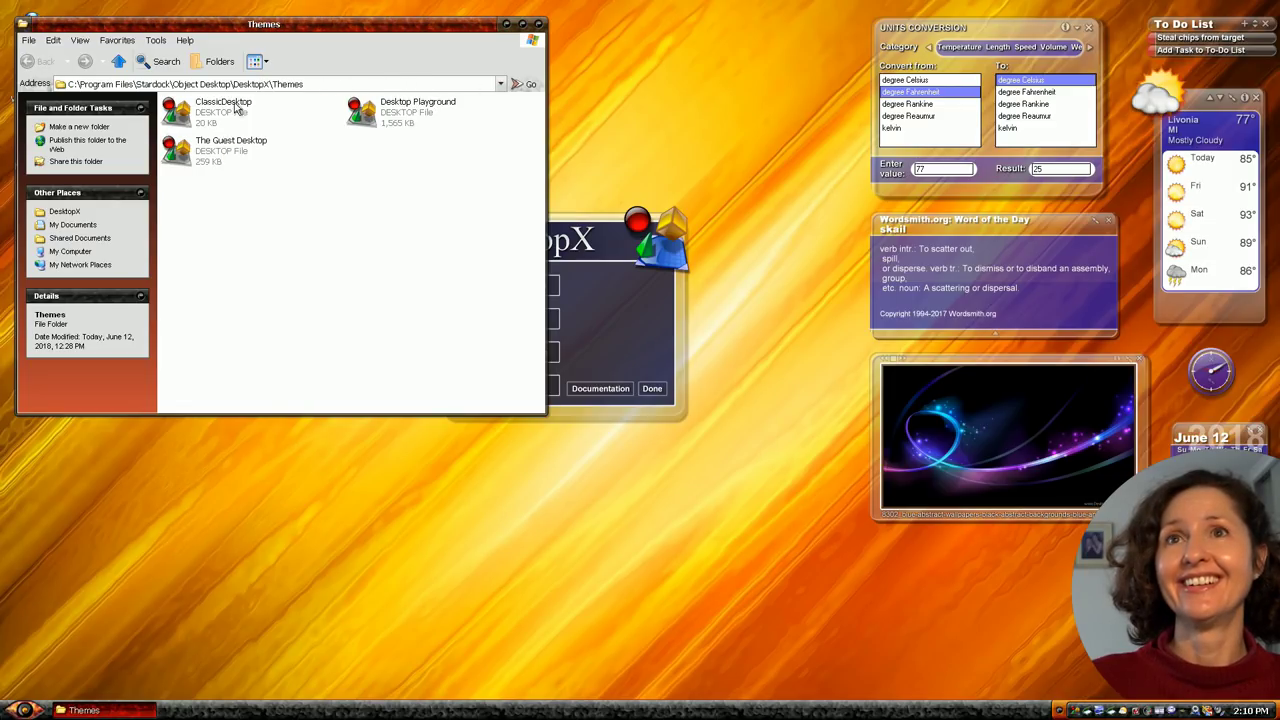
click(538, 24)
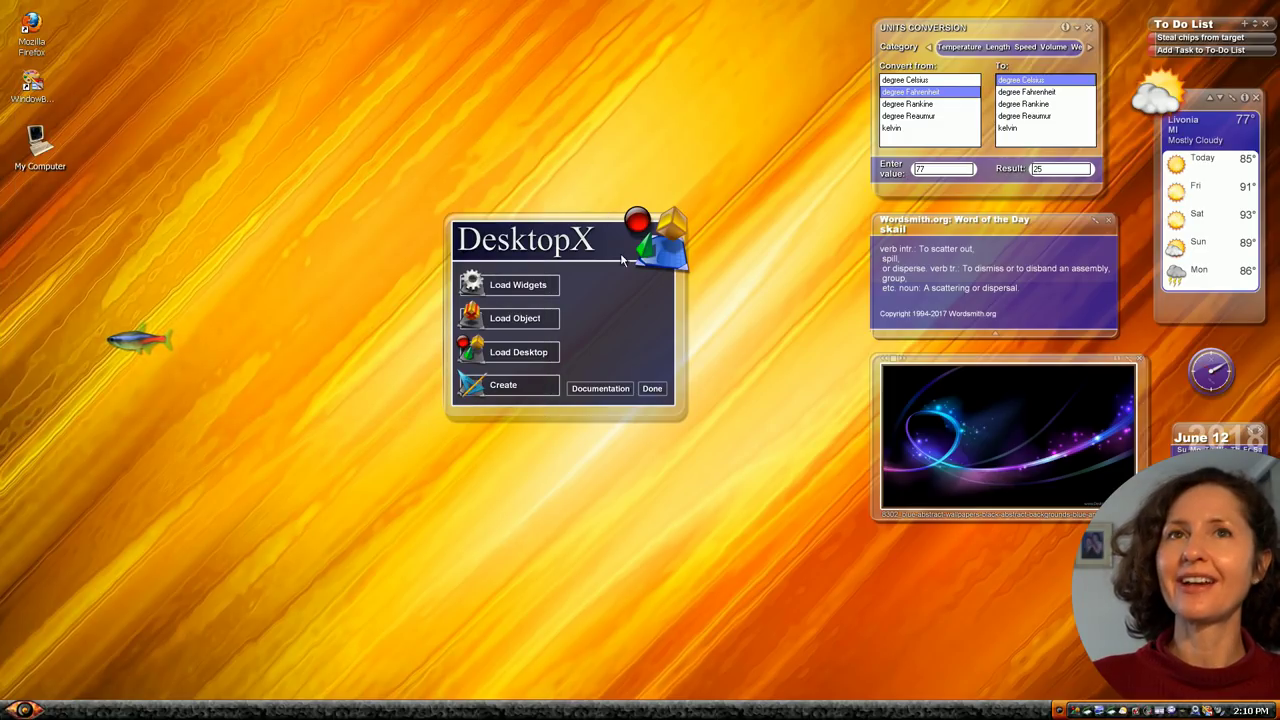
click(518, 352)
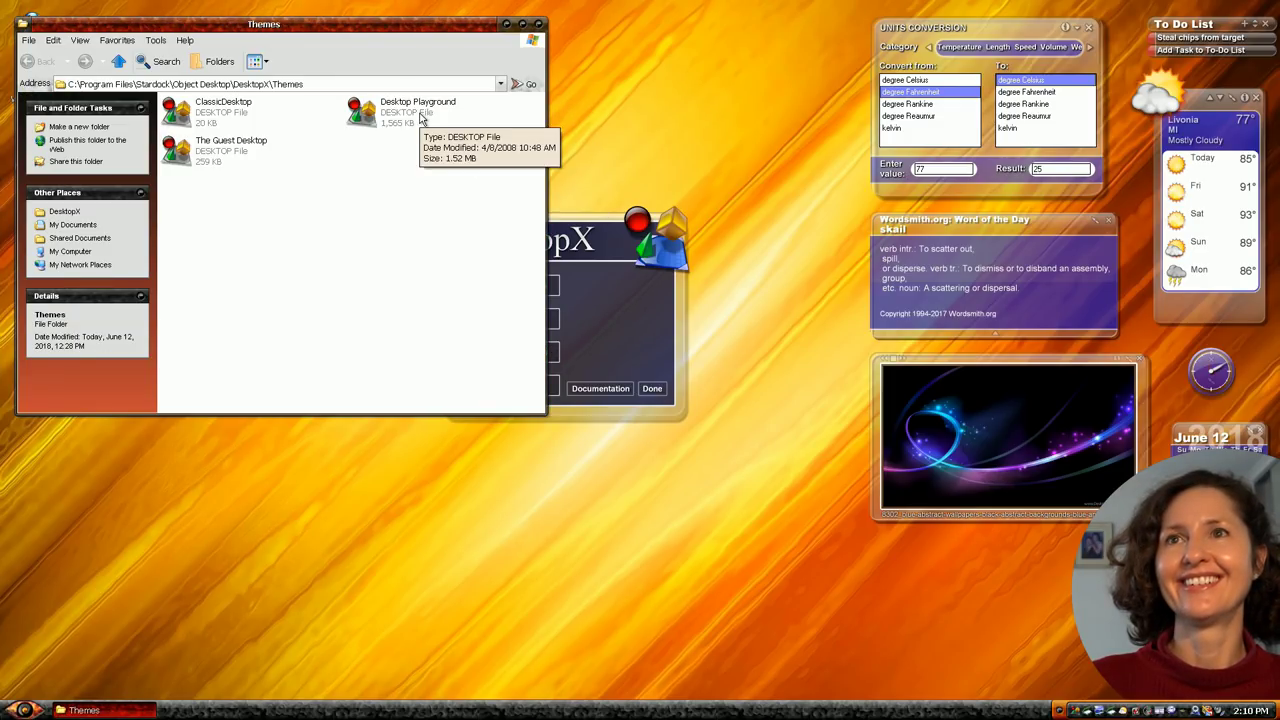
double_click(422, 120)
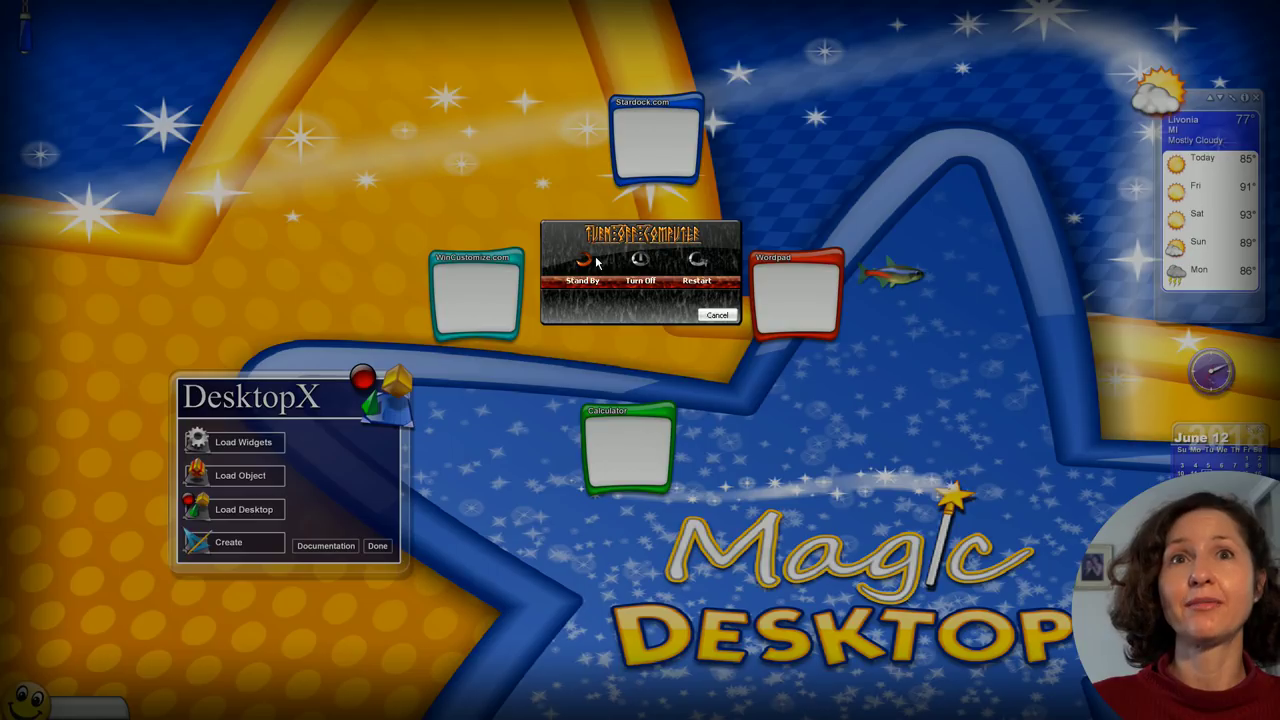
Step: Dismiss the Turn Off Computer prompt and close the weather, calendar and clock widgets
click(716, 315)
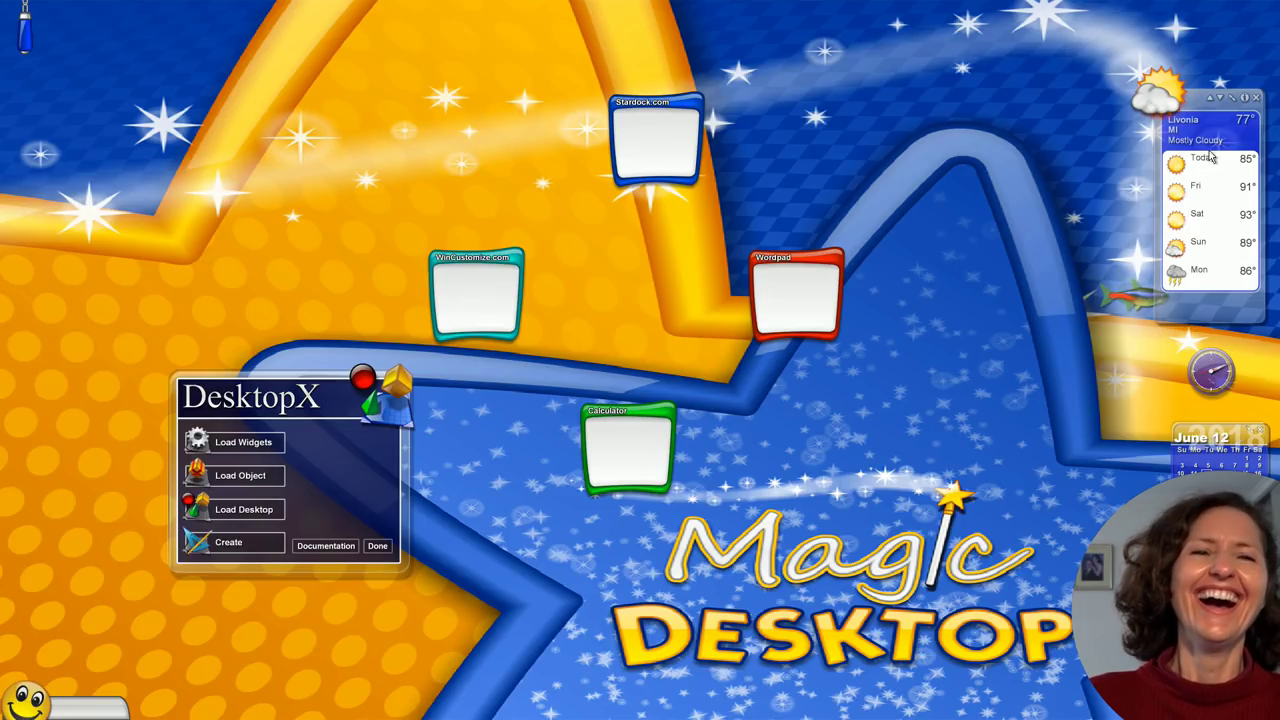
click(1255, 97)
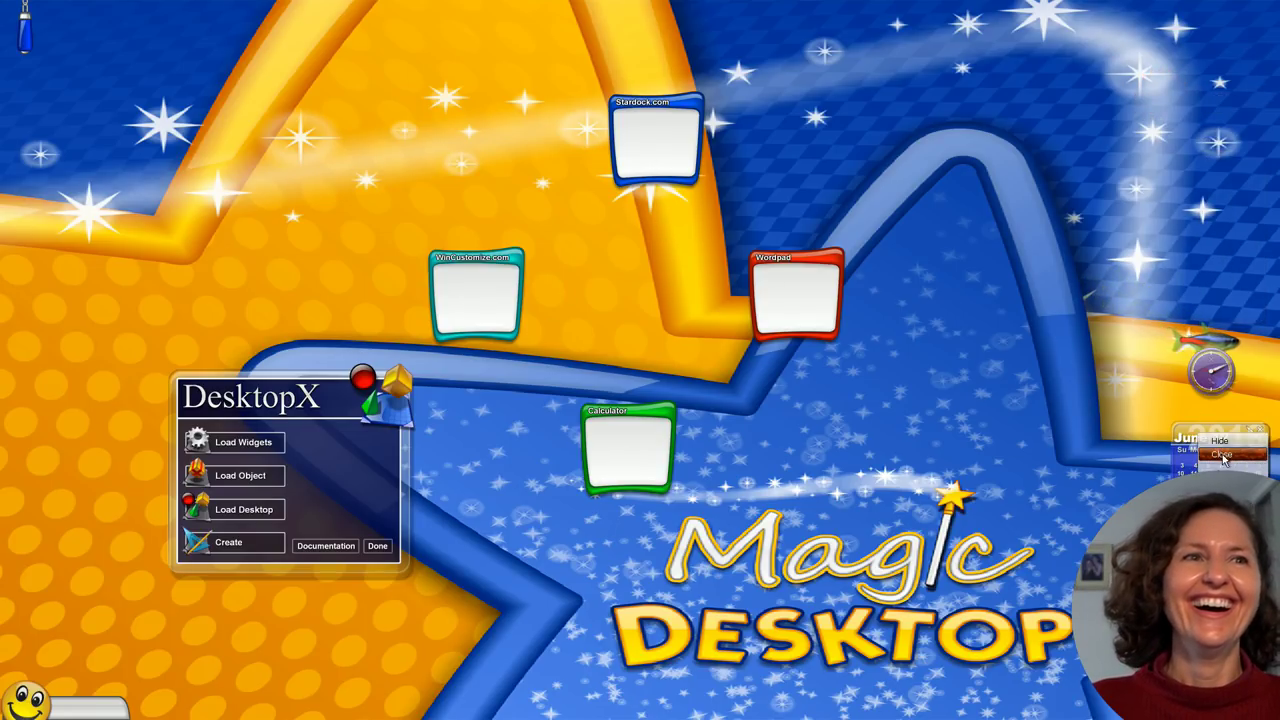
click(1223, 455)
right_click(1215, 370)
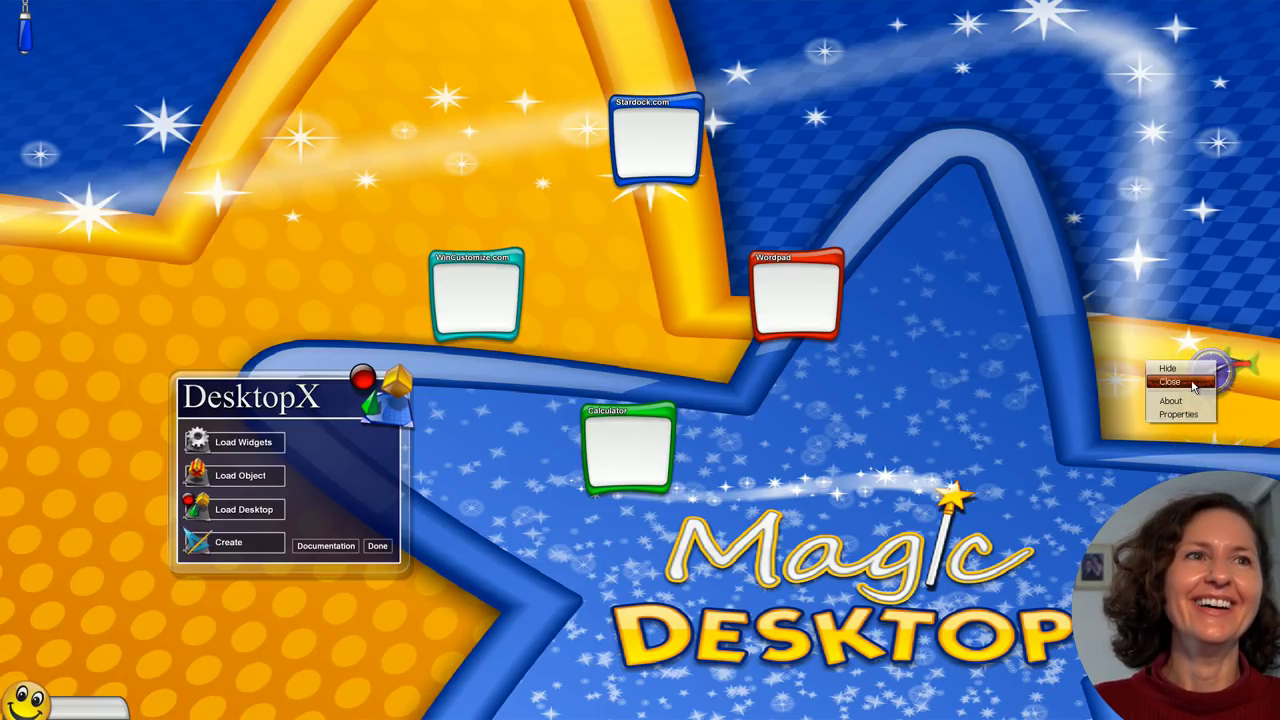
click(1191, 383)
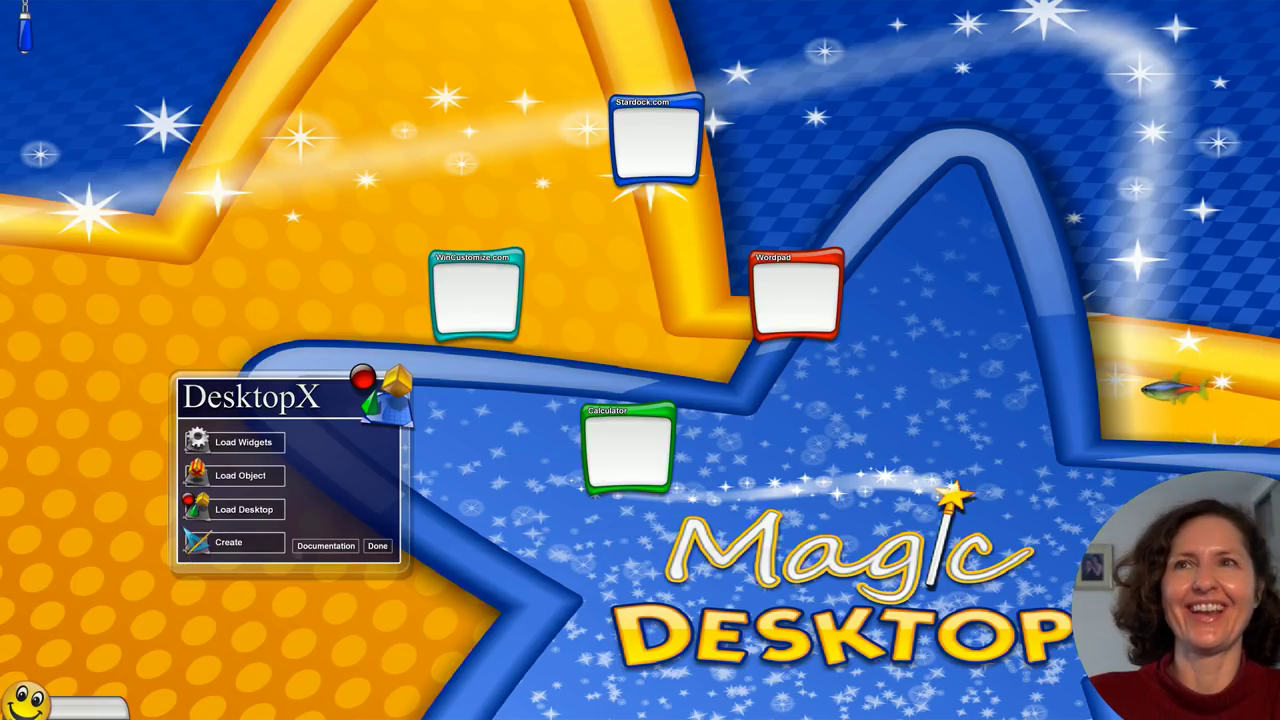
Step: Set Magic Desktop wall mode and Normal gravity, then drop the Stardock.com and WinCustomize.com tiles side by side
click(30, 705)
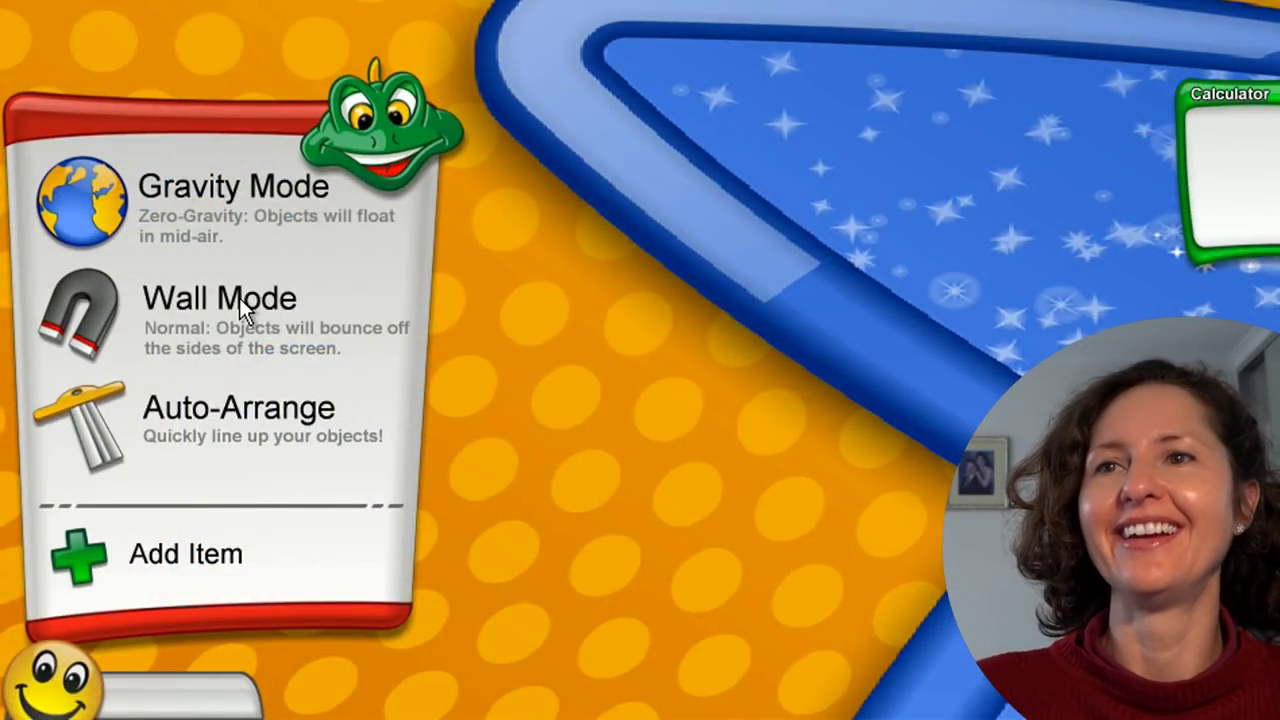
click(70, 322)
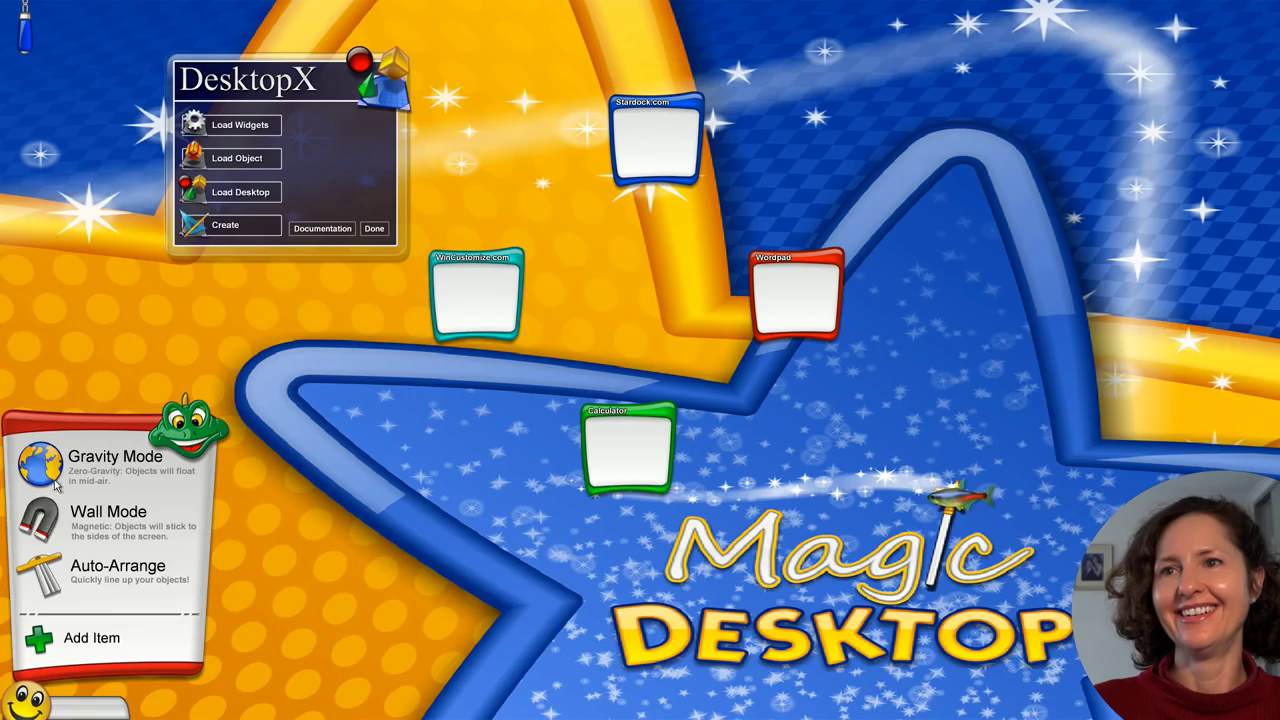
click(52, 467)
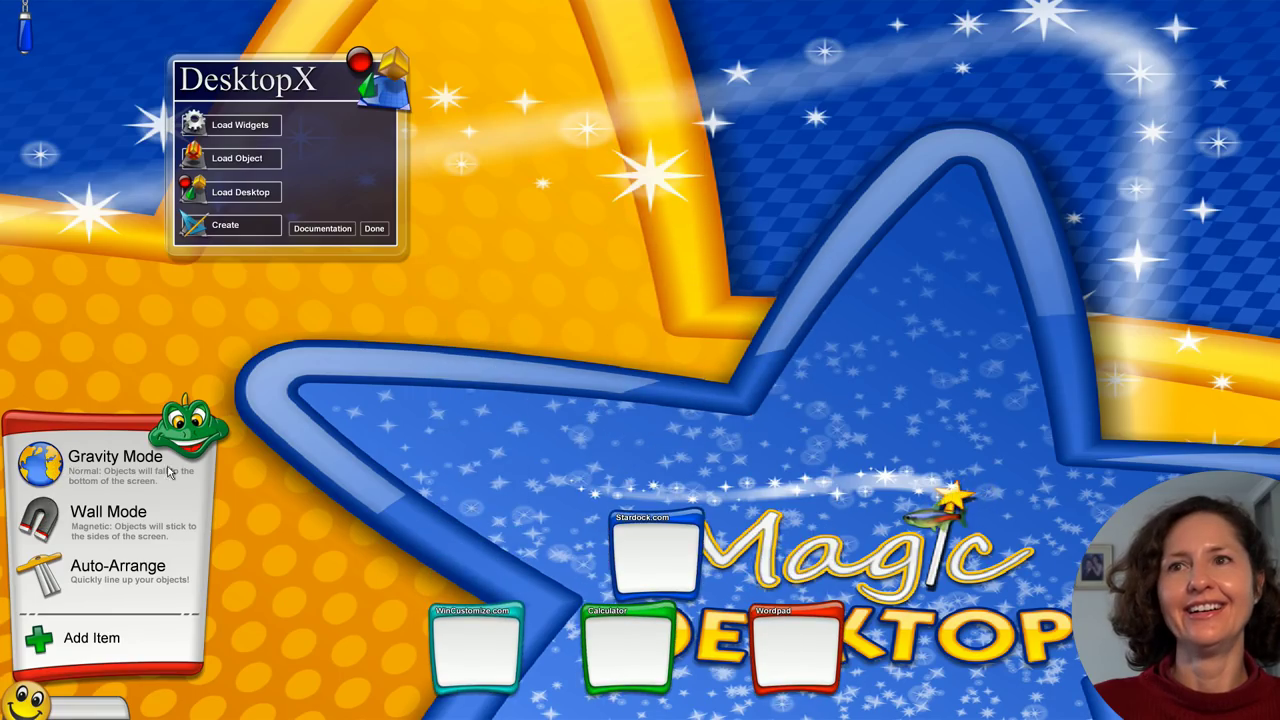
drag(657, 515, 586, 262)
drag(498, 612, 455, 268)
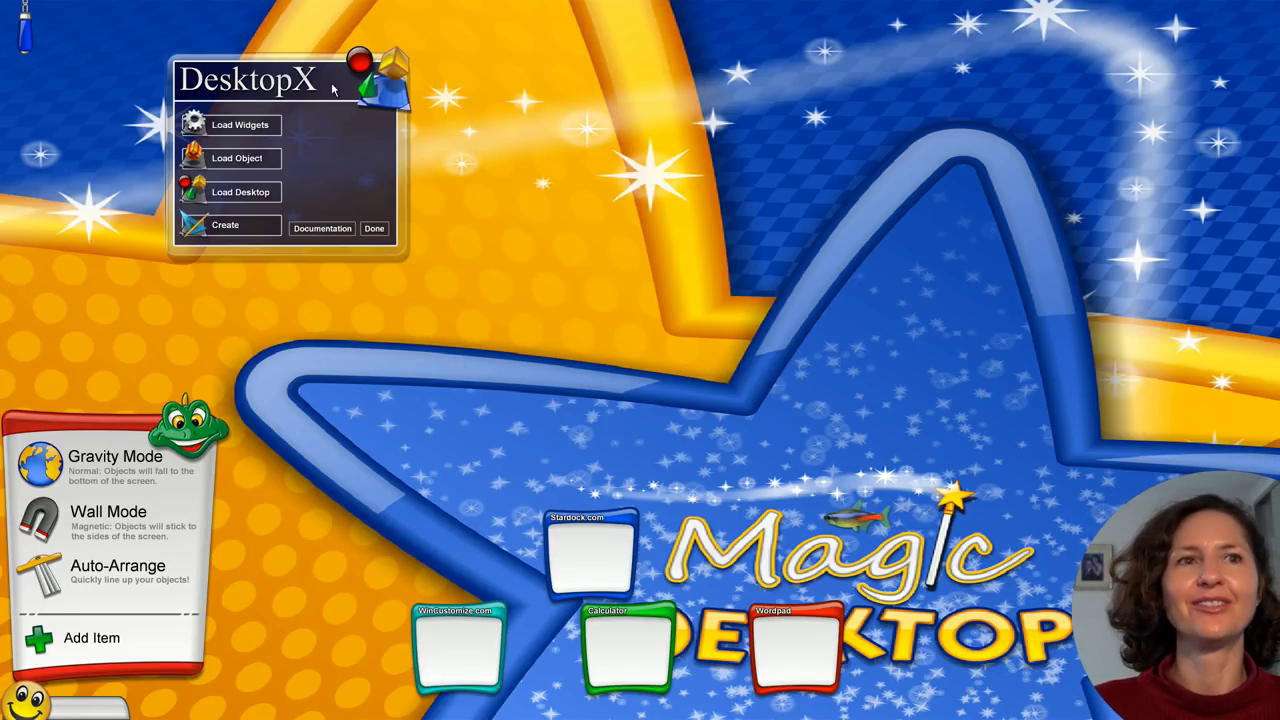
drag(328, 84, 507, 168)
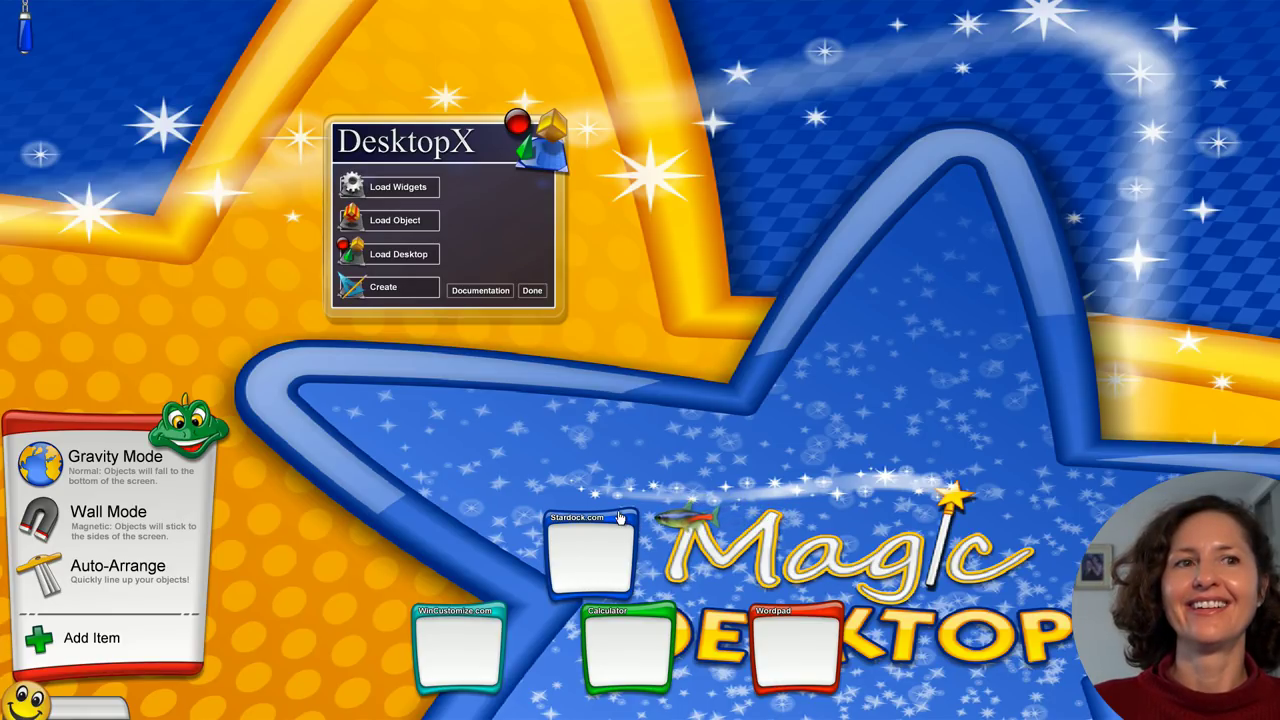
drag(620, 517, 548, 515)
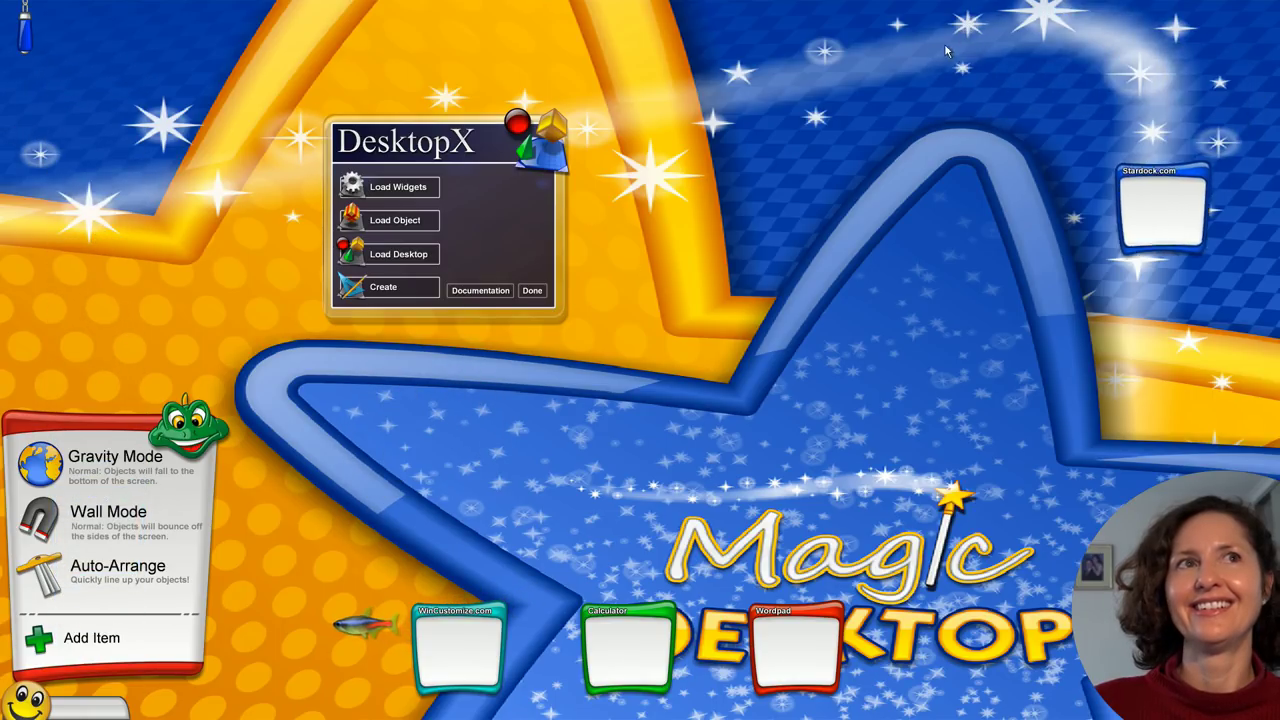
Step: Load ClassicDesktop without saving the current layout and dismiss the desktop information
click(398, 254)
double_click(220, 110)
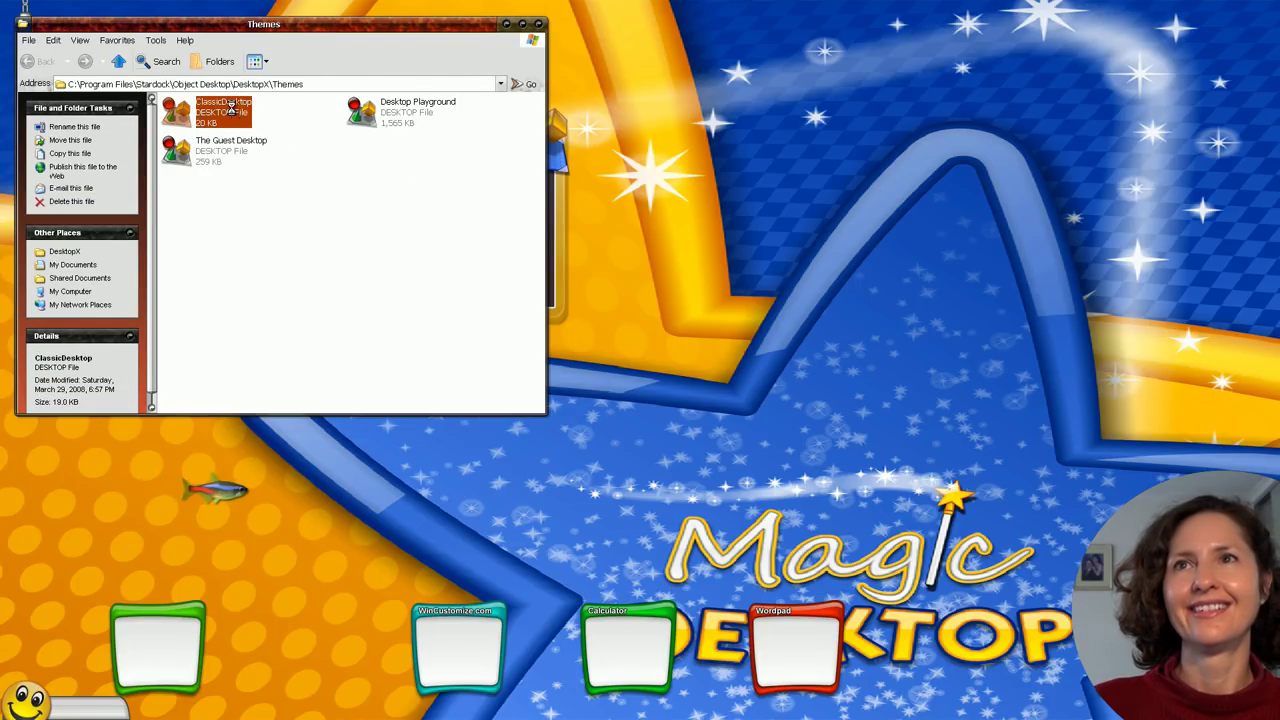
click(650, 402)
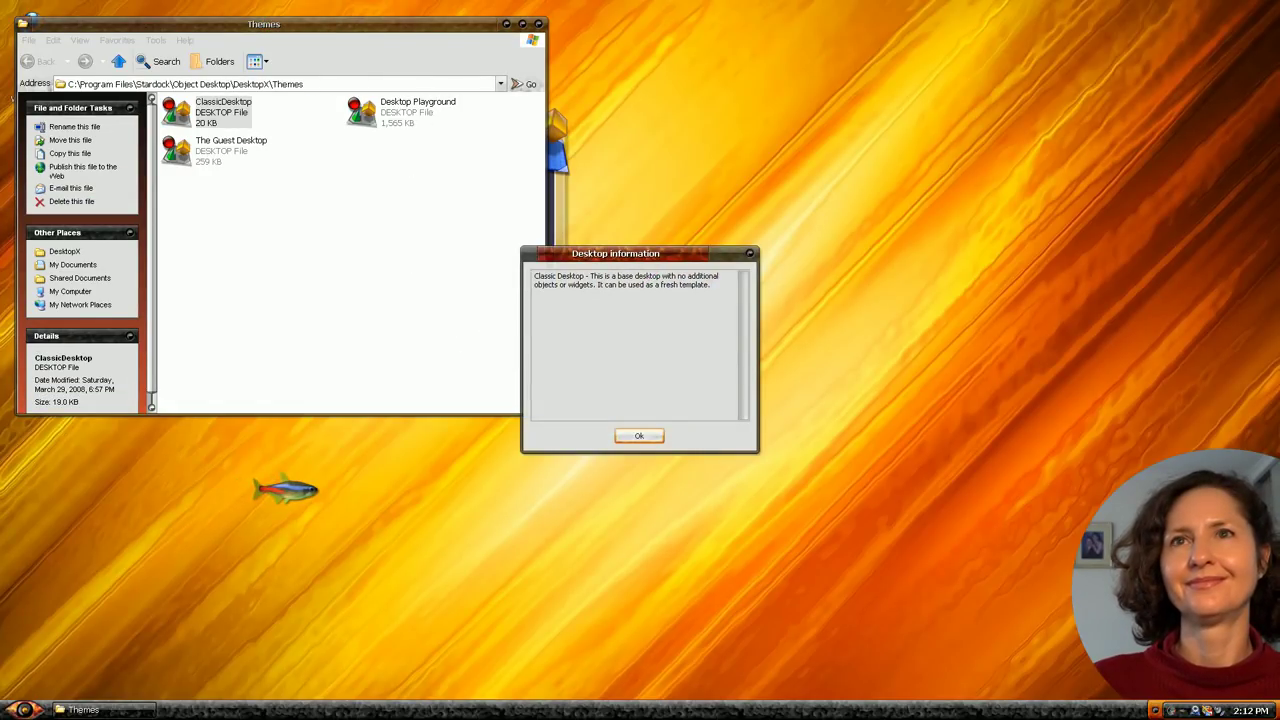
click(641, 436)
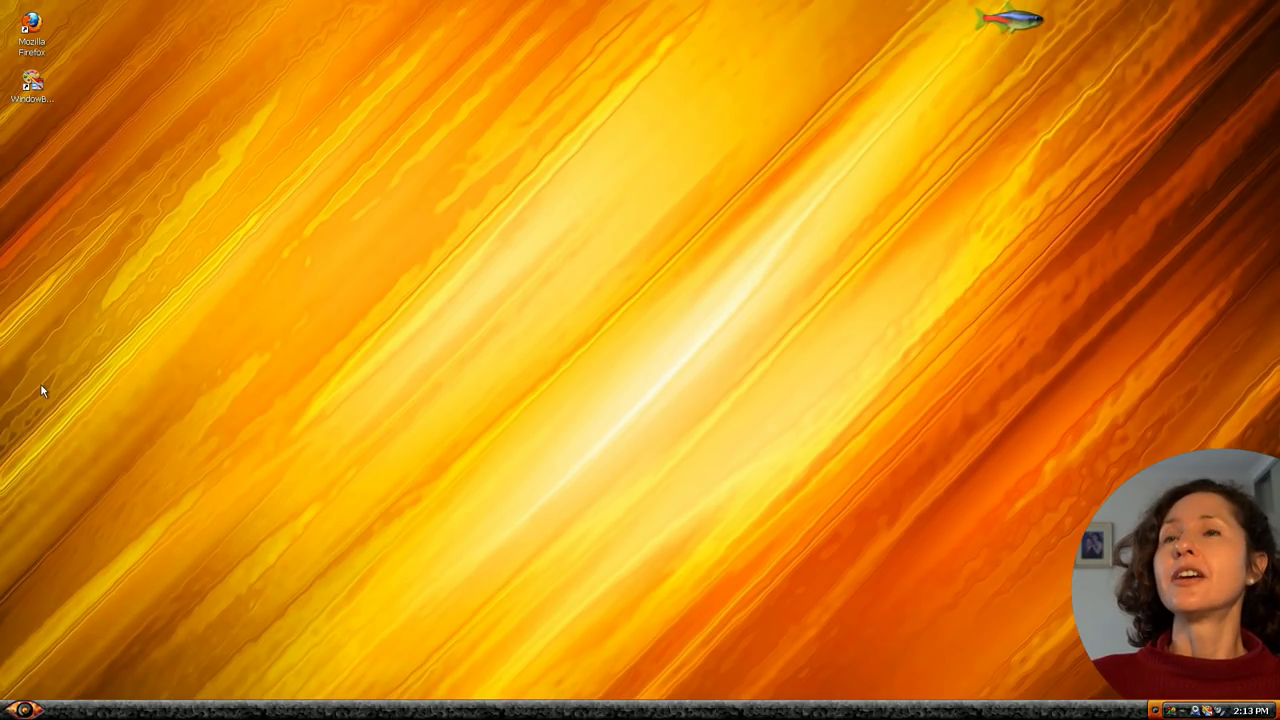
Step: View Leopard_Desktop.png in Picture and Fax Viewer, close Software Installers, and shrink and reposition the viewer
click(18, 706)
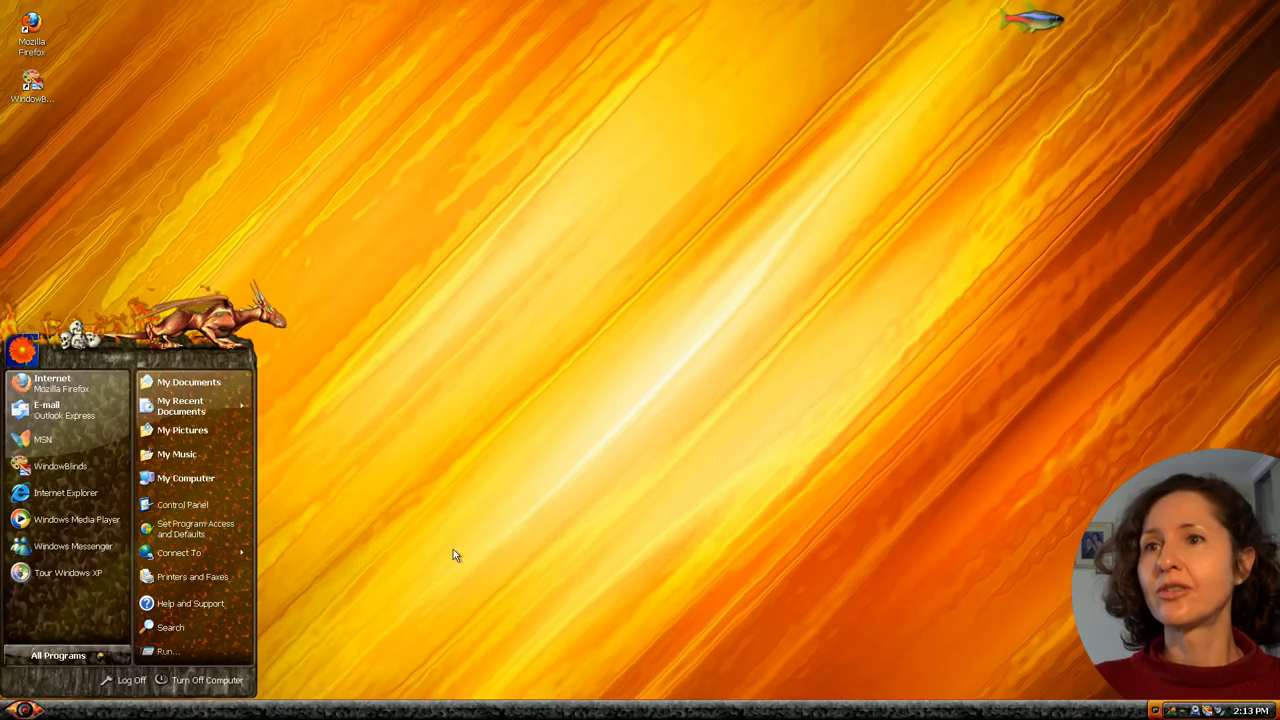
click(503, 537)
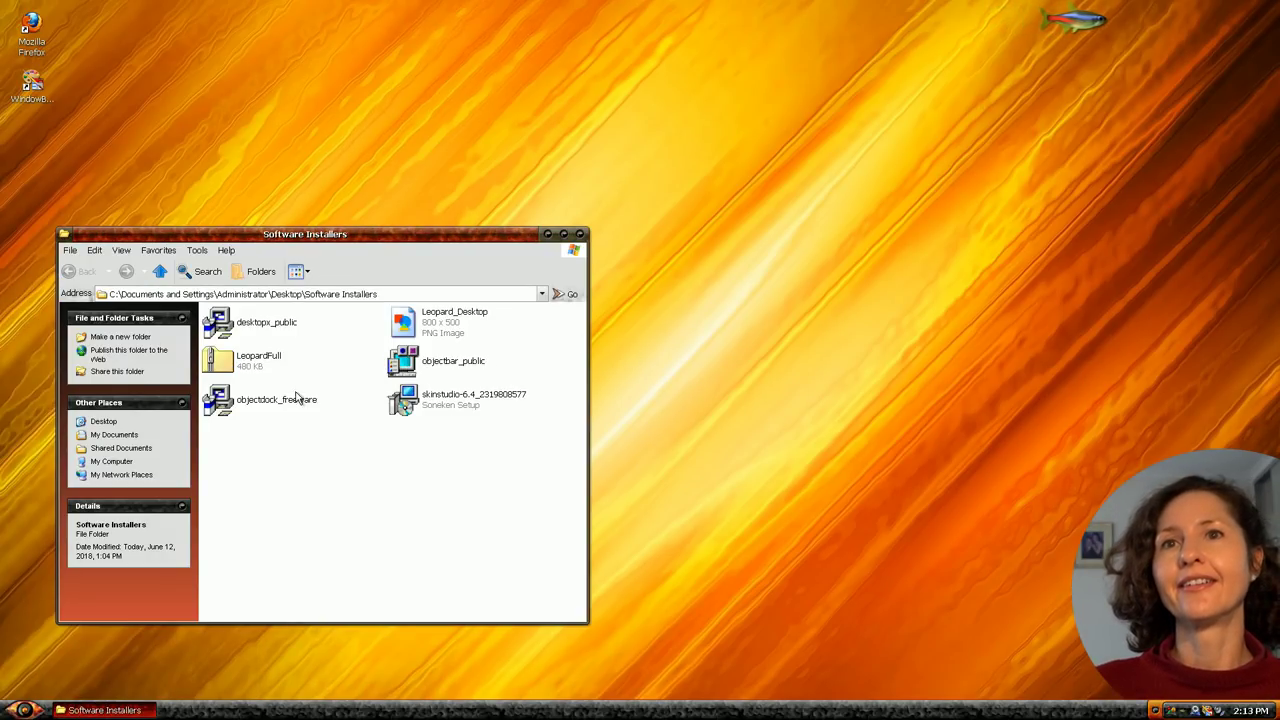
double_click(436, 318)
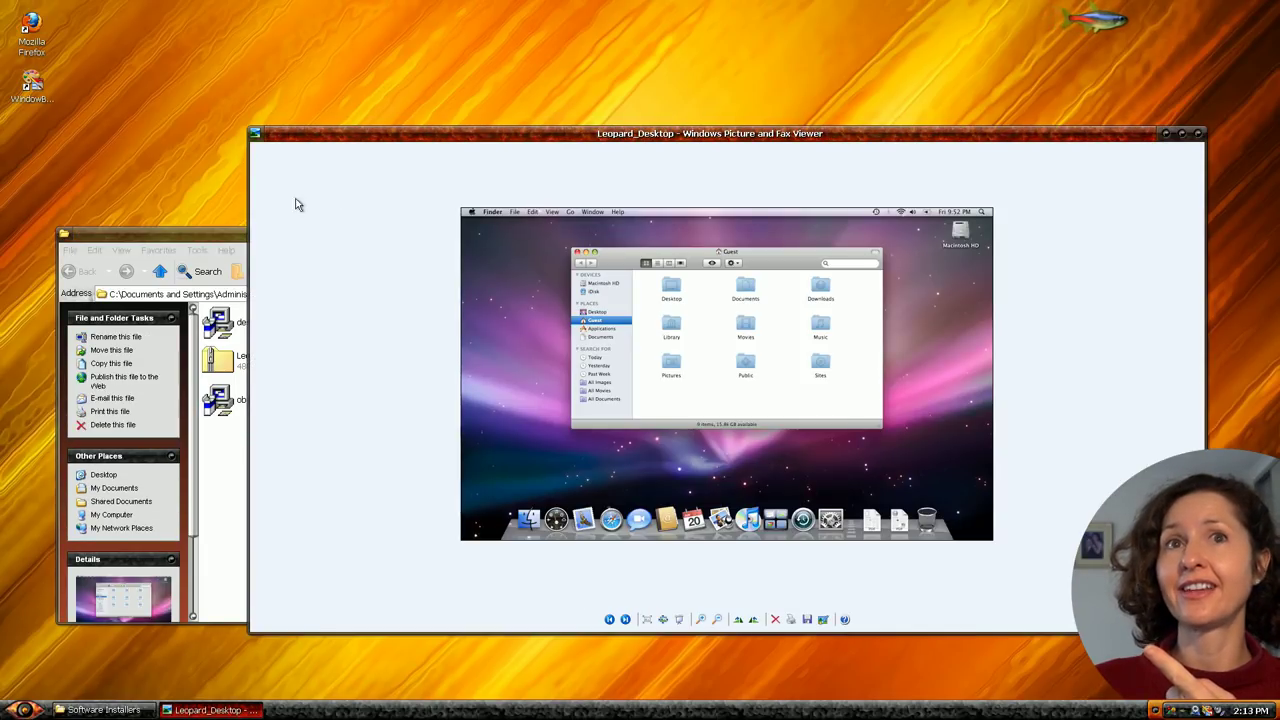
click(150, 234)
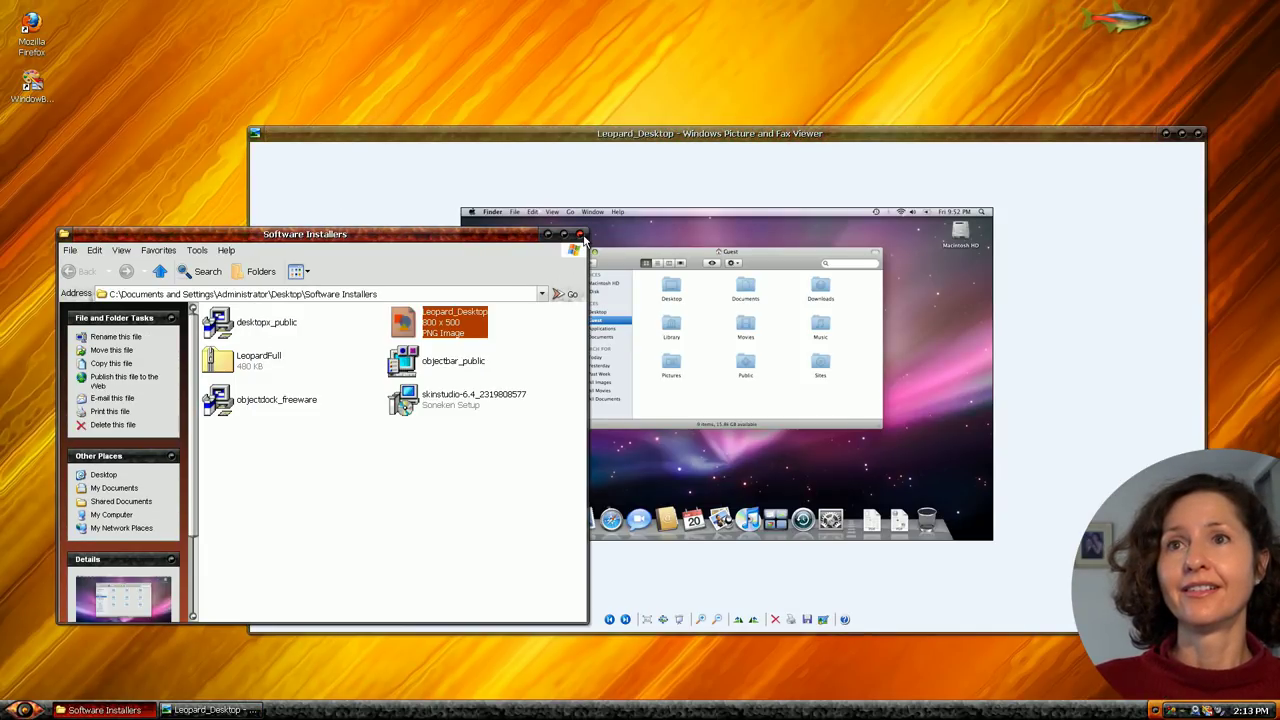
click(580, 234)
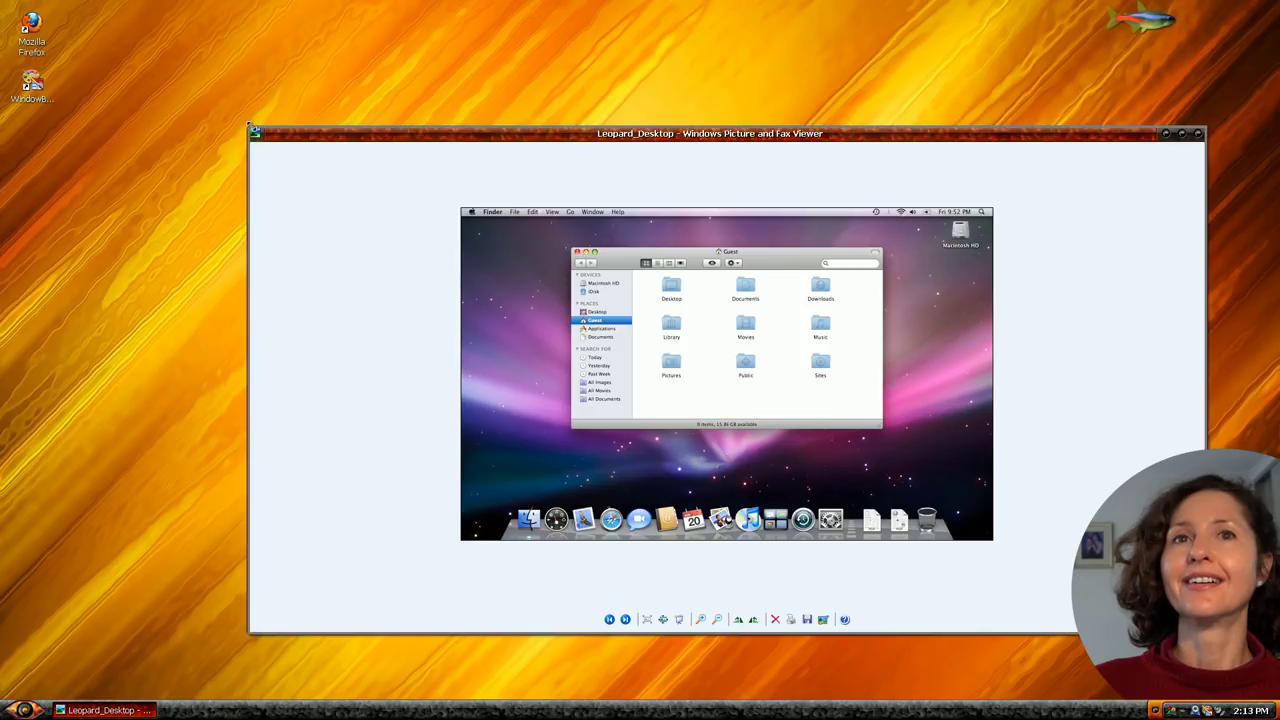
drag(250, 128, 552, 250)
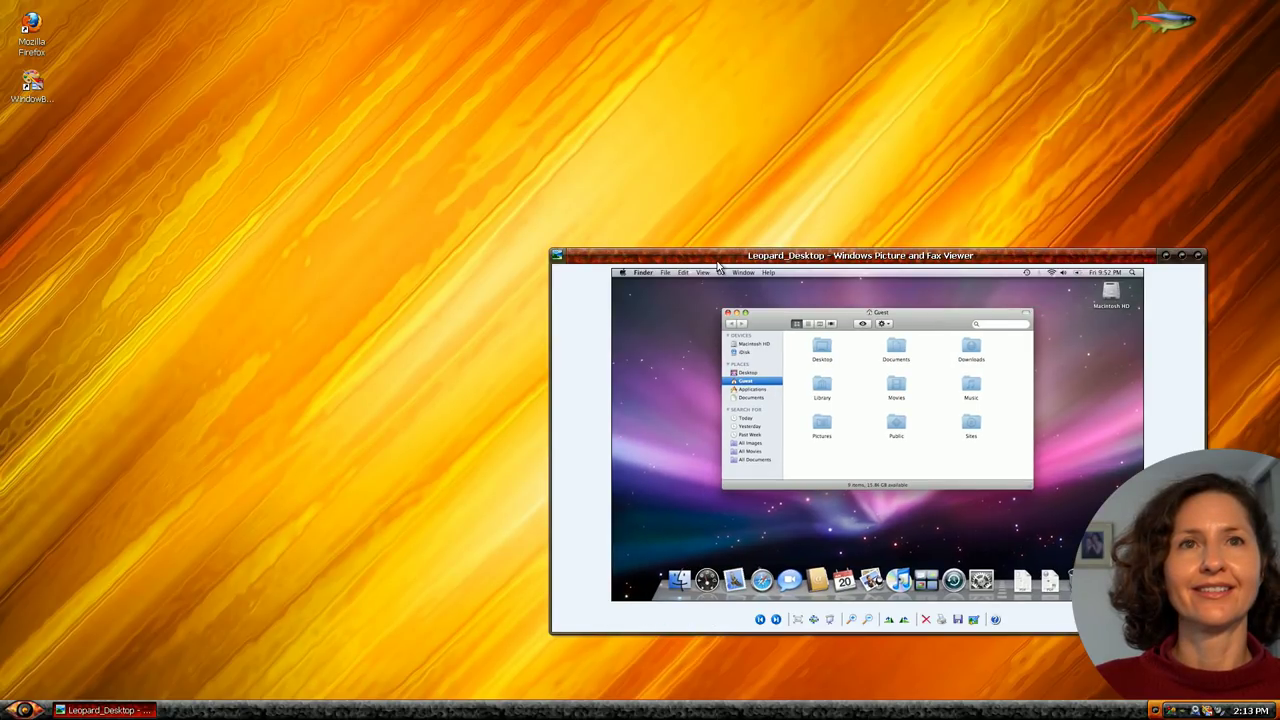
drag(713, 256, 628, 88)
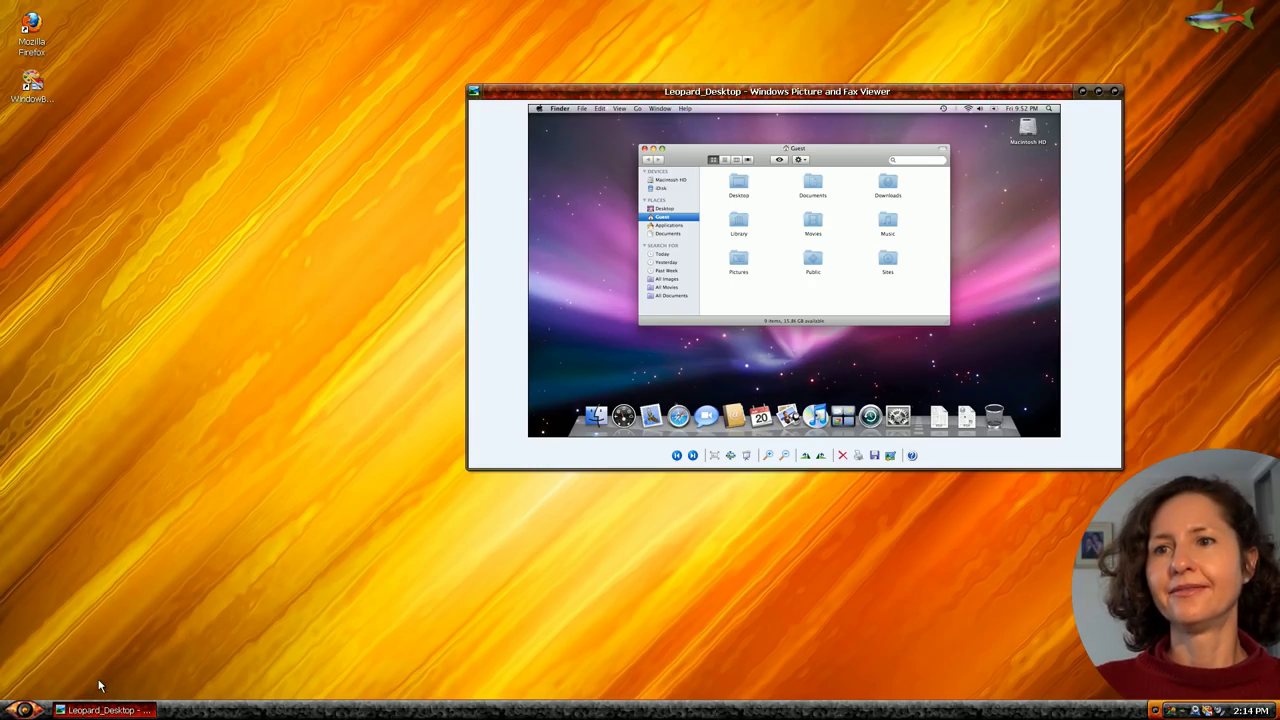
Step: Launch WindowBlinds from the Start menu, then preview and apply the Leo skin
click(30, 709)
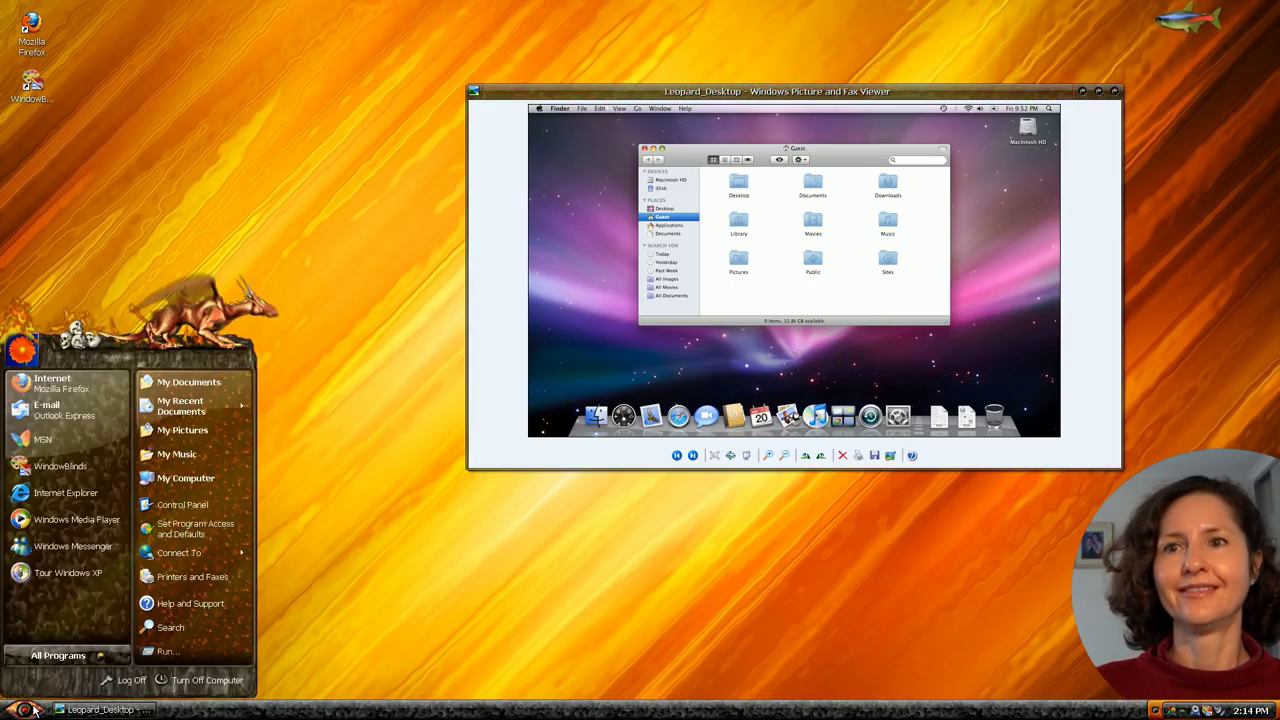
click(60, 466)
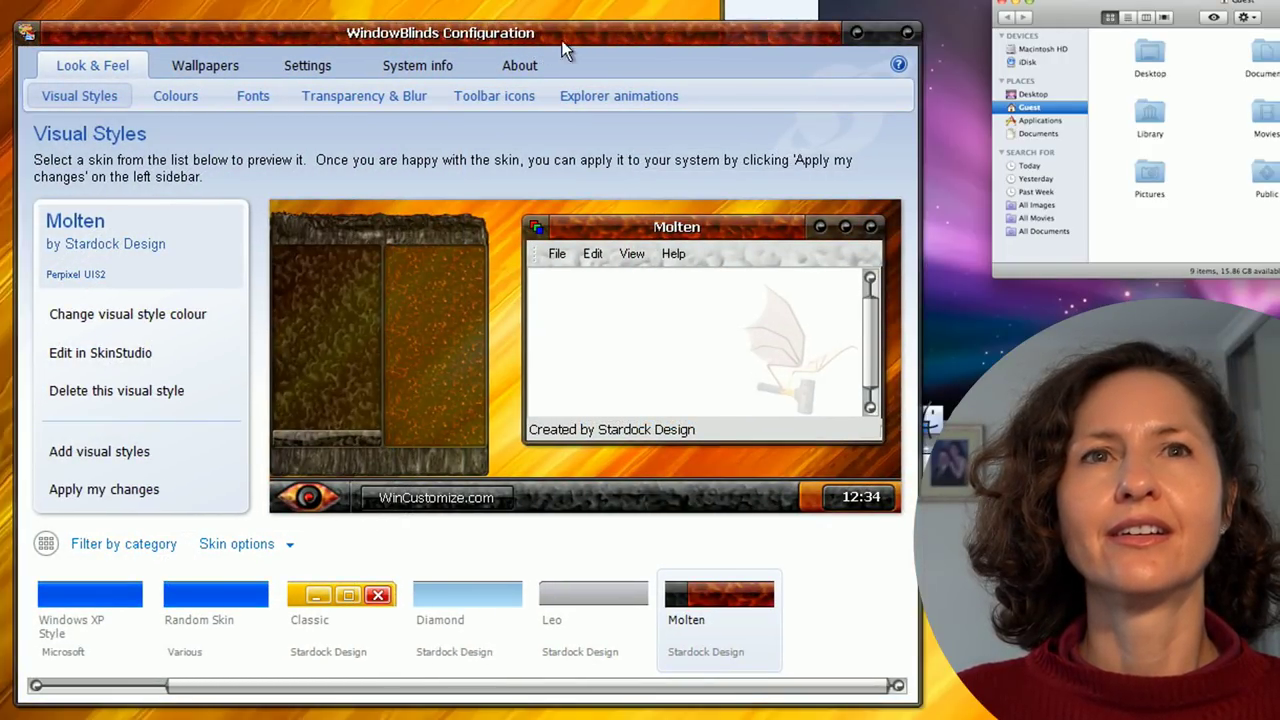
click(551, 607)
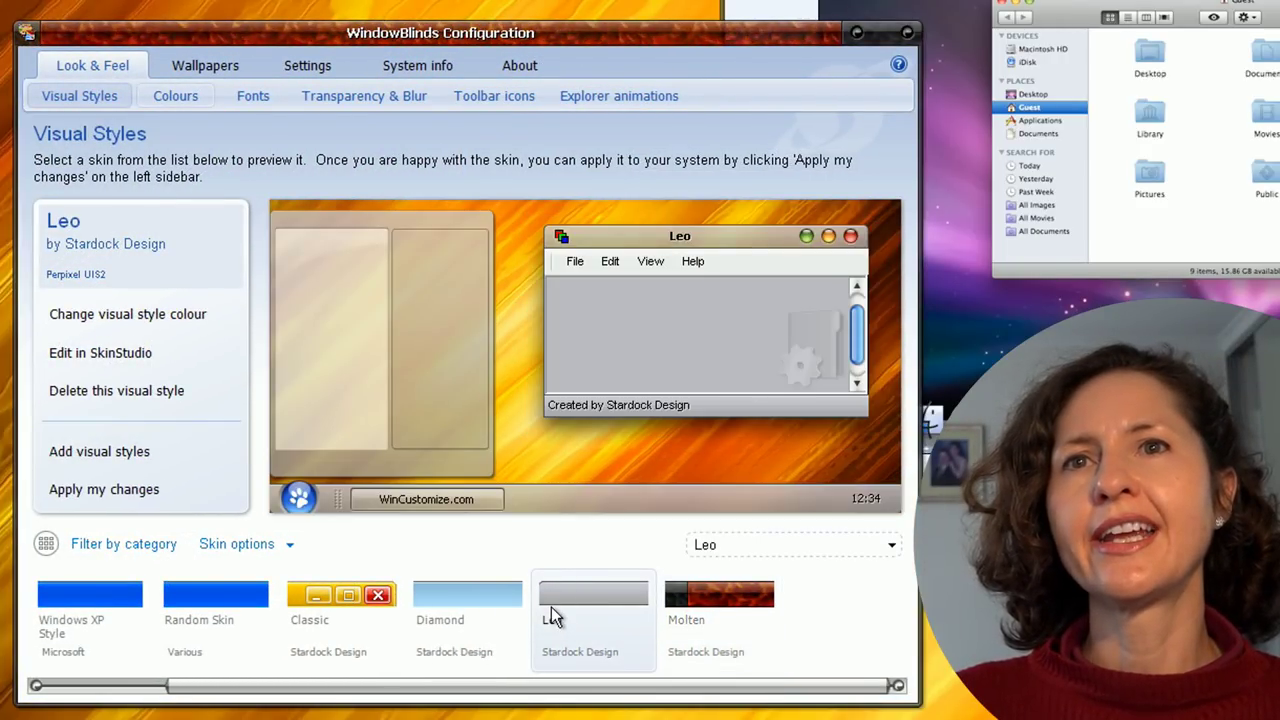
click(150, 492)
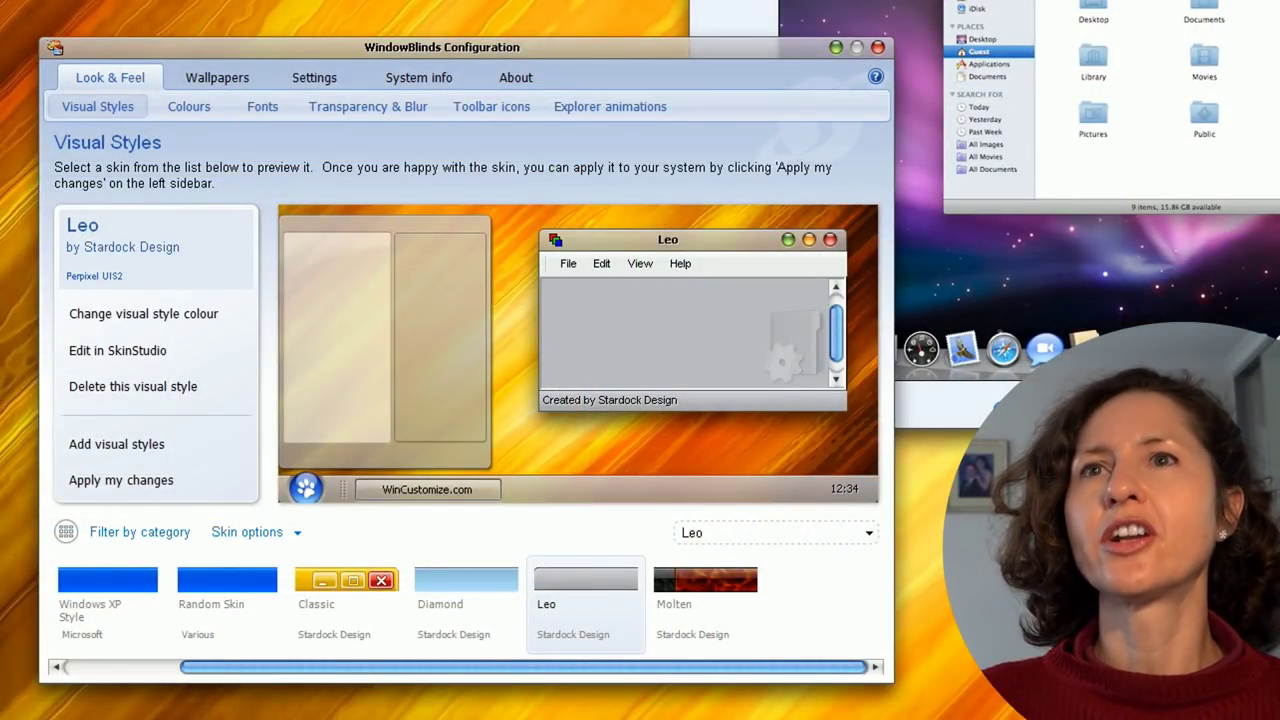
Step: Set the taskbar and window frames to fully opaque under Transparency & Blur
click(390, 106)
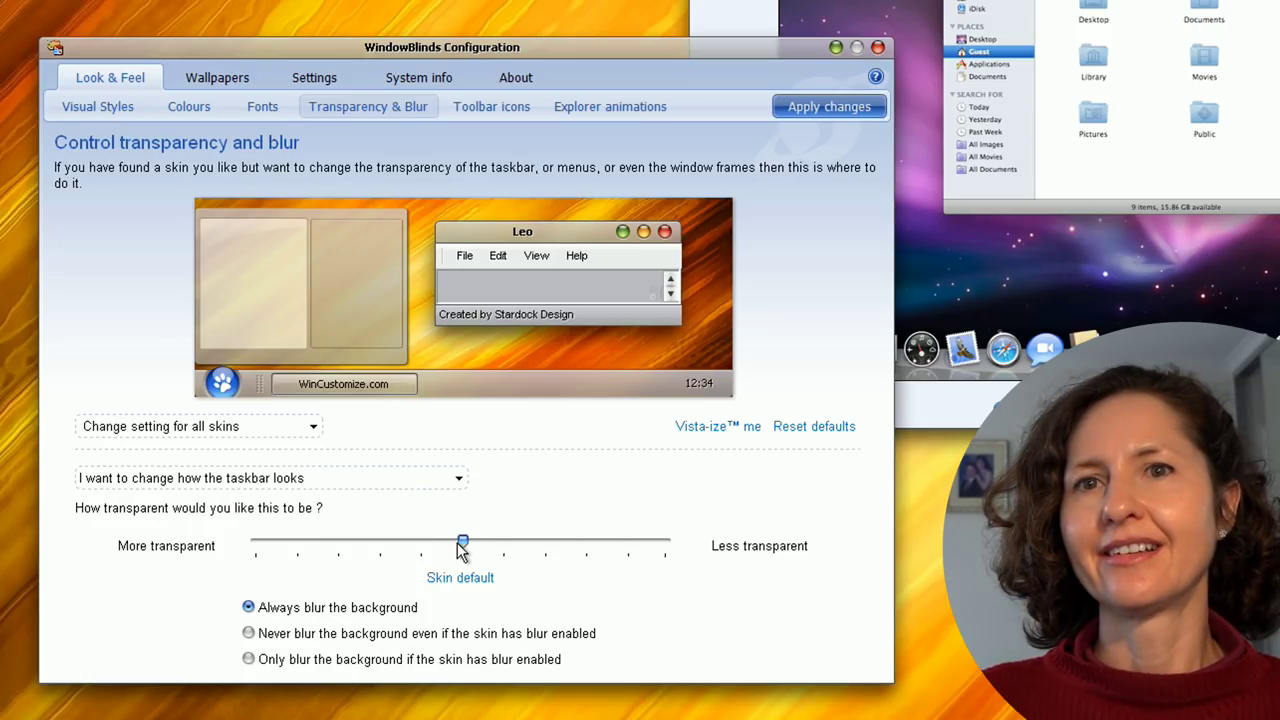
drag(462, 548, 682, 550)
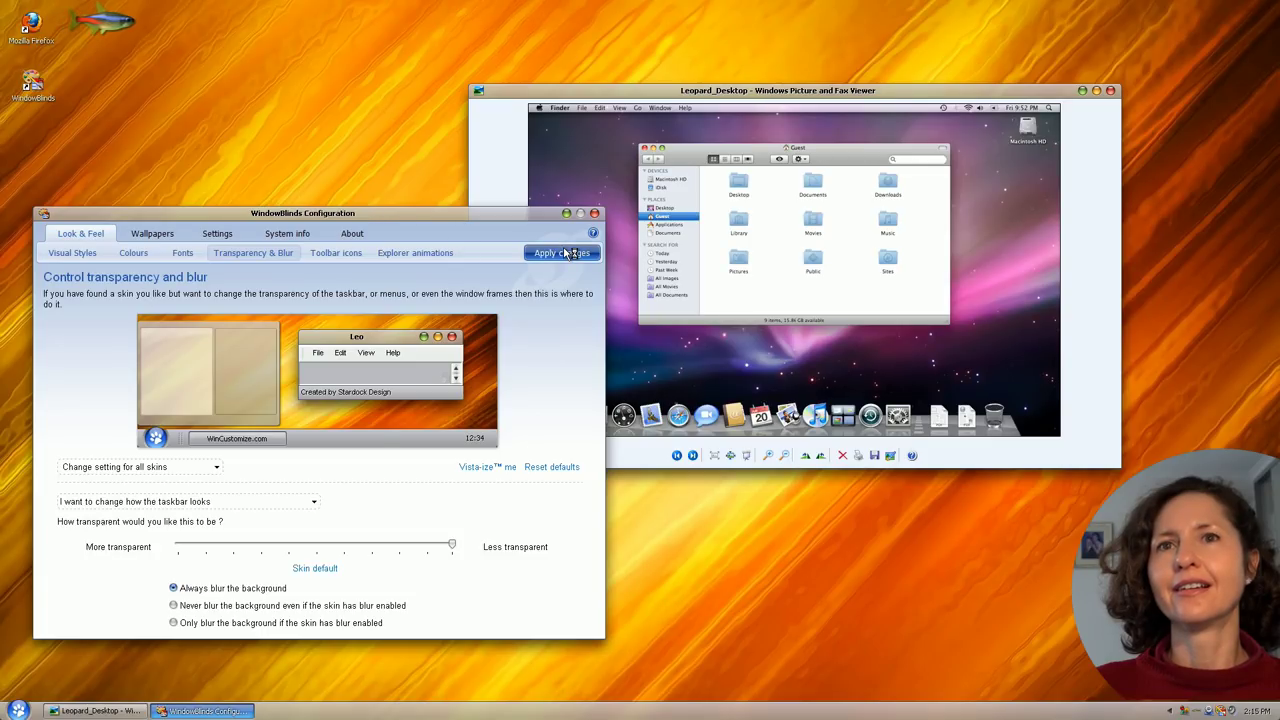
click(566, 253)
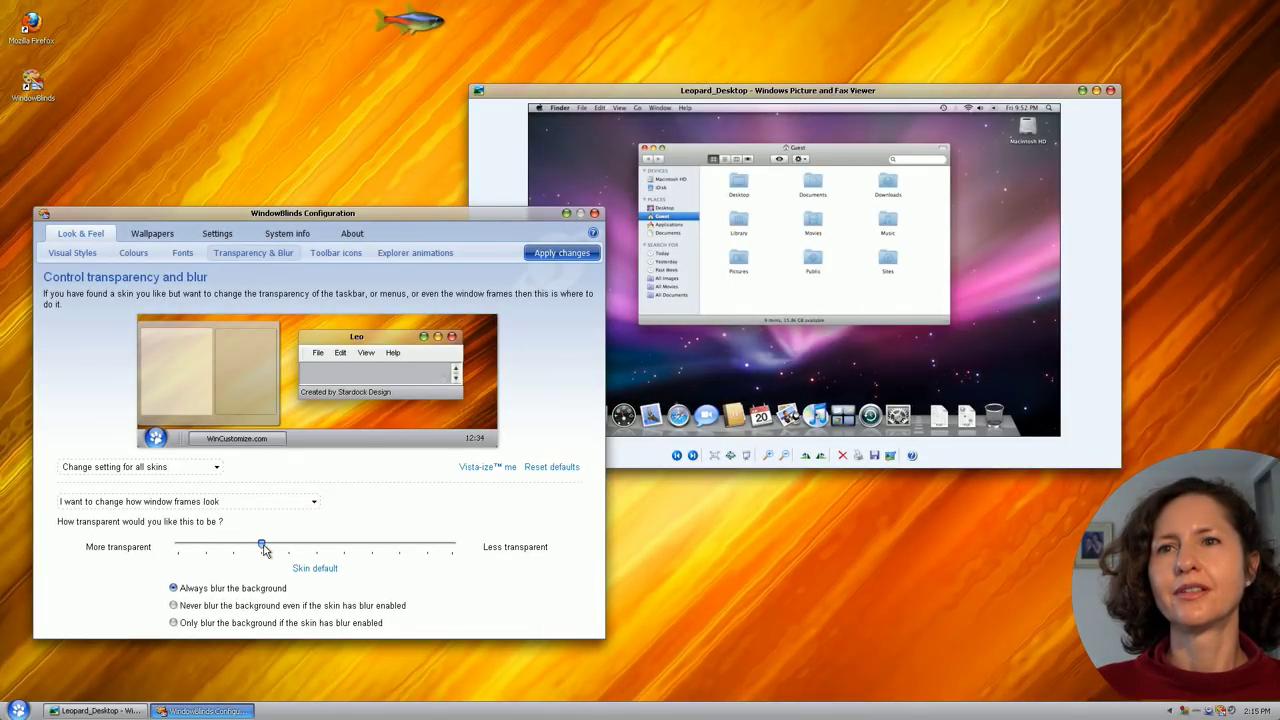
drag(264, 550, 452, 547)
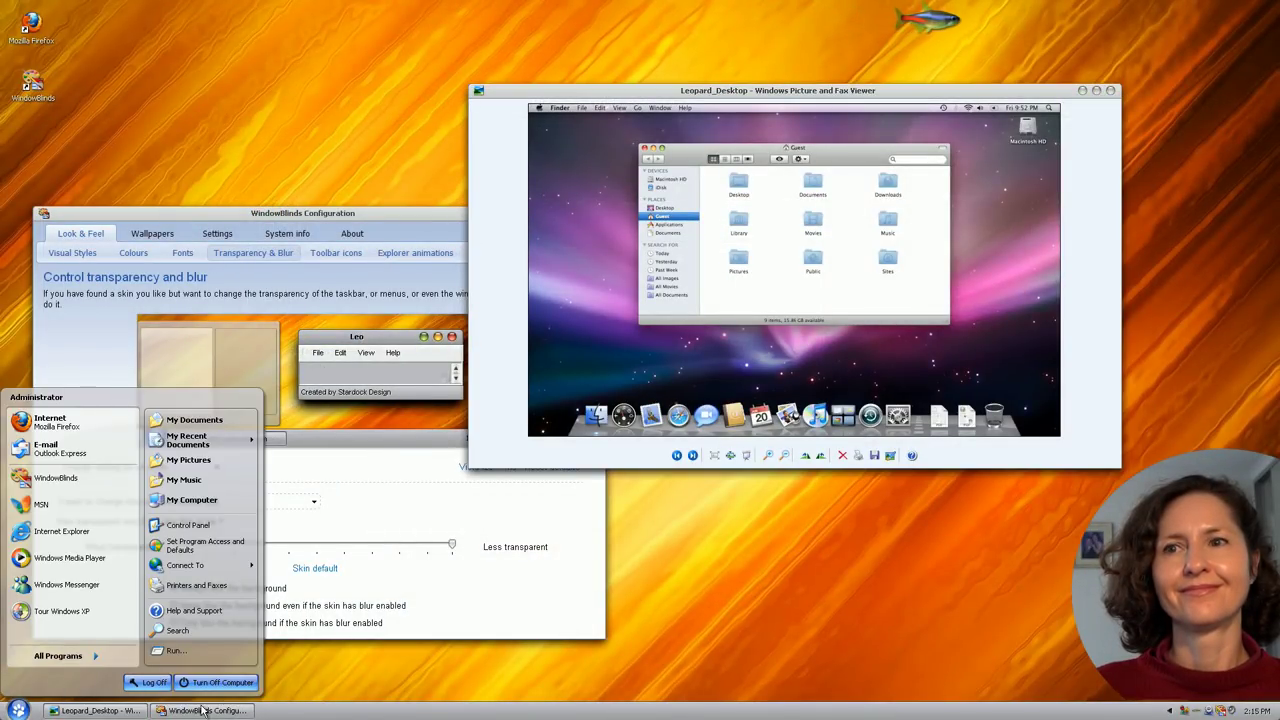
click(657, 86)
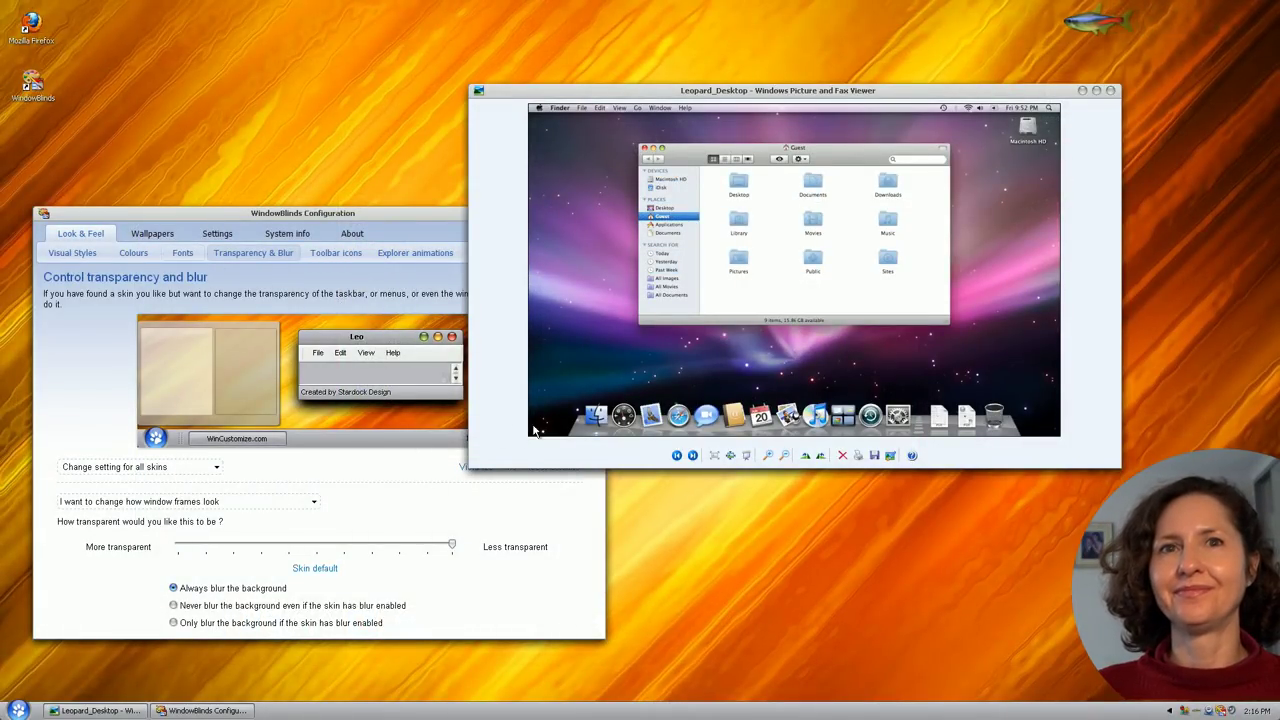
click(152, 235)
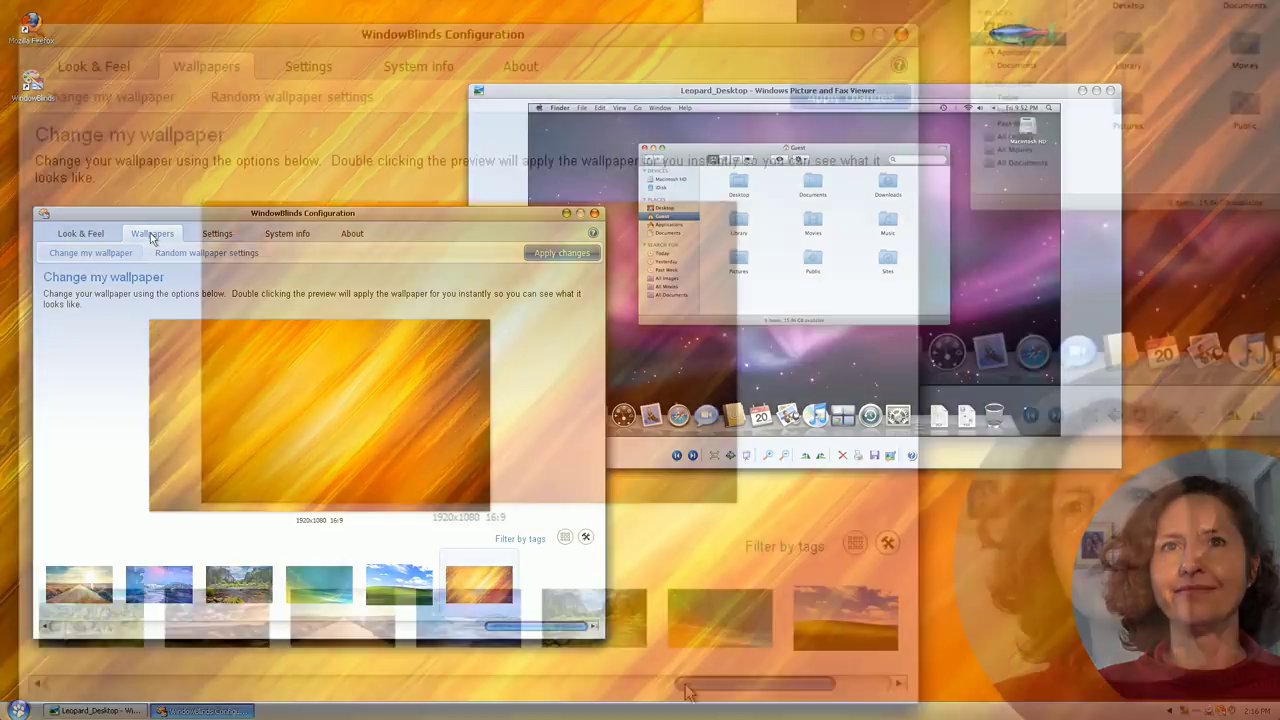
drag(686, 690, 540, 686)
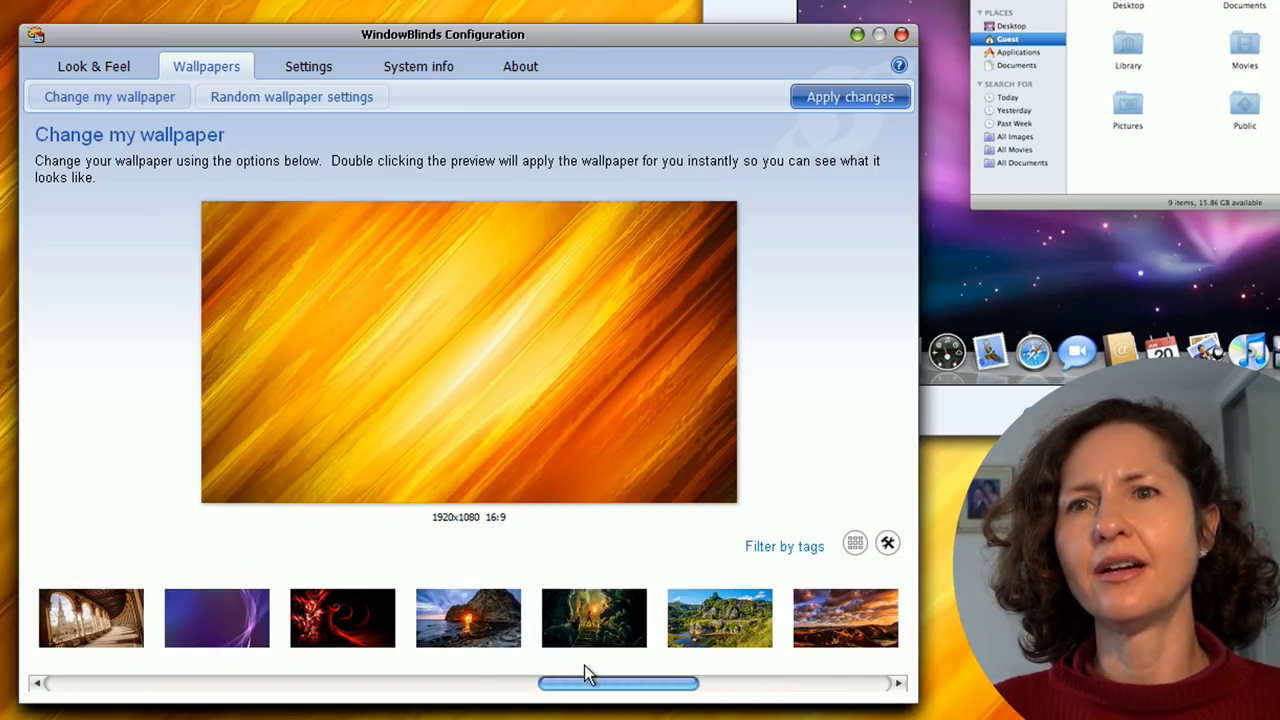
drag(591, 680, 447, 690)
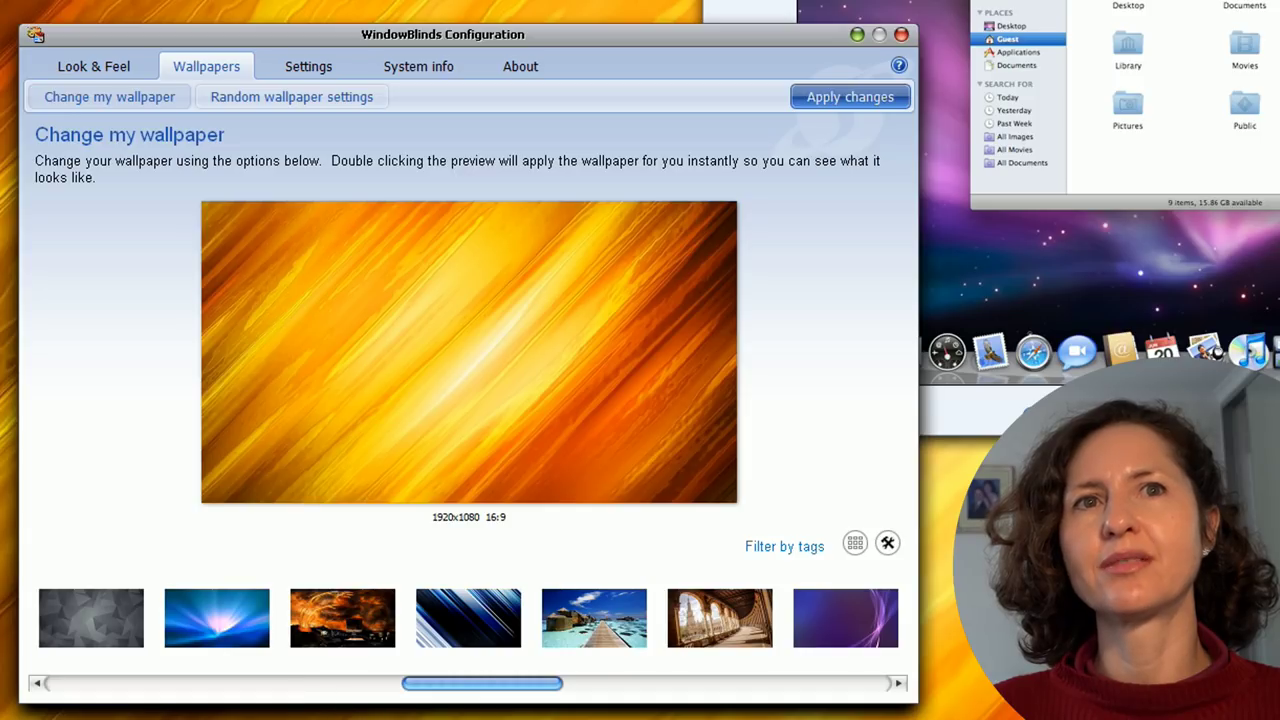
drag(437, 690, 371, 700)
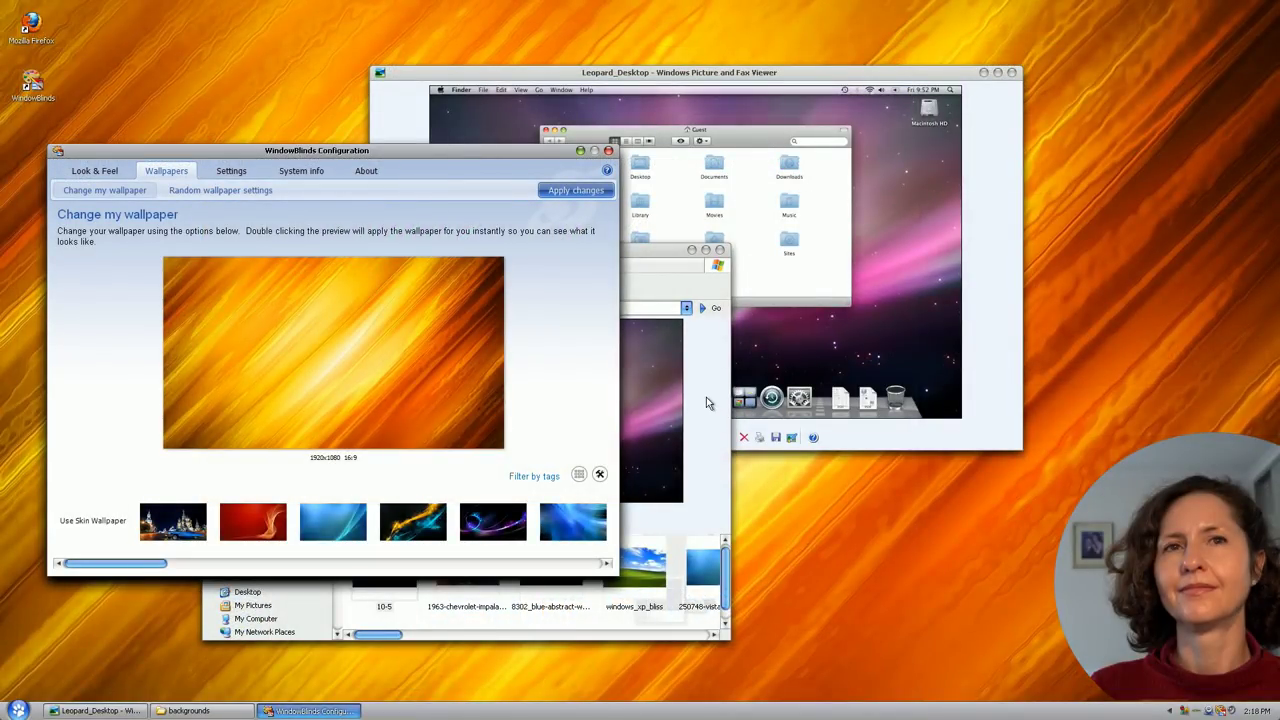
Step: Set the pink-and-purple 10-5 space image as the desktop background
click(704, 396)
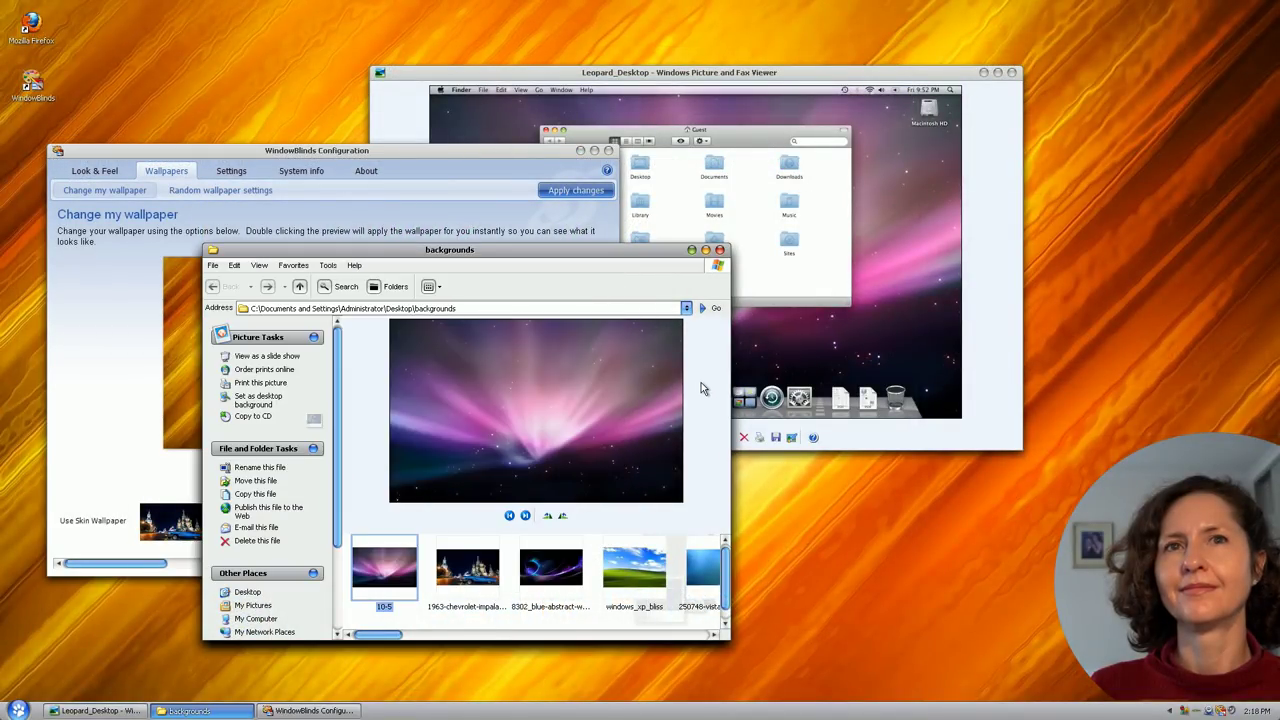
right_click(392, 566)
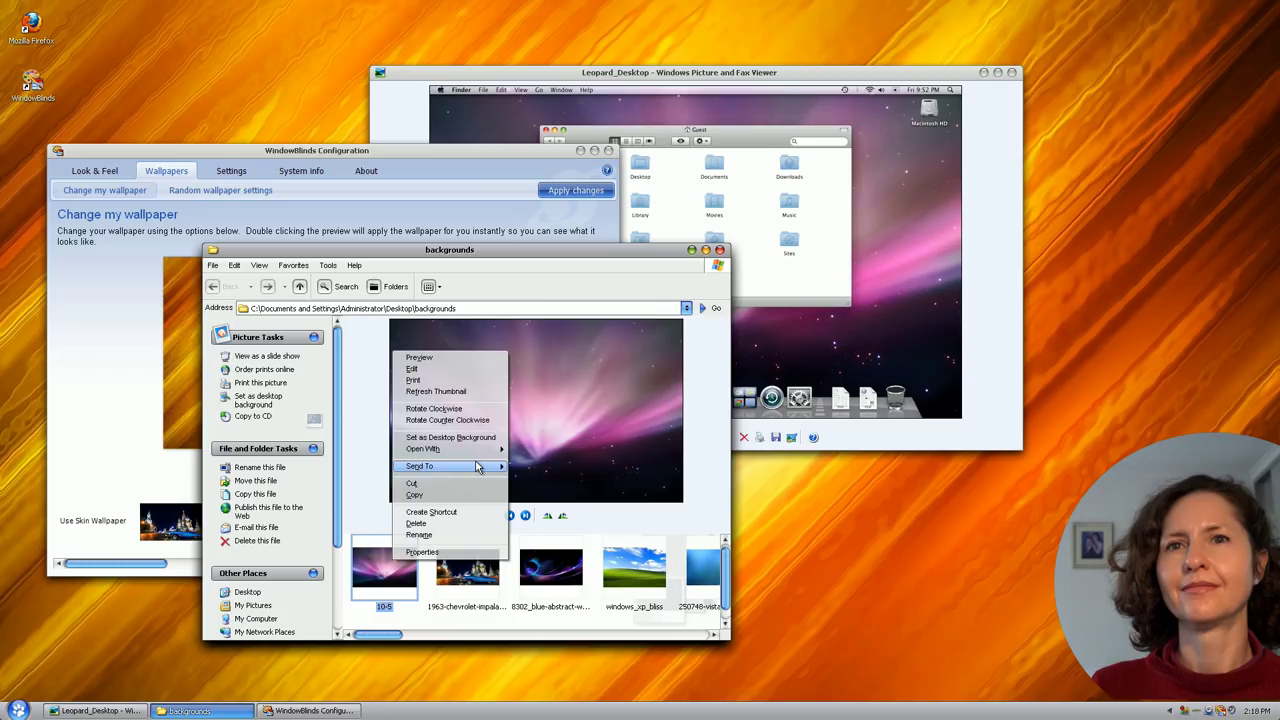
click(368, 639)
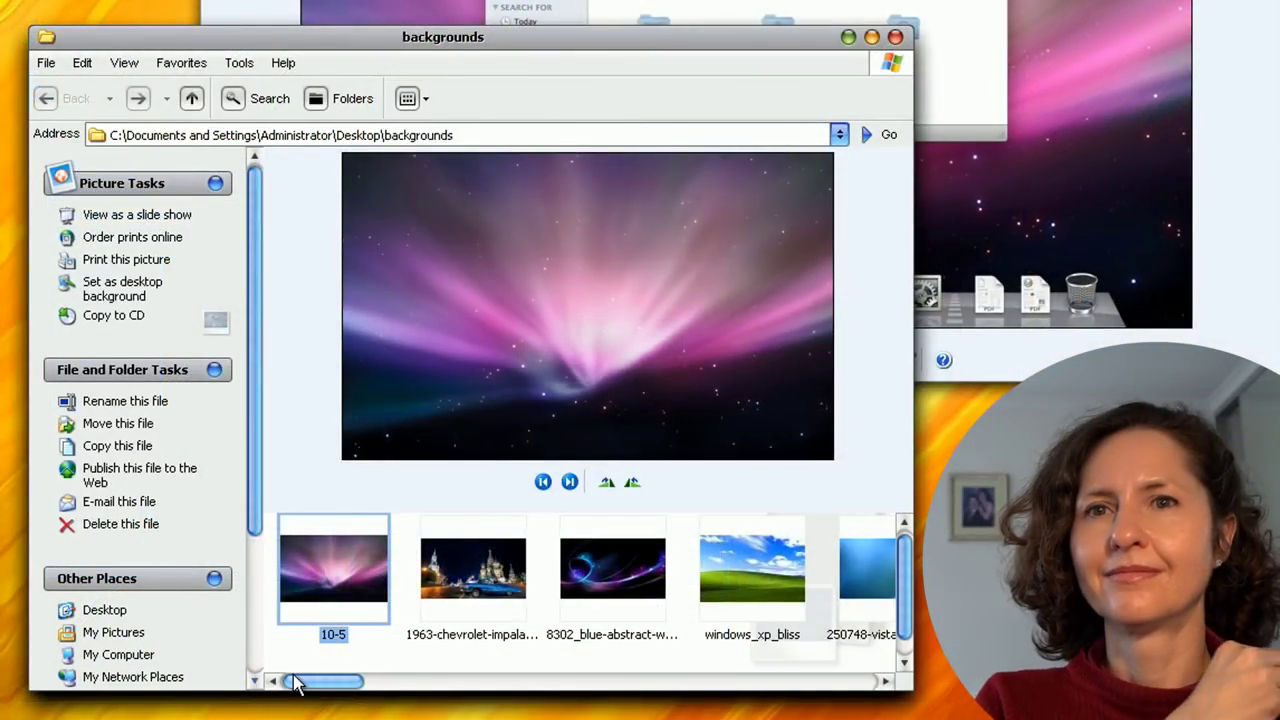
Step: Close the backgrounds folder and reposition the Leopard preview window
drag(361, 633, 394, 639)
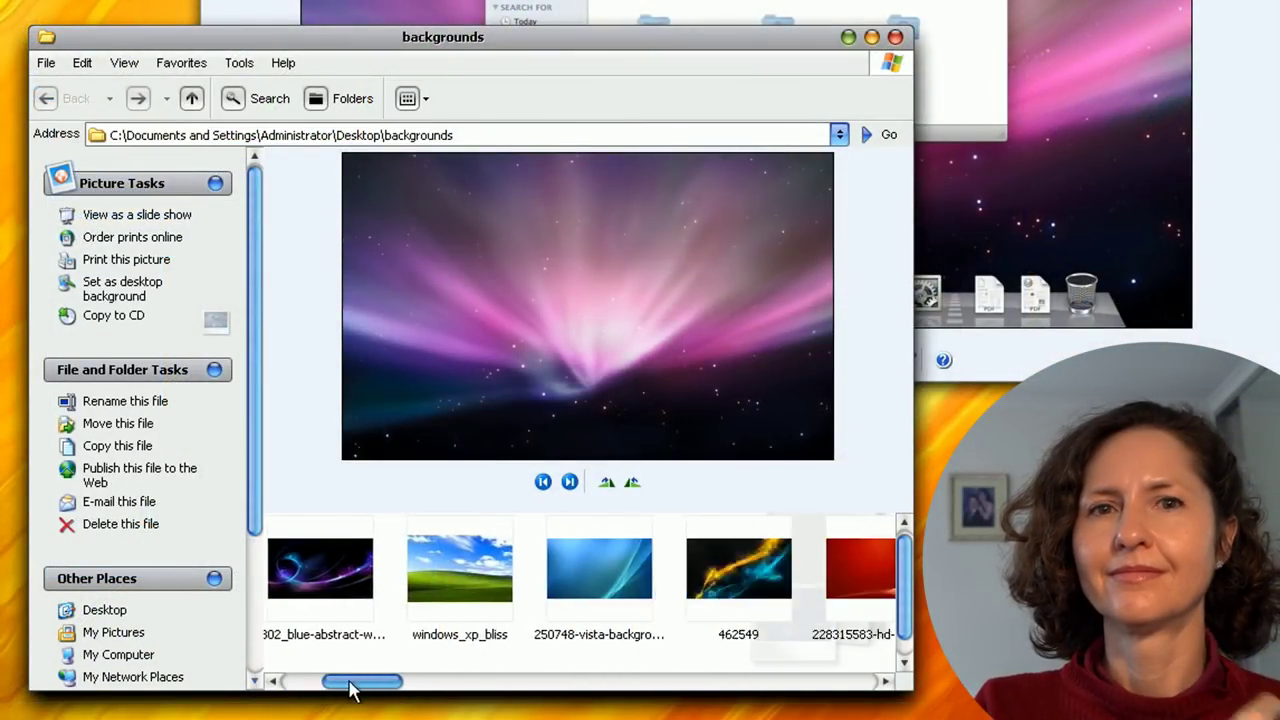
drag(350, 688, 286, 626)
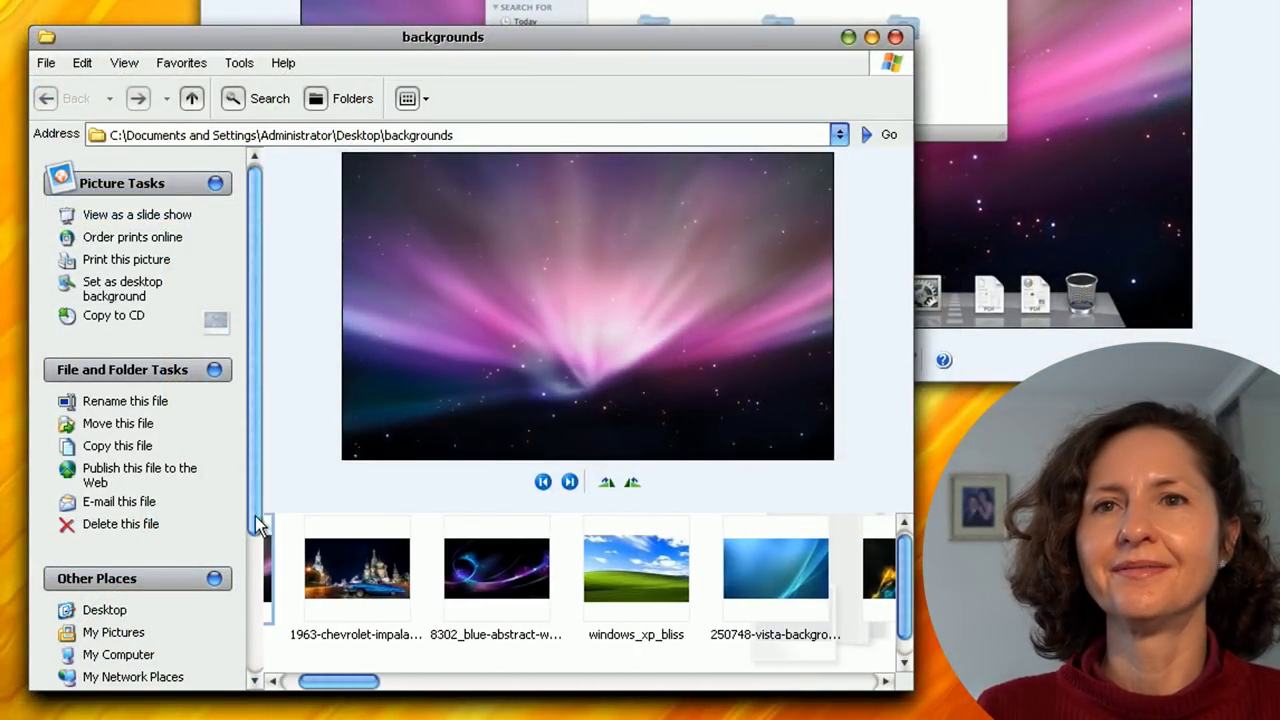
mouse_move(253, 516)
mouse_down()
mouse_move(260, 628)
mouse_move(251, 523)
mouse_up()
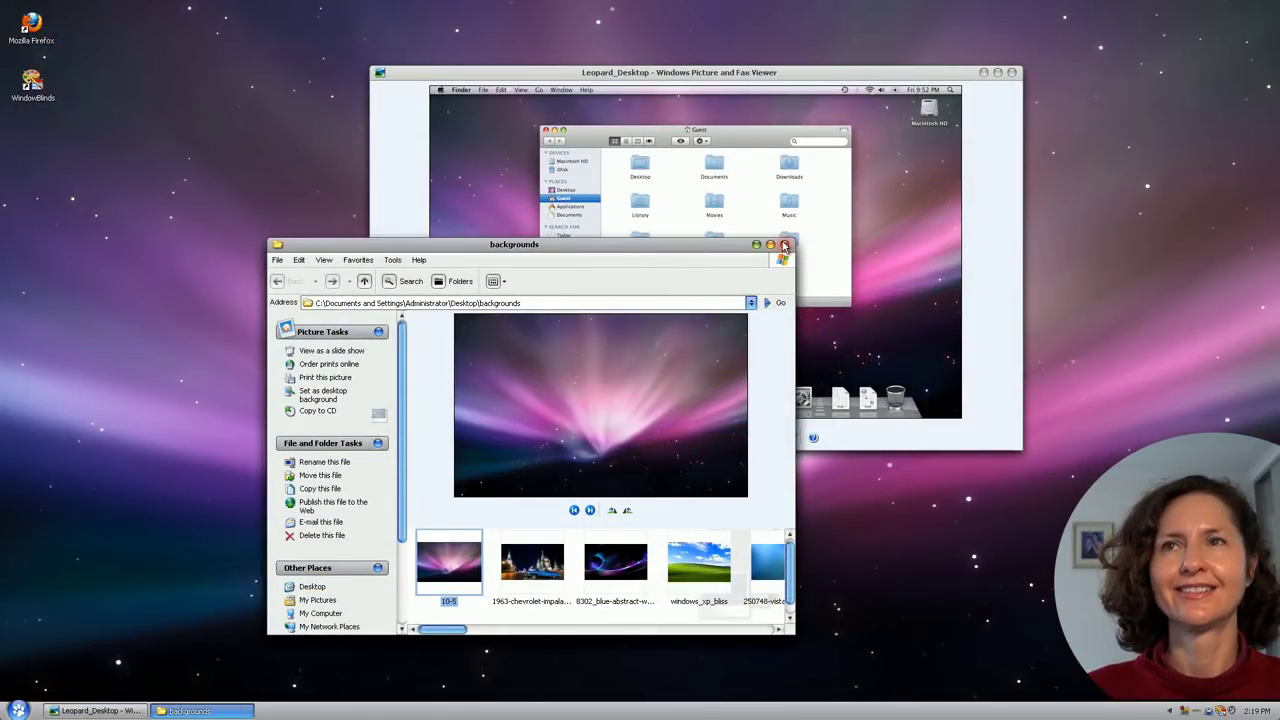
click(785, 245)
drag(790, 71, 749, 116)
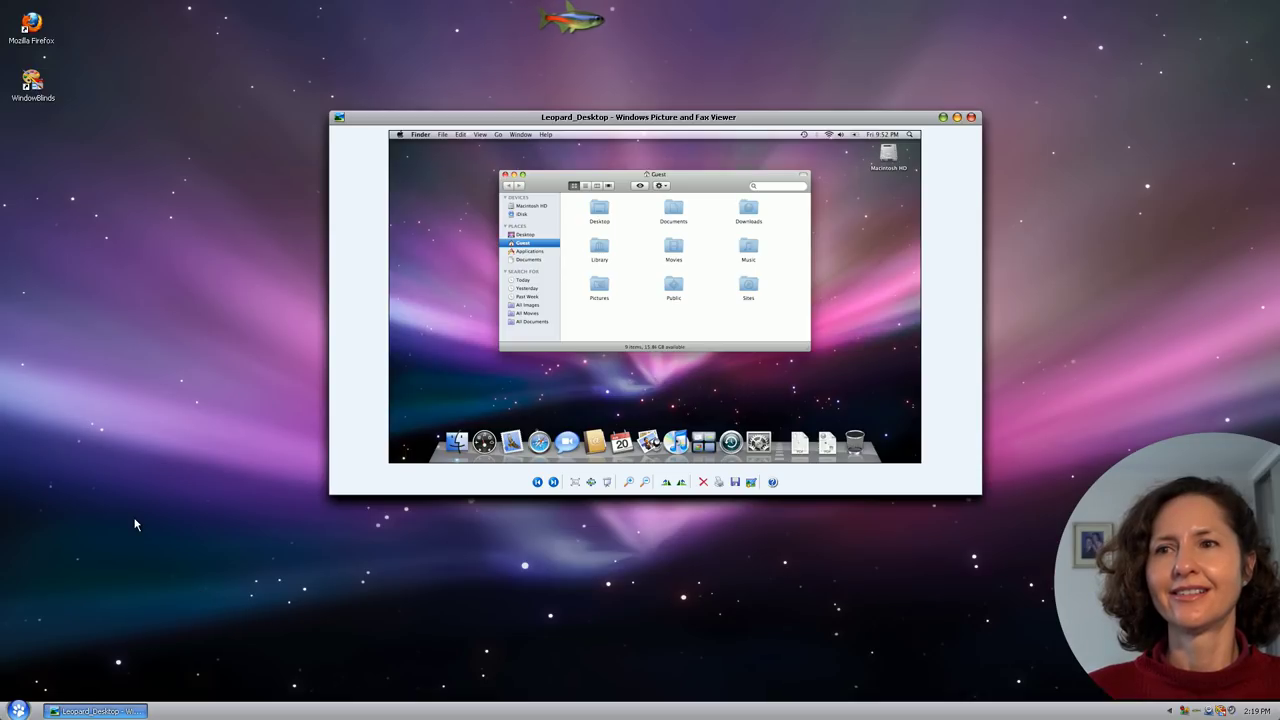
Step: Launch ObjectBar from Stardock > Object Desktop and apply the MacPC (Modern) theme
click(19, 710)
click(93, 656)
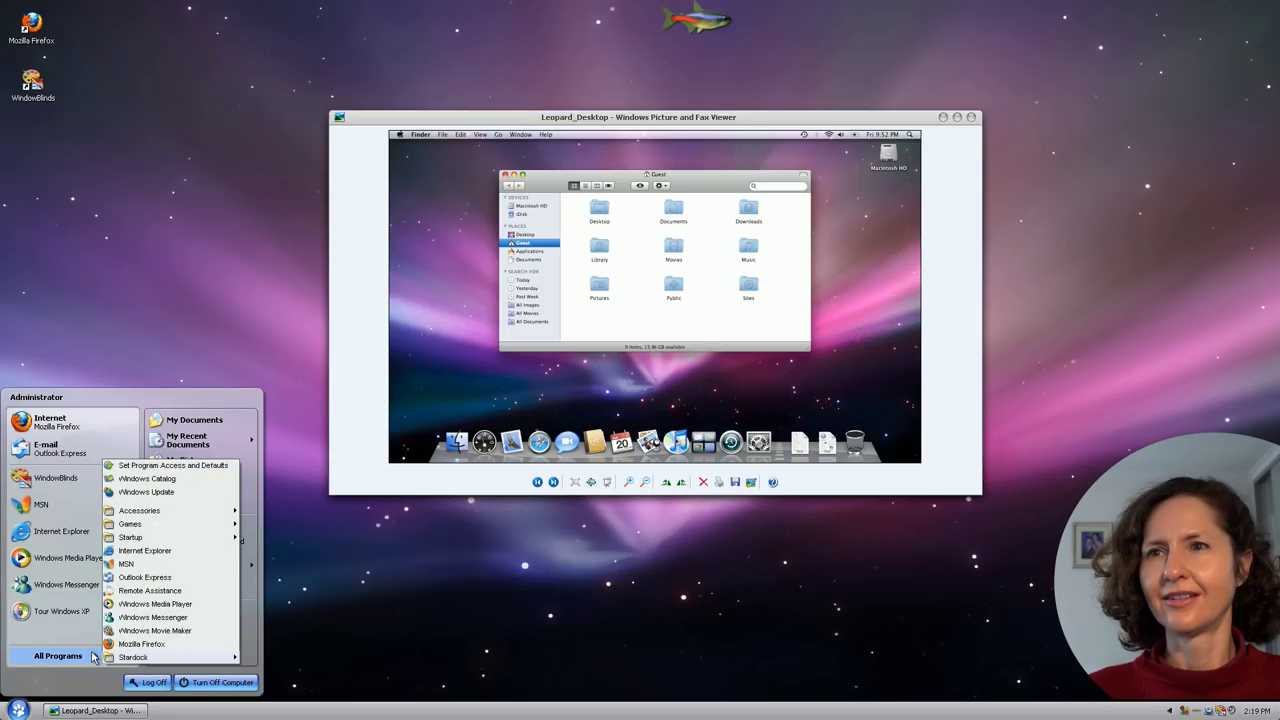
mouse_move(108, 657)
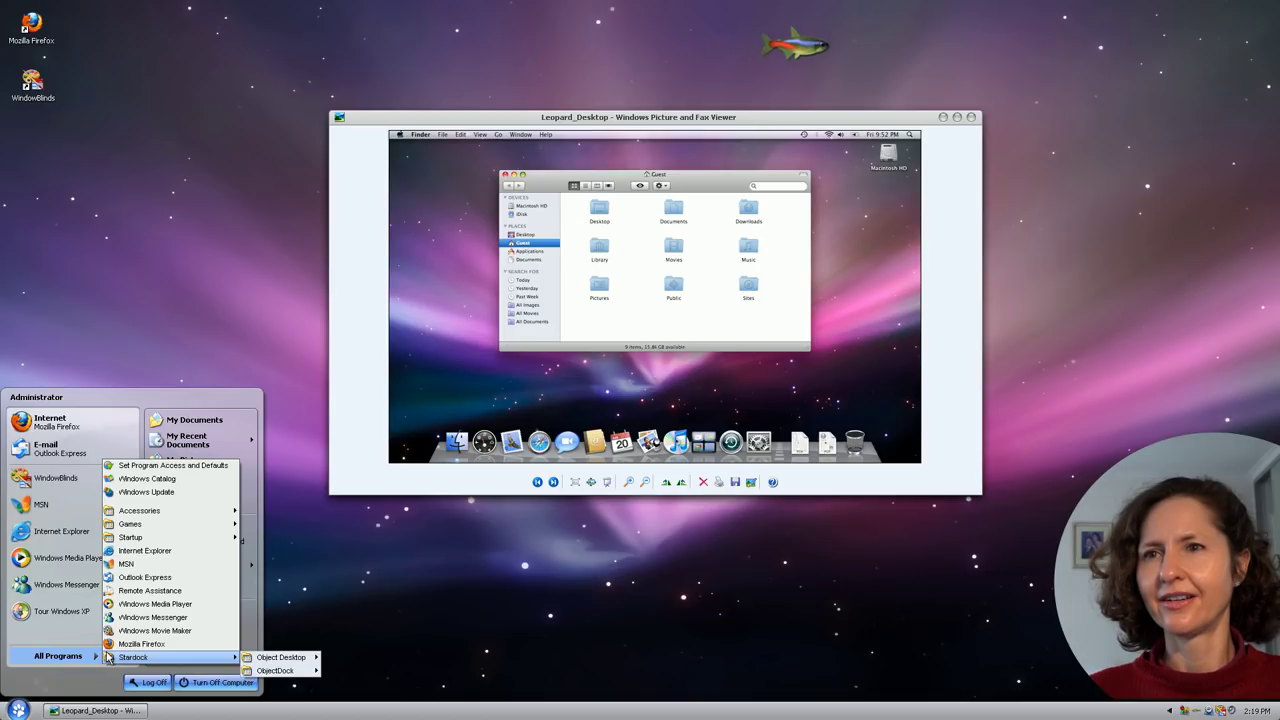
mouse_move(281, 657)
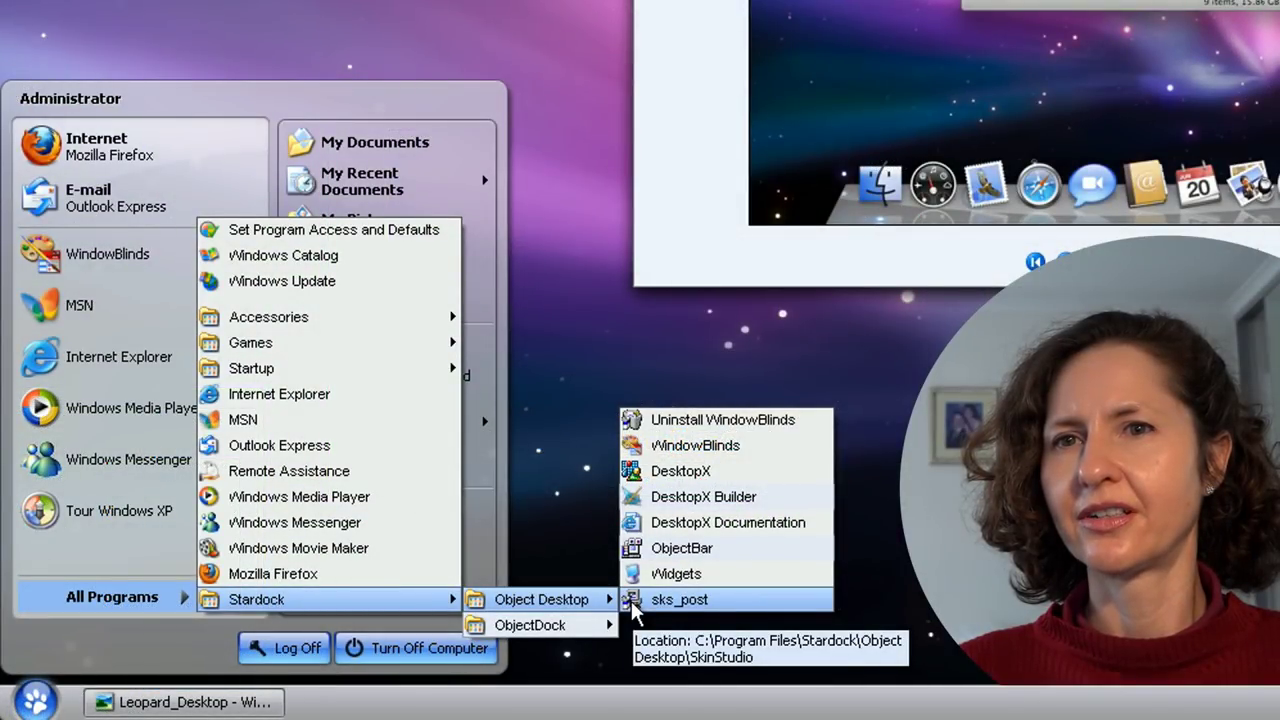
click(651, 549)
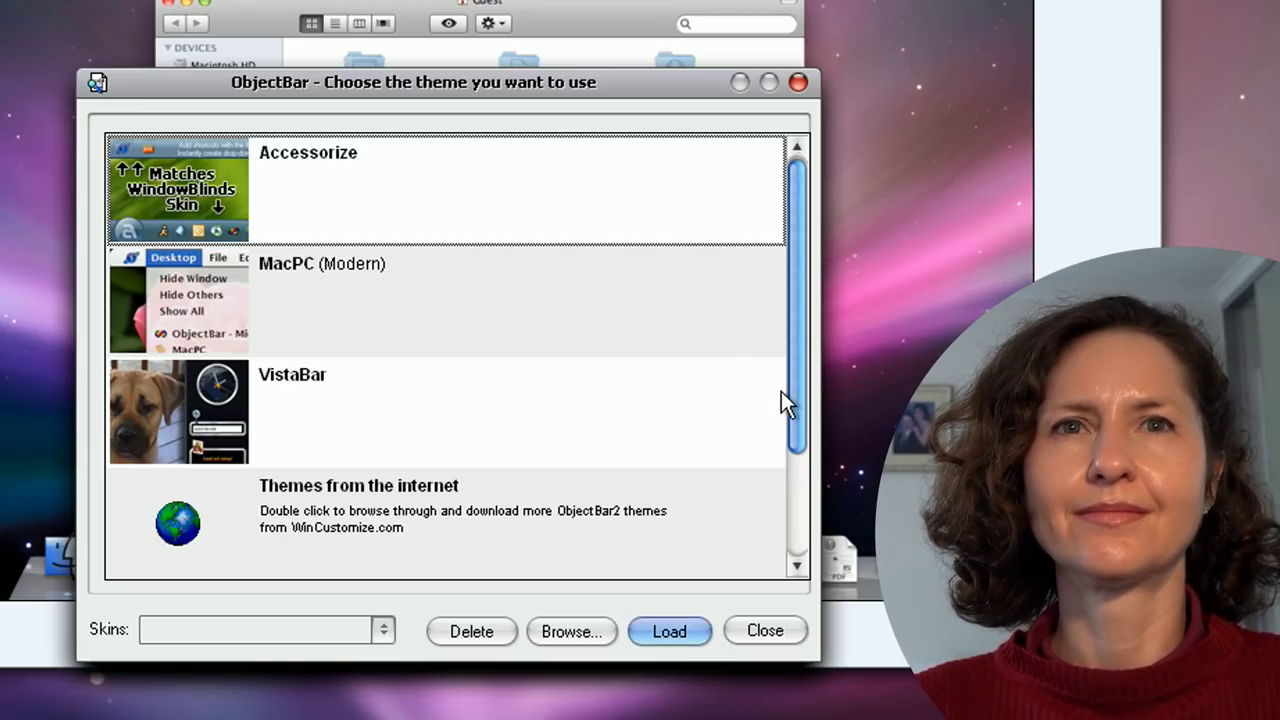
double_click(345, 285)
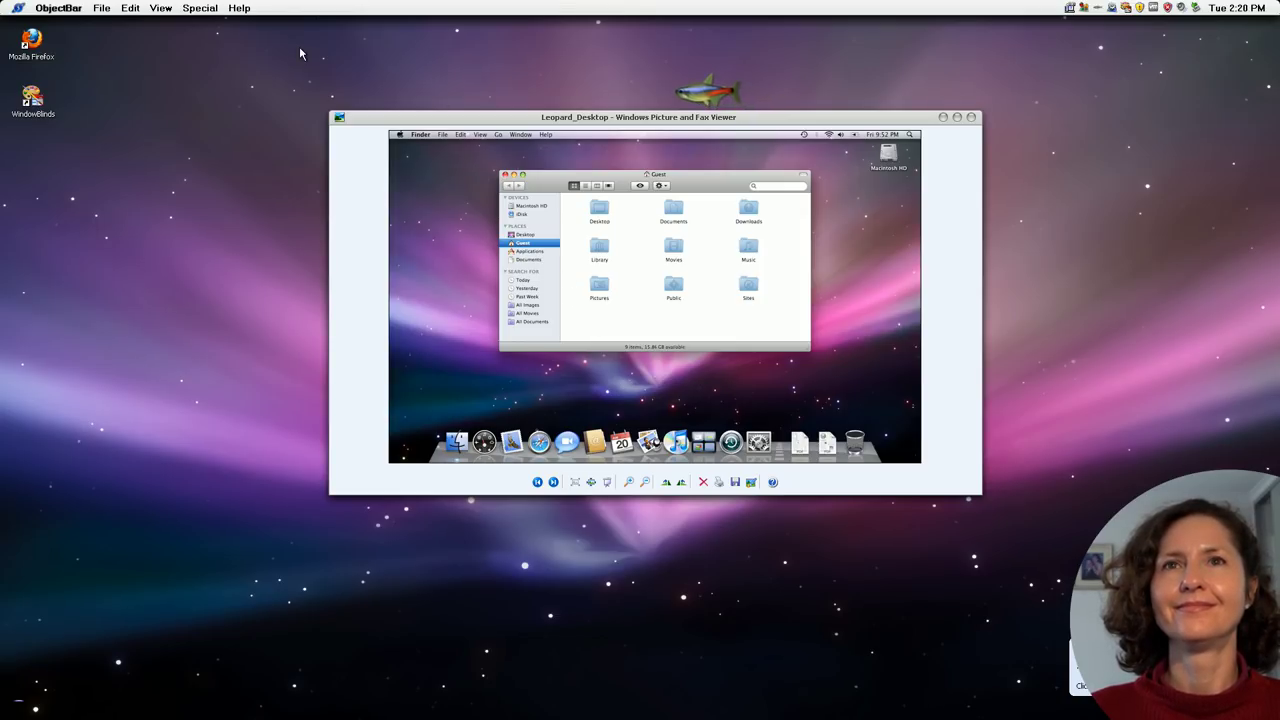
Step: Launch WordPad from the ObjectBar logo menu under Accessories
click(18, 8)
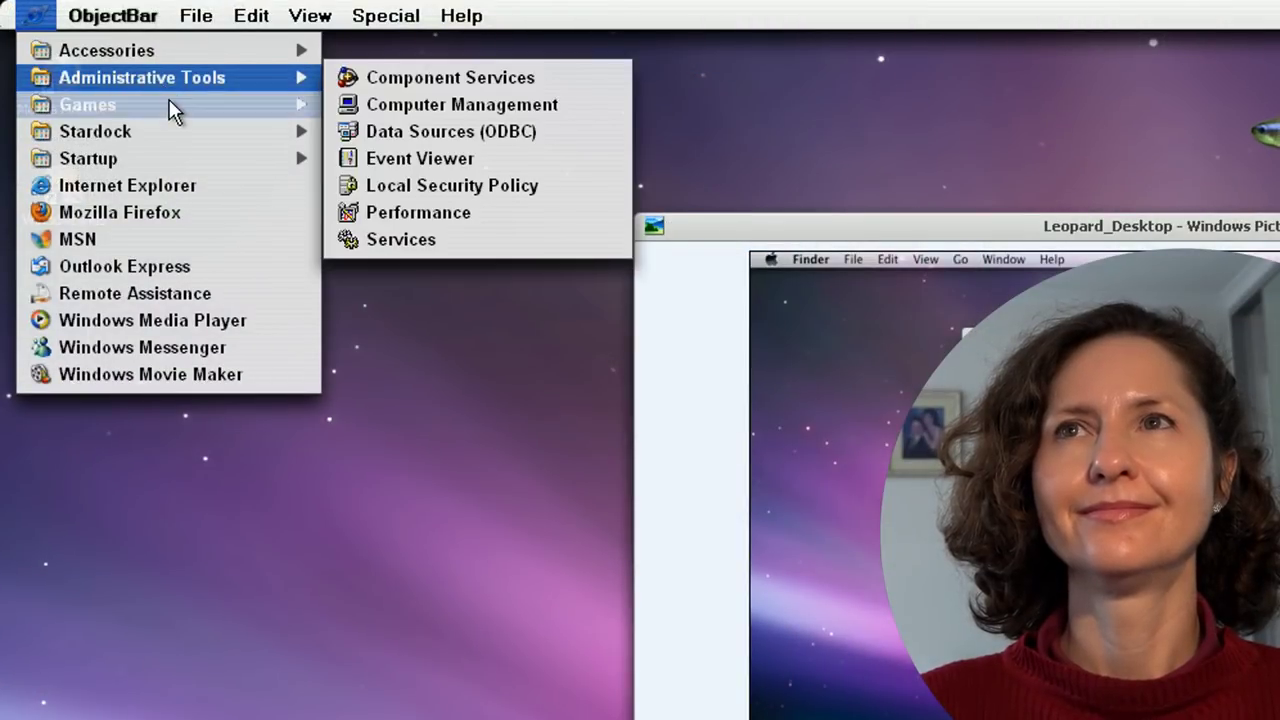
mouse_move(212, 57)
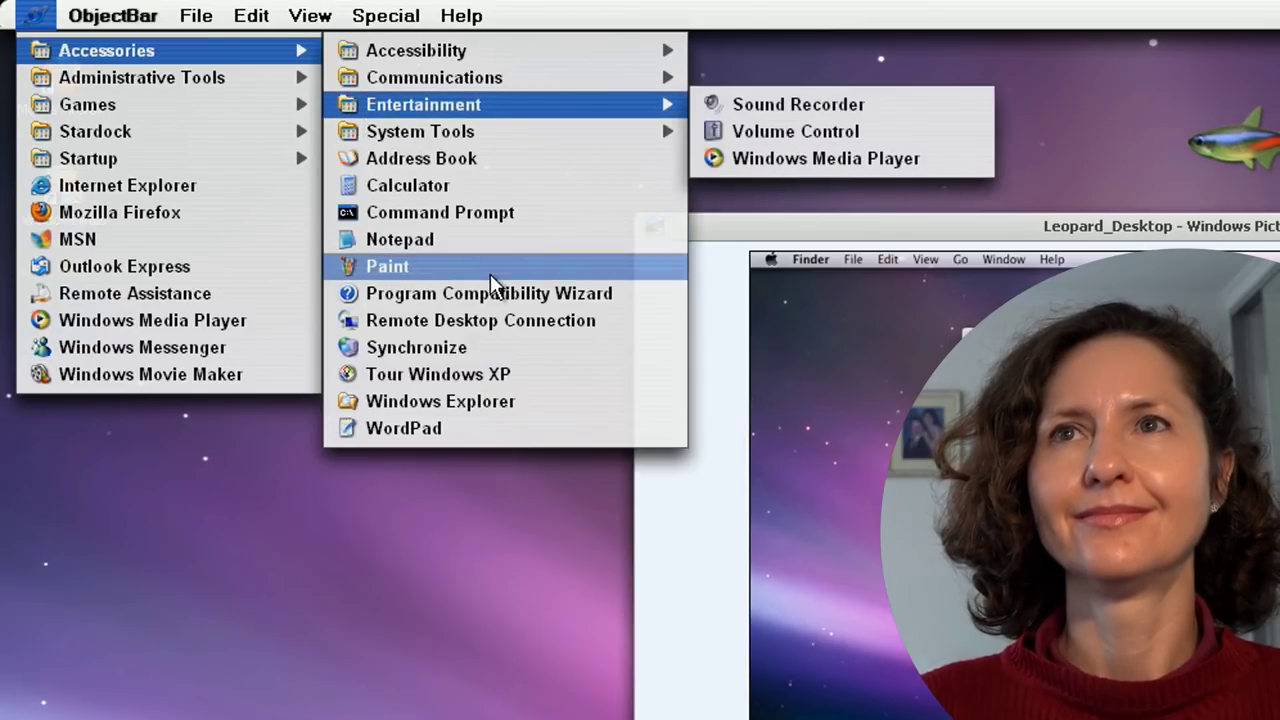
click(485, 428)
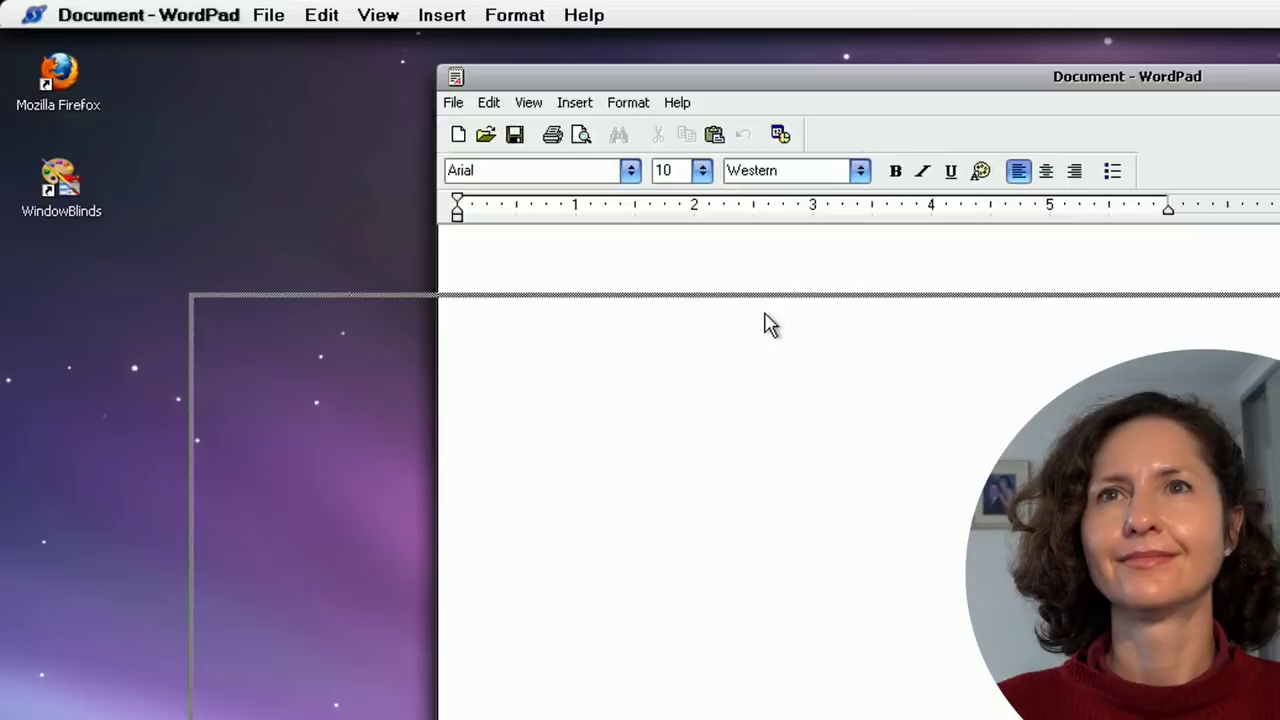
Step: Try WordPad's Insert, File and Edit menus in the top bar, then bring the Leopard picture forward
click(331, 332)
click(331, 332)
click(210, 332)
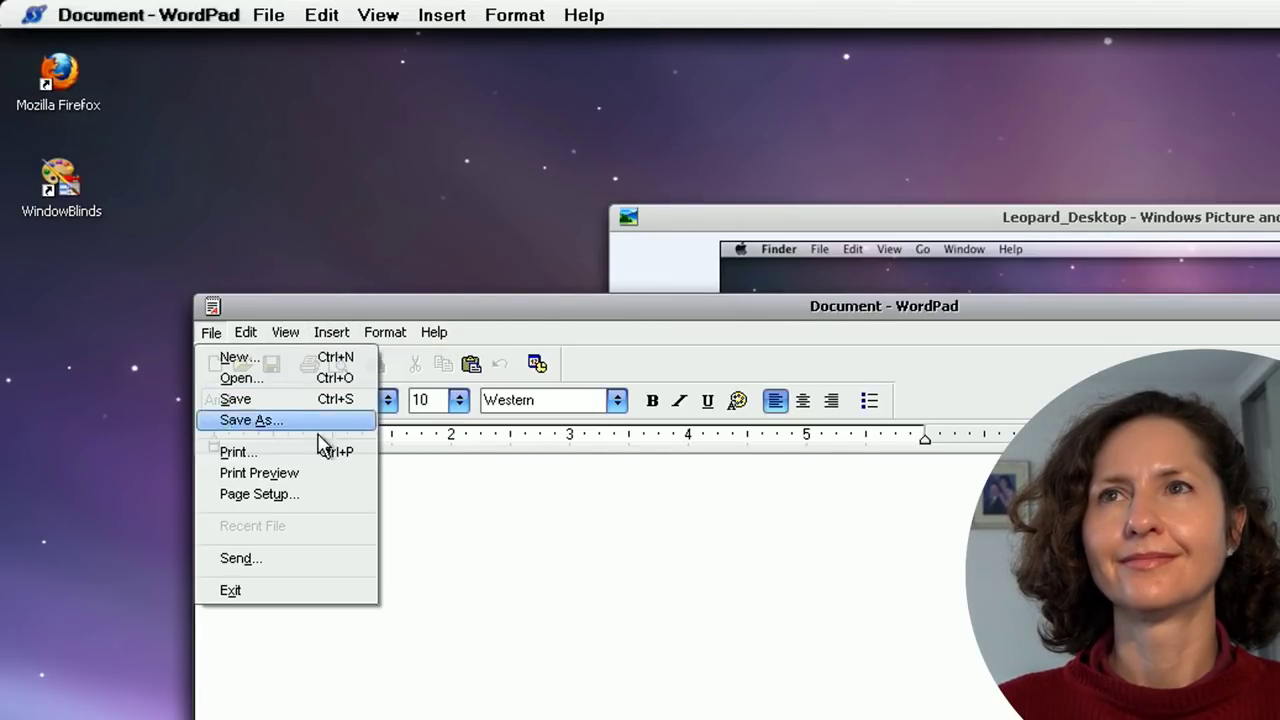
click(437, 349)
click(325, 12)
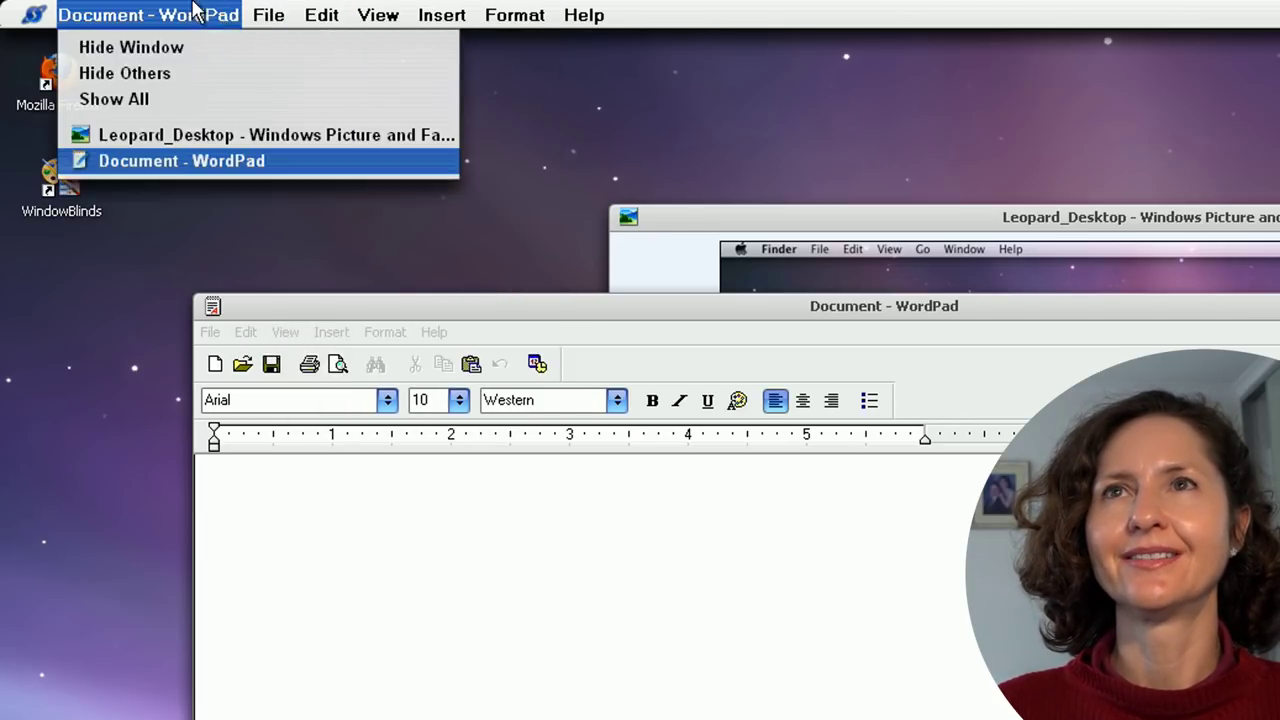
click(181, 160)
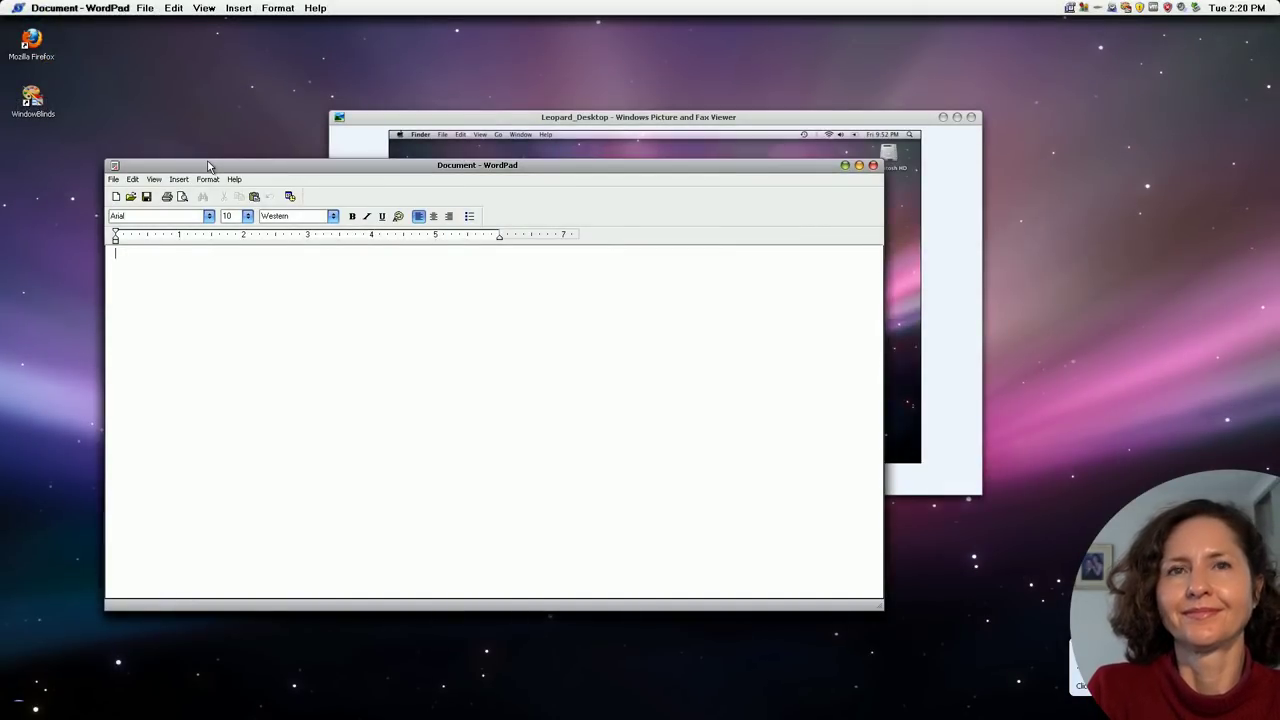
drag(209, 165, 213, 159)
click(378, 121)
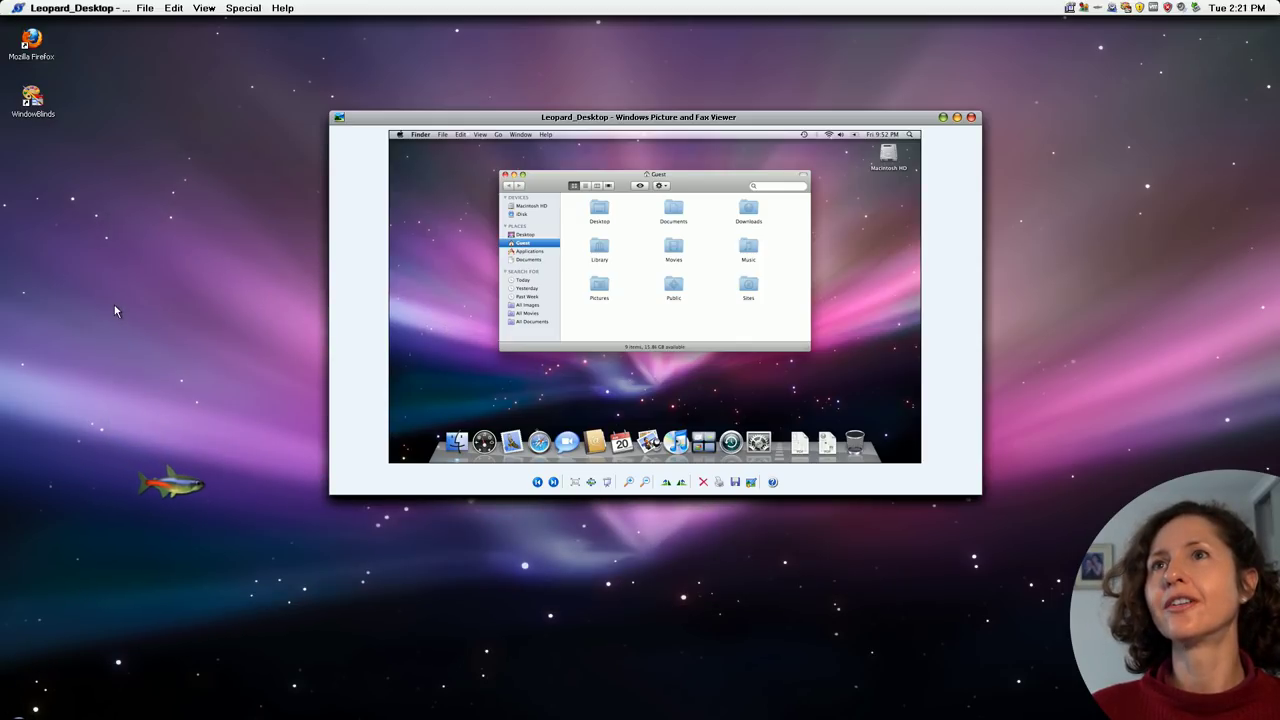
Step: Start ObjectDock from the ObjectBar logo menu via Stardock > ObjectDock
click(19, 9)
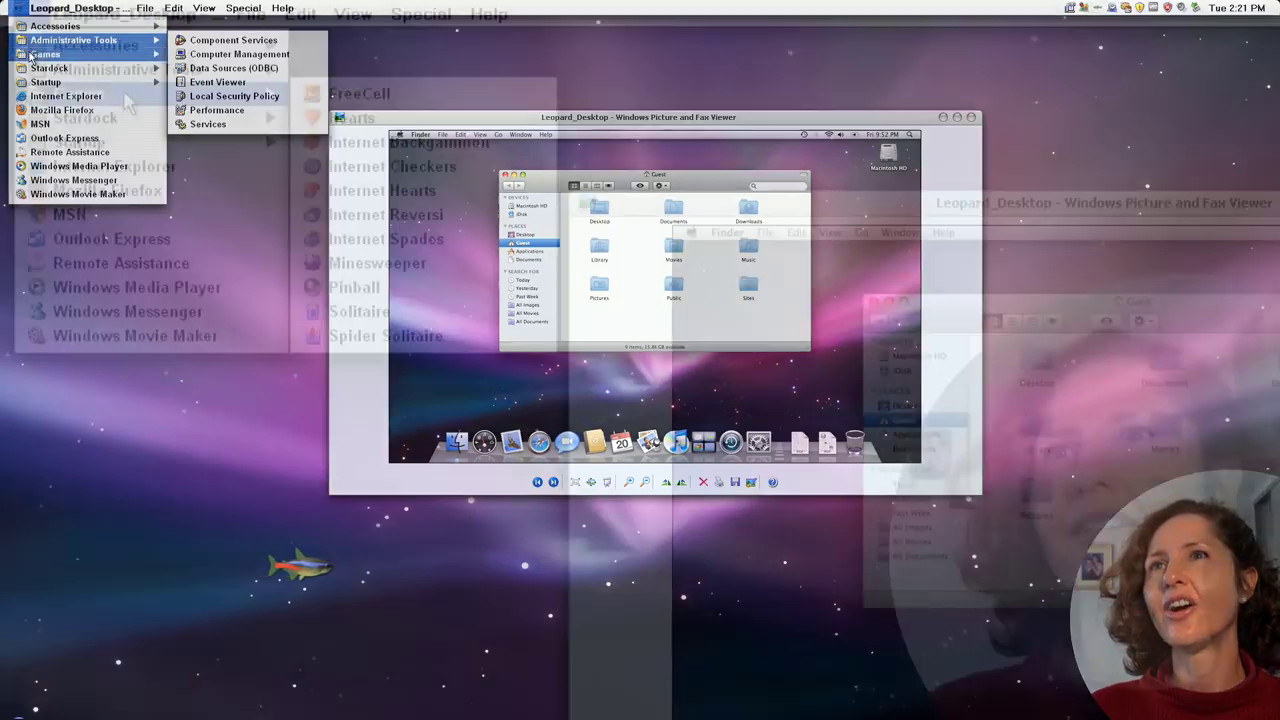
mouse_move(70, 60)
mouse_move(123, 115)
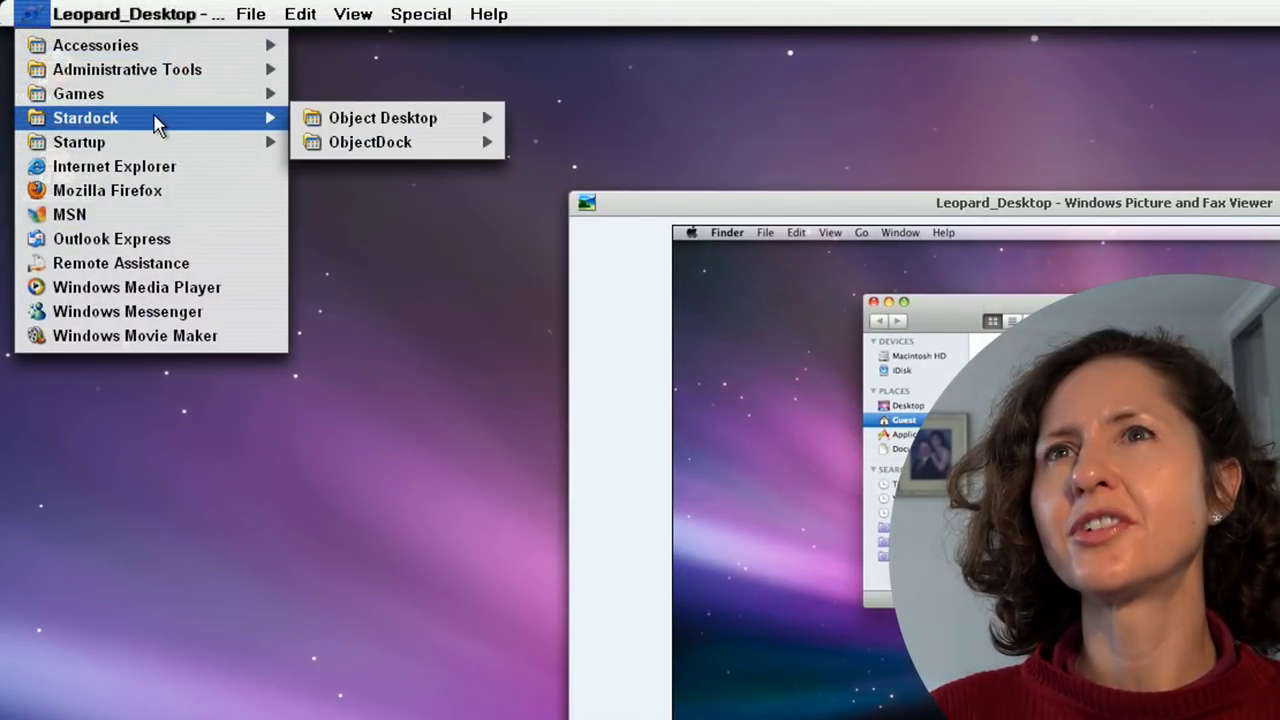
mouse_move(400, 142)
click(580, 143)
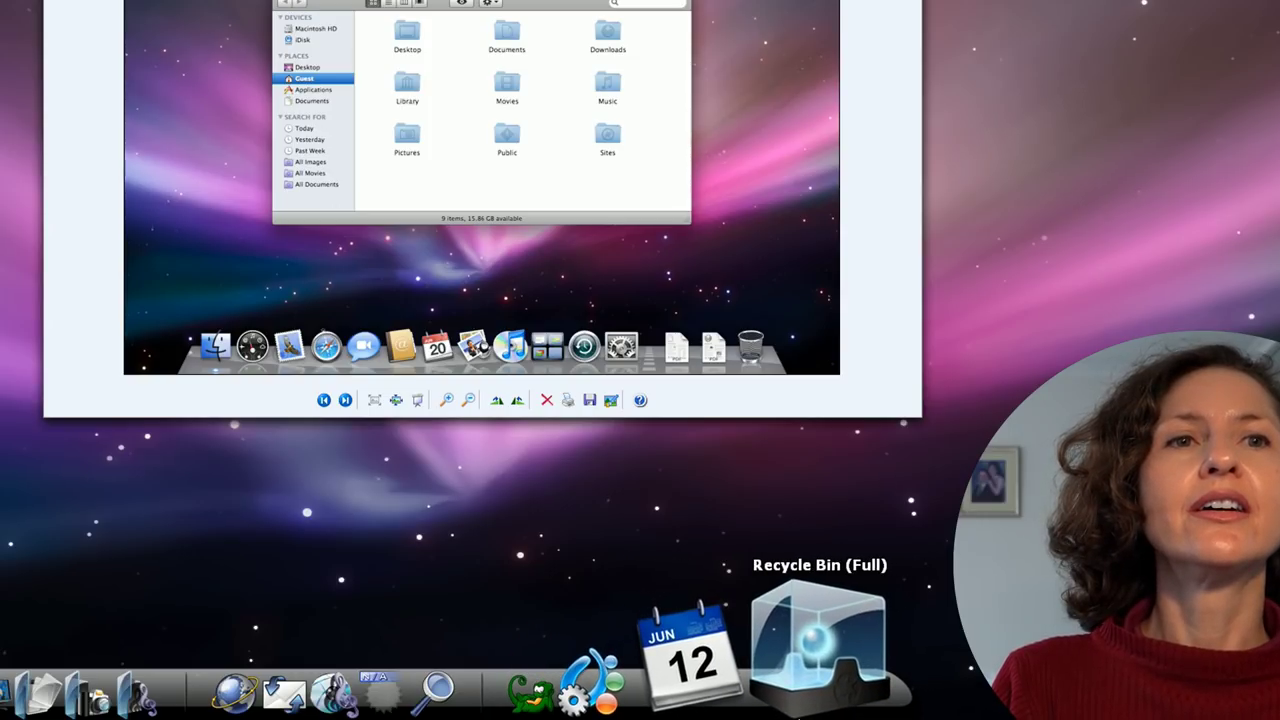
Step: Open the dock's Appearance settings and choose the Aero Zoomer #2 background
click(718, 710)
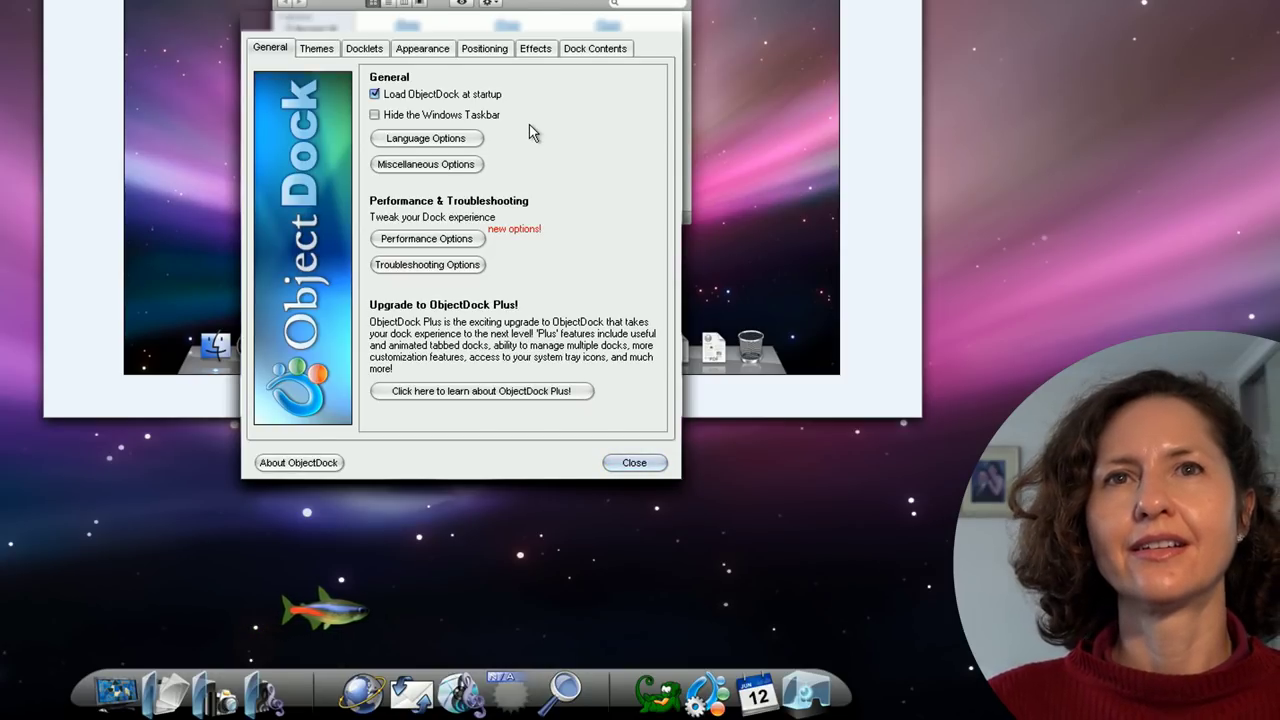
click(440, 50)
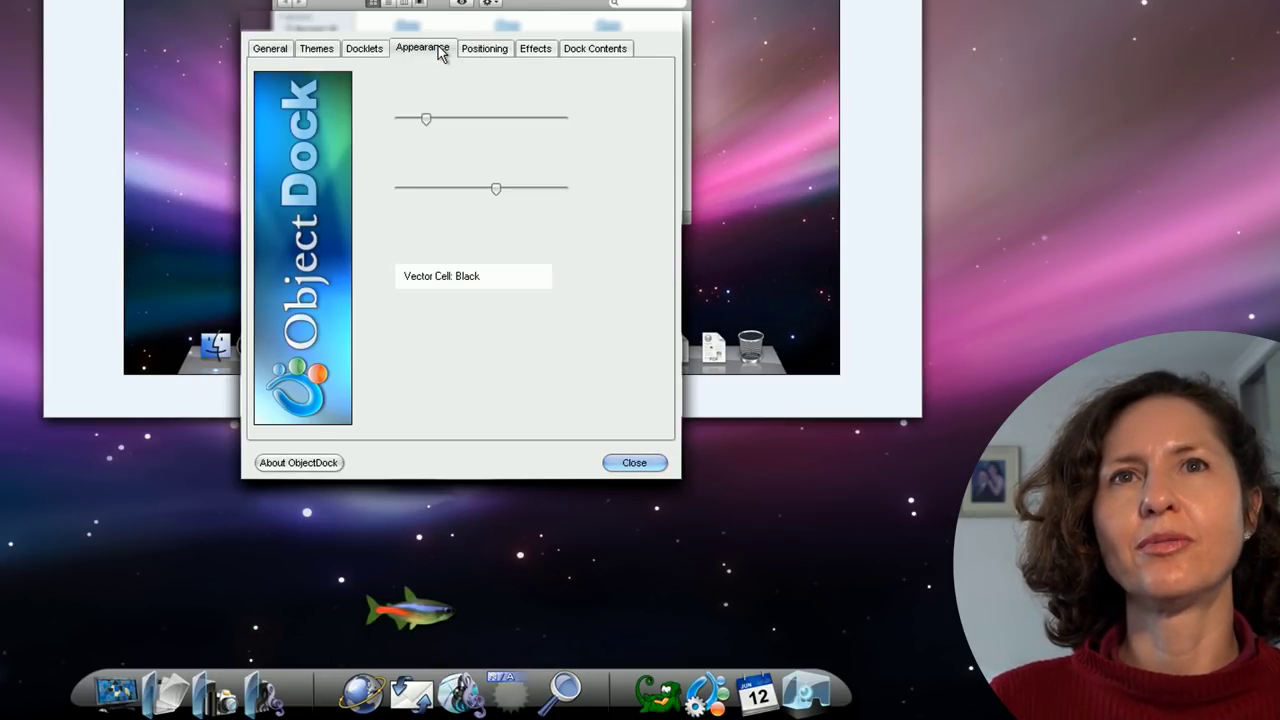
click(558, 284)
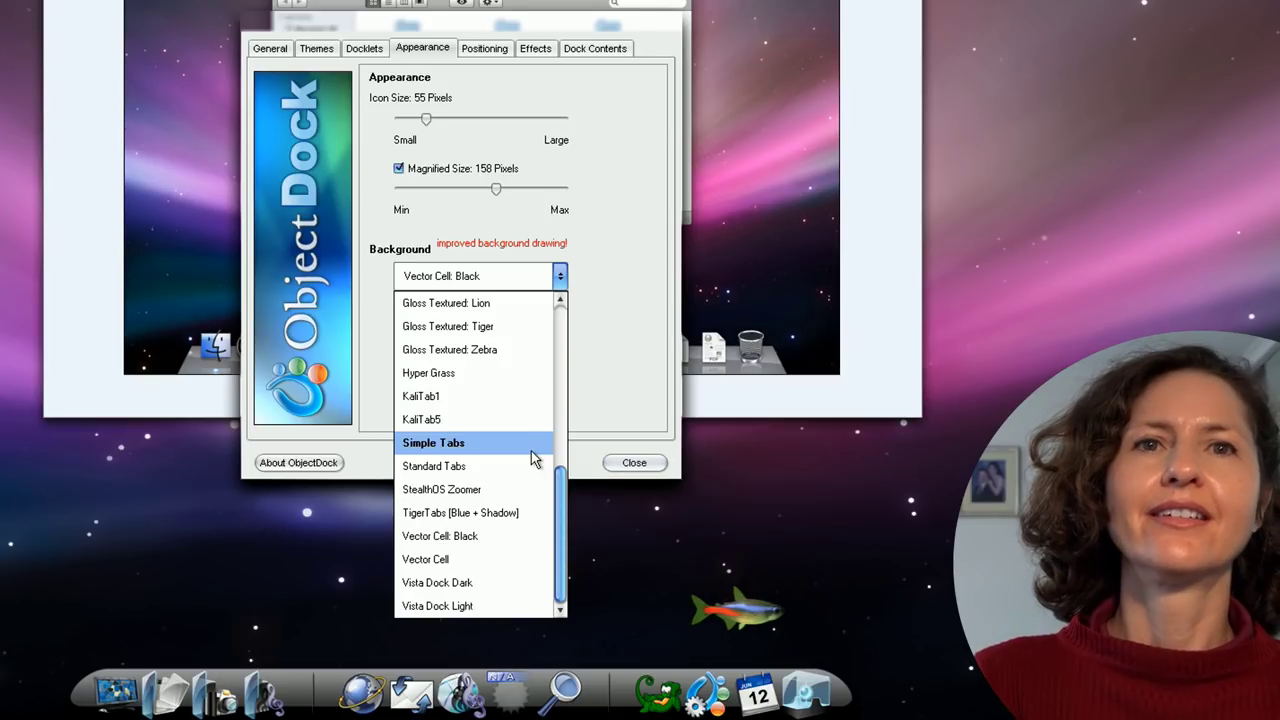
scroll(531, 457, up, 6)
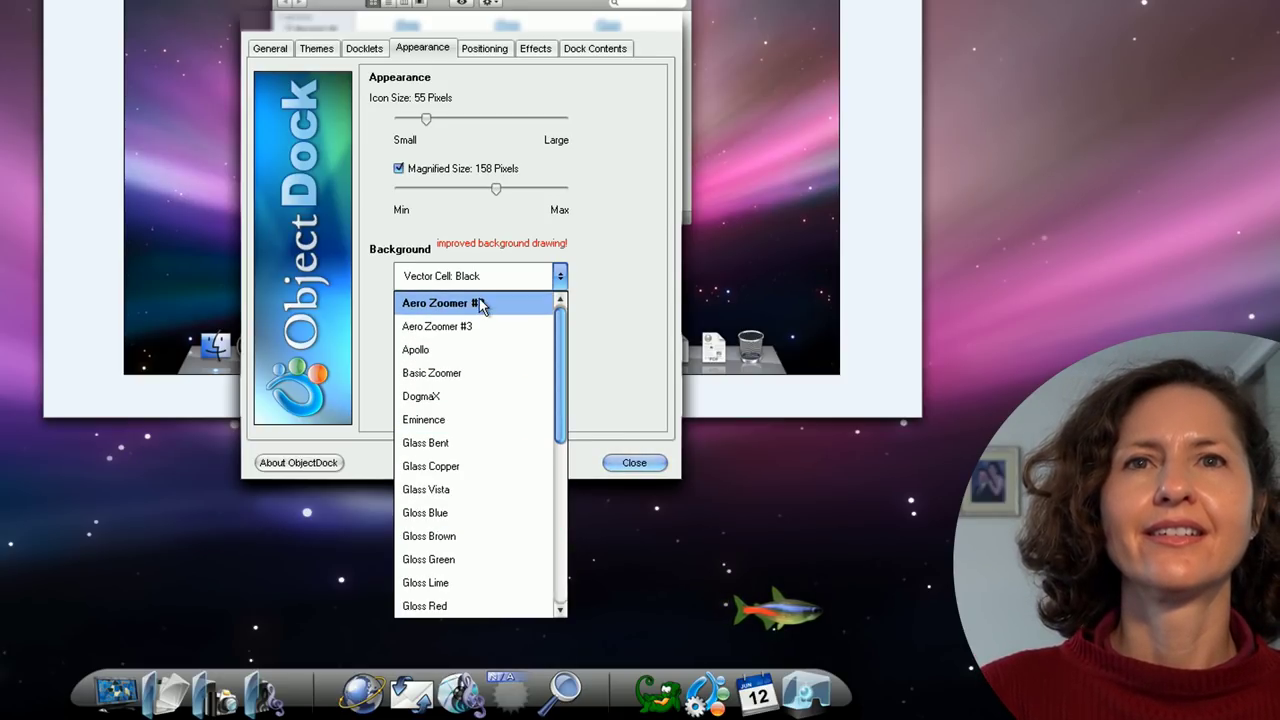
click(482, 303)
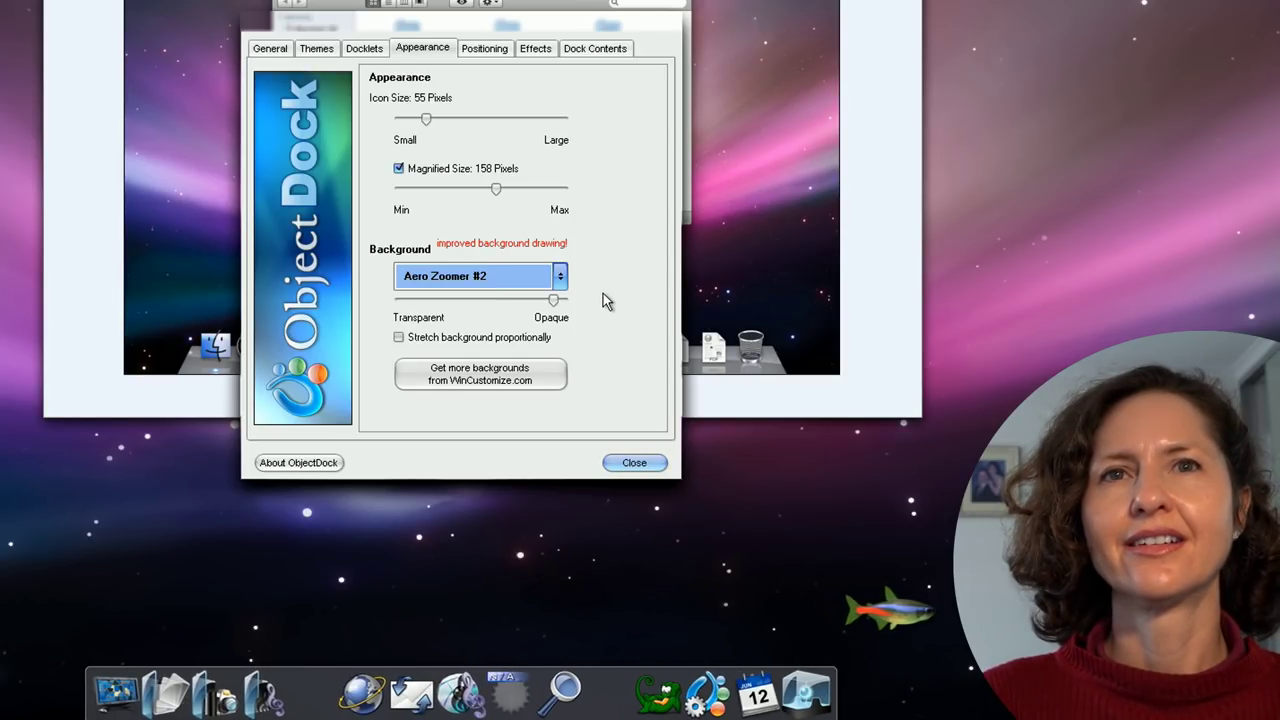
Step: Cycle the dock background through Apollo, Eminence, Glass, Gloss and Hyper Grass styles, ending on KaliTab1
key(Down)
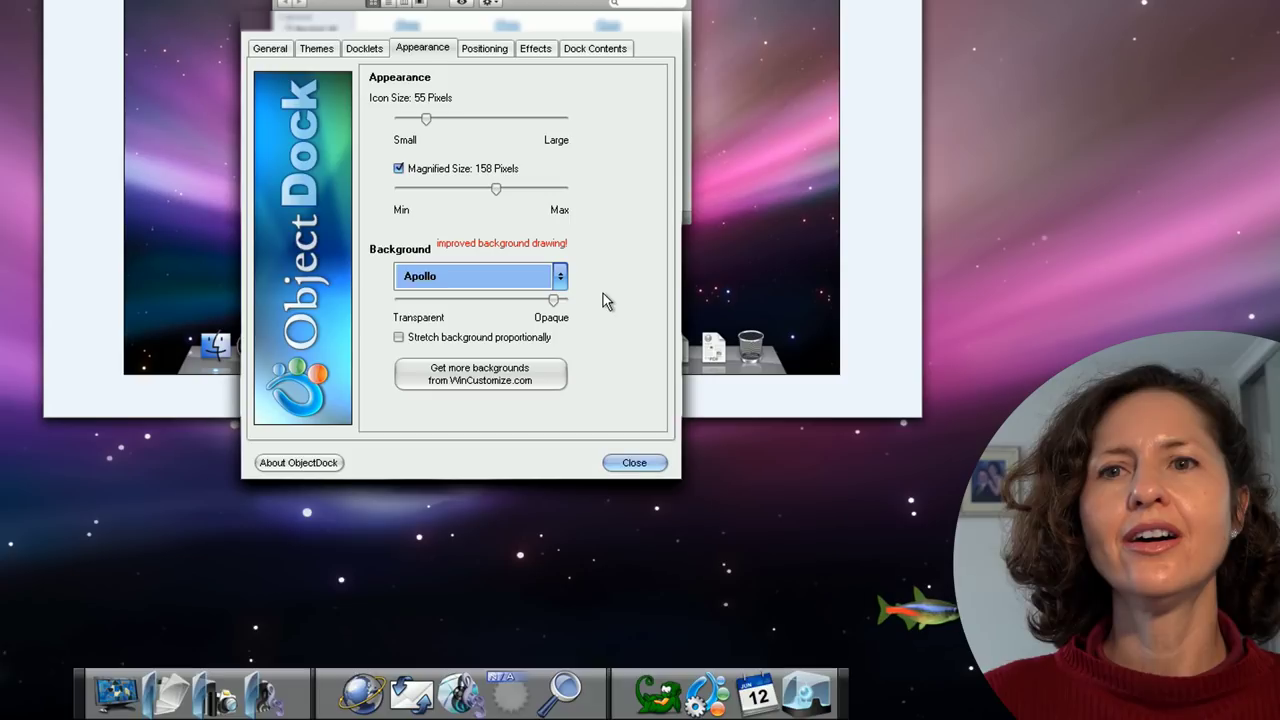
key(Down)
key(Down)
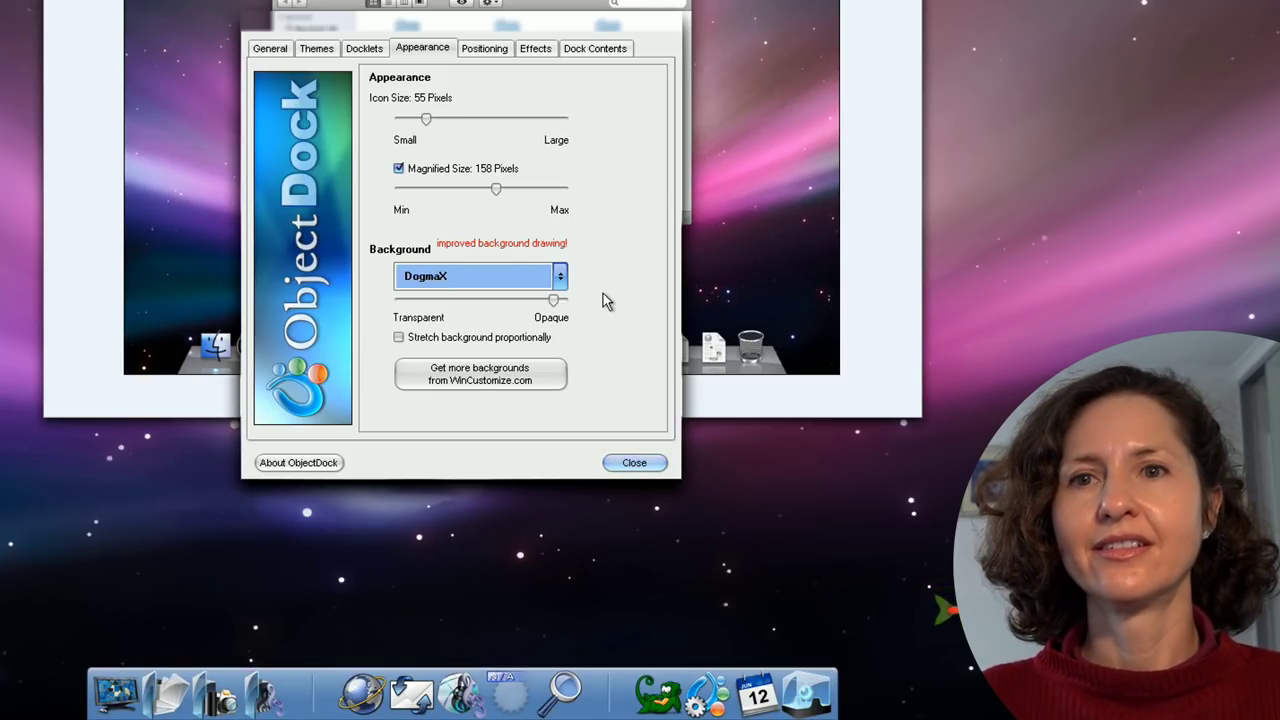
key(Down)
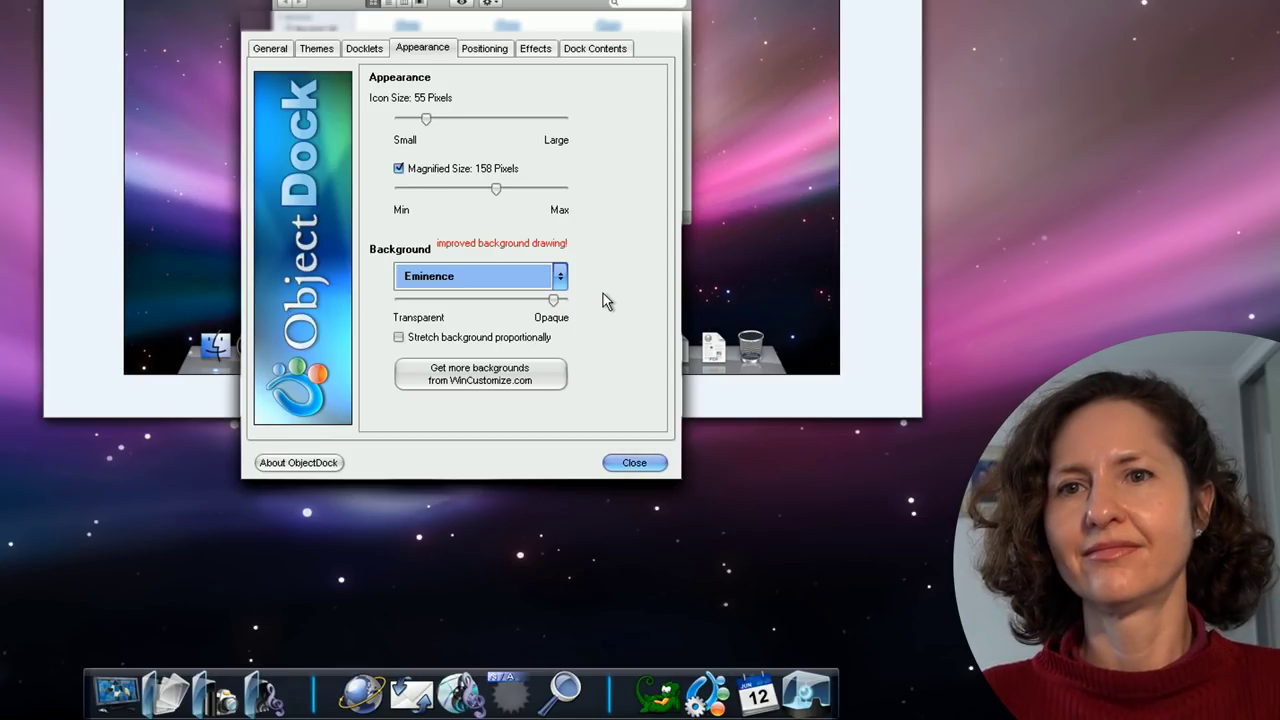
key(Down)
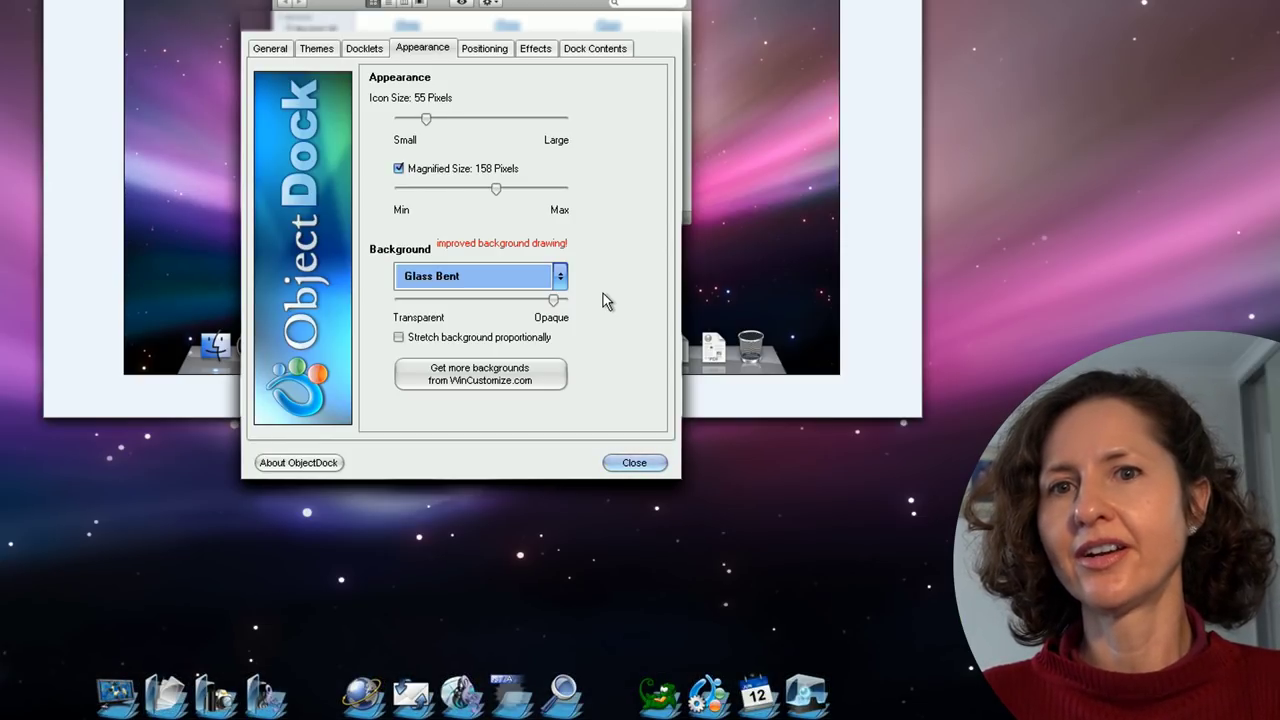
key(Down)
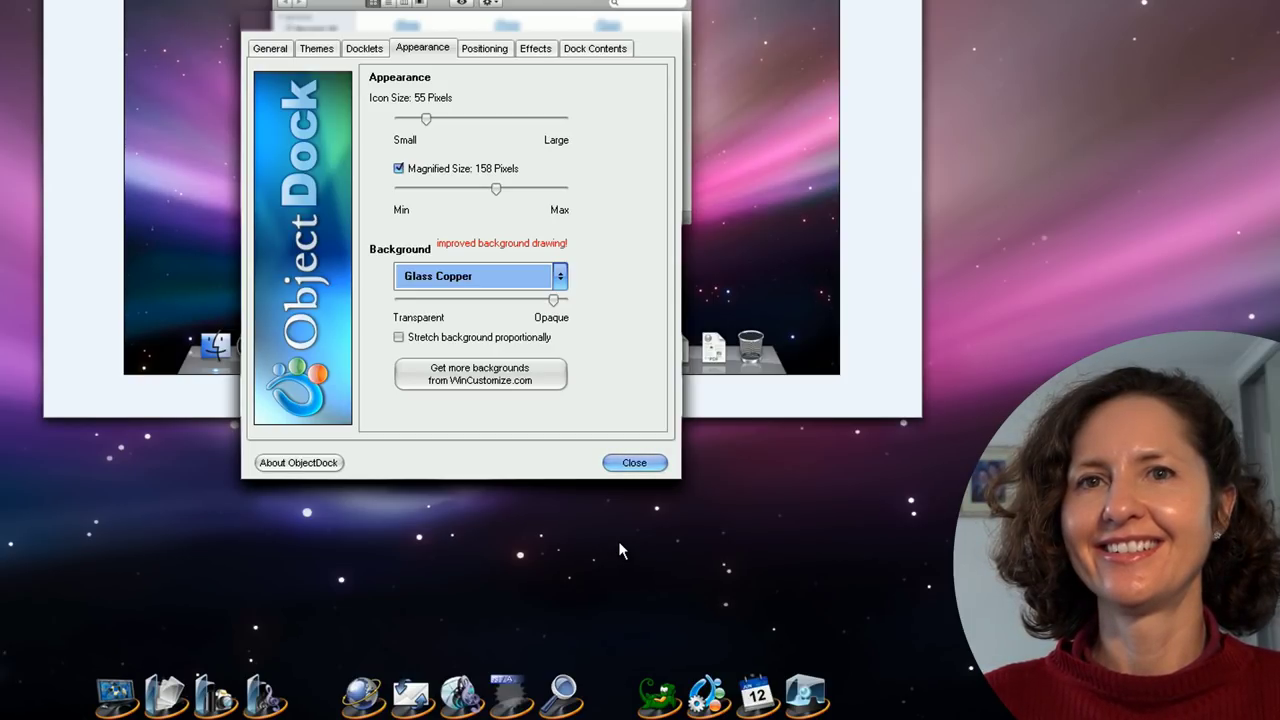
key(Down)
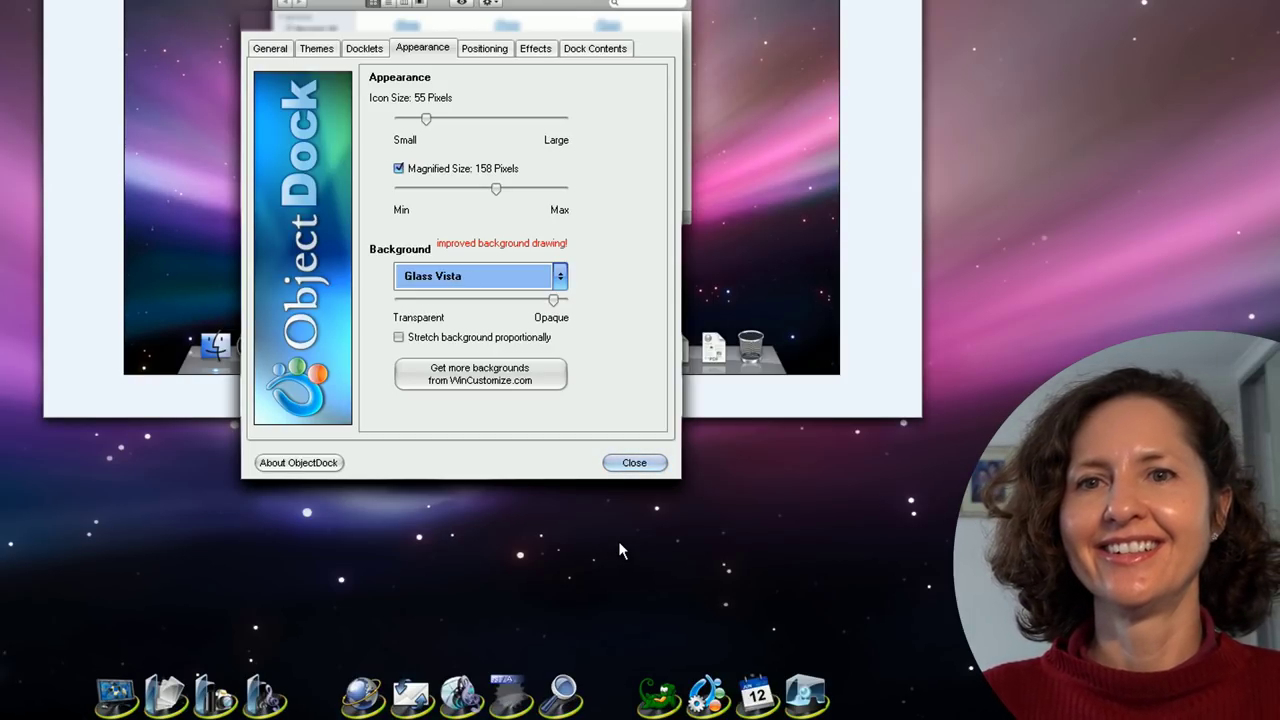
key(Down)
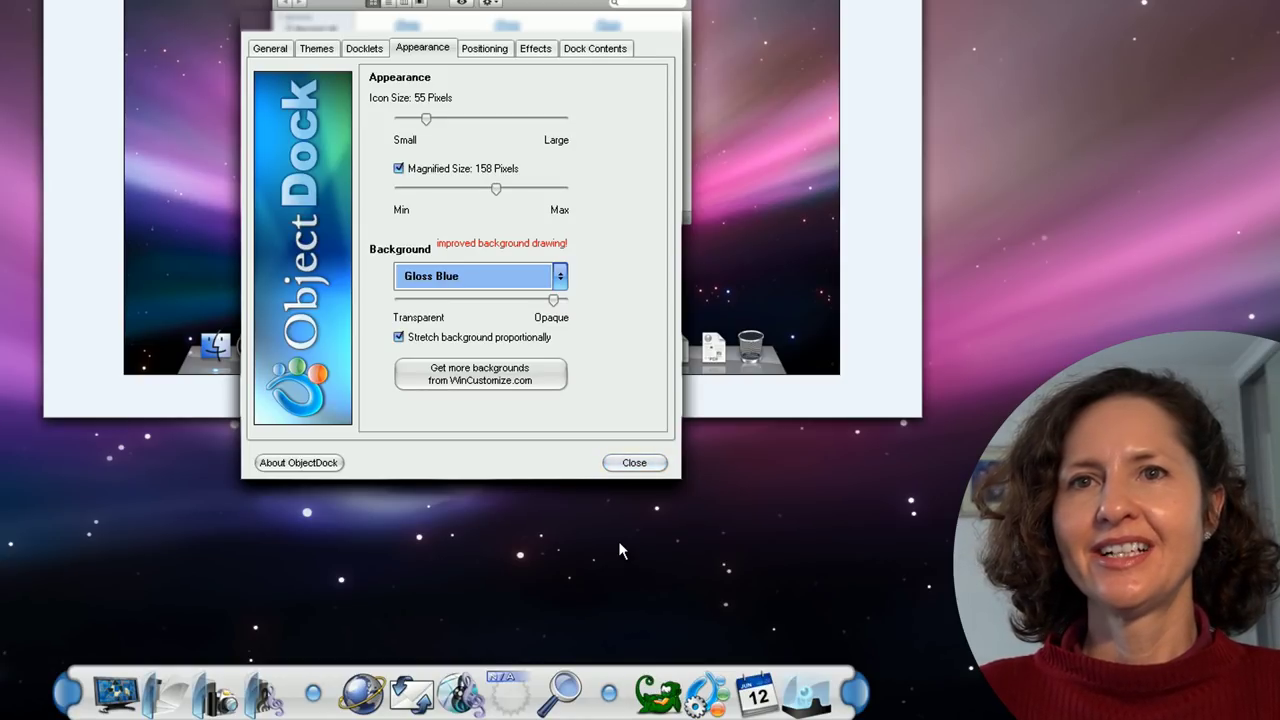
key(Down)
key(Down)
key(Down)
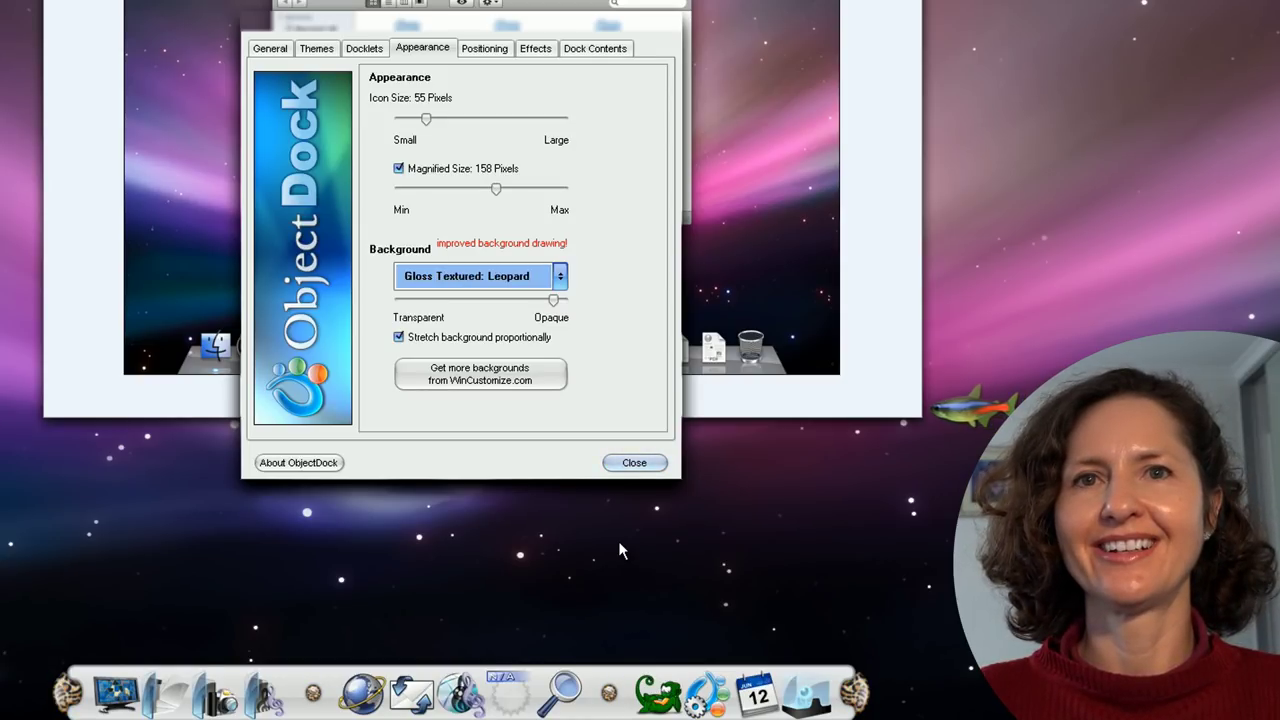
key(Down)
key(Down)
key(Down)
key(Down)
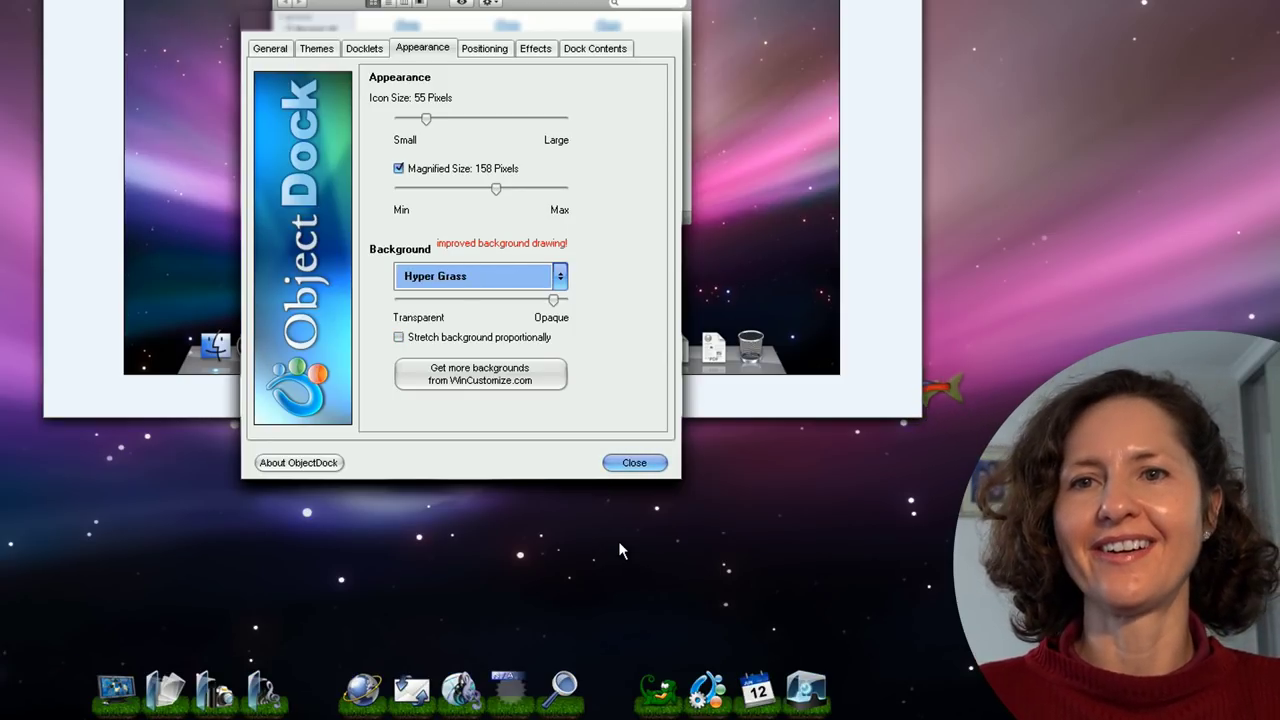
key(Down)
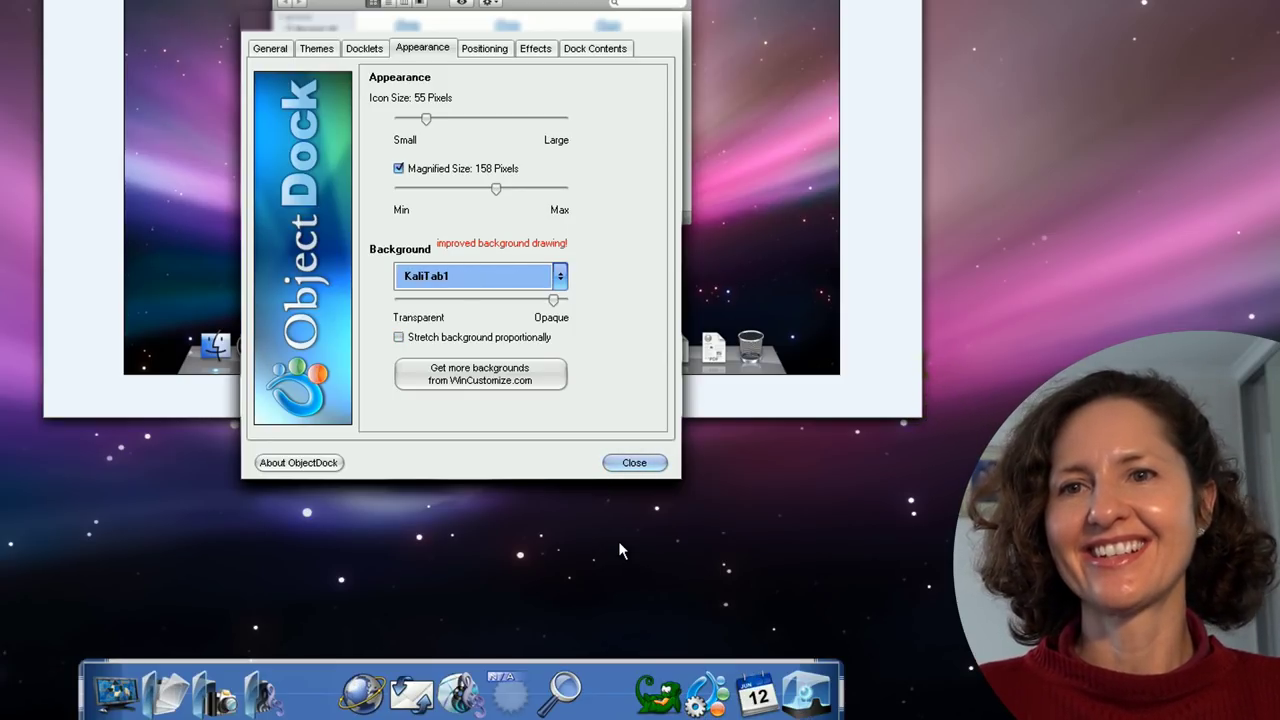
key(Down)
key(Down)
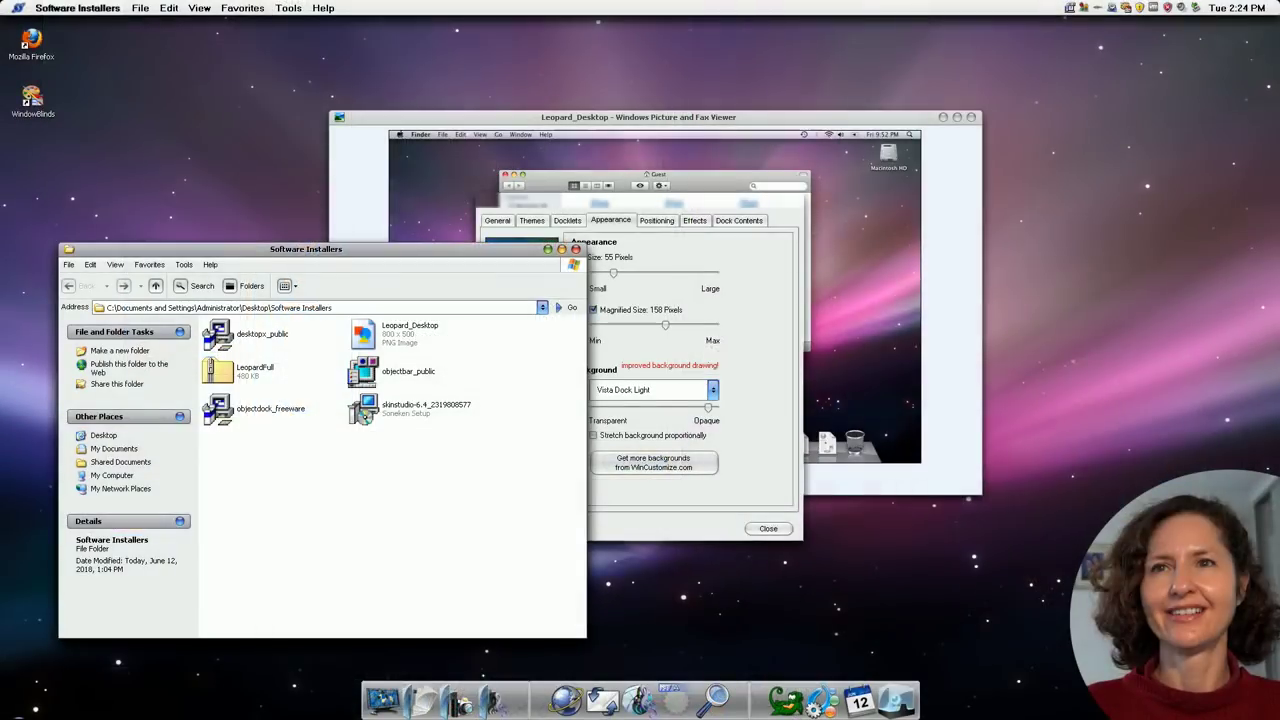
Step: Open the LeopardFull.zip archive alongside a second My Computer window
click(220, 370)
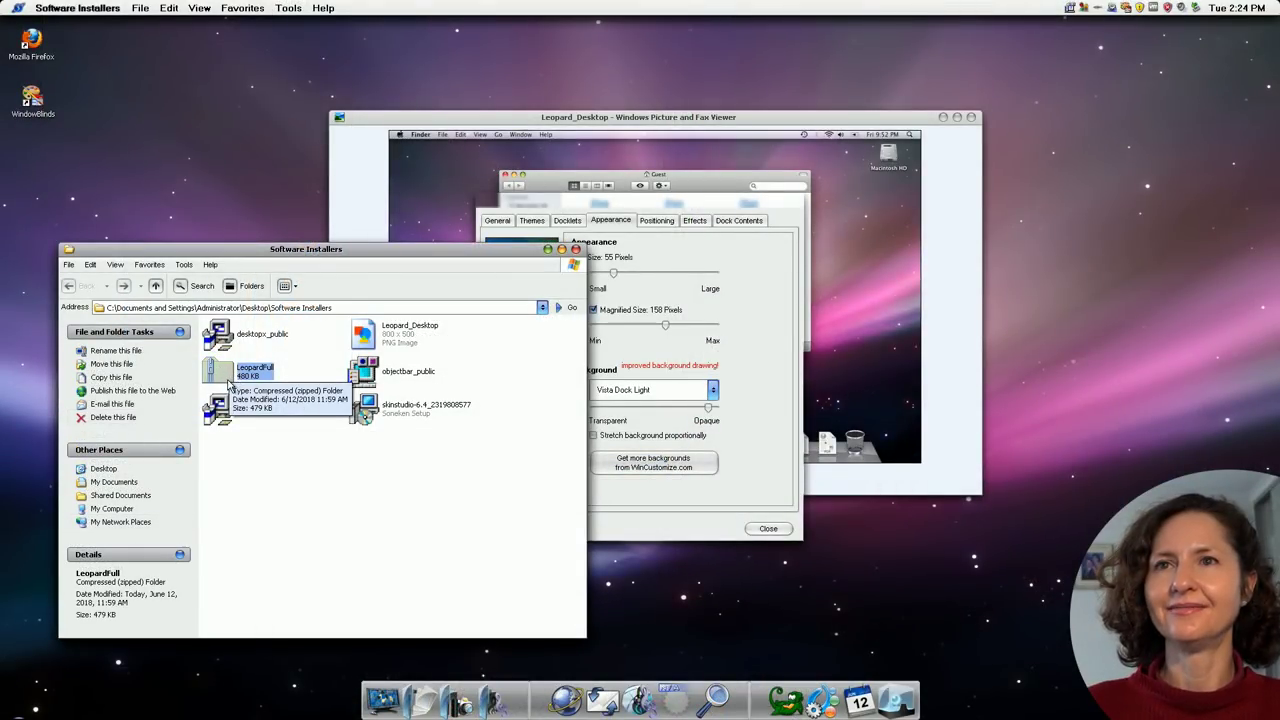
double_click(230, 378)
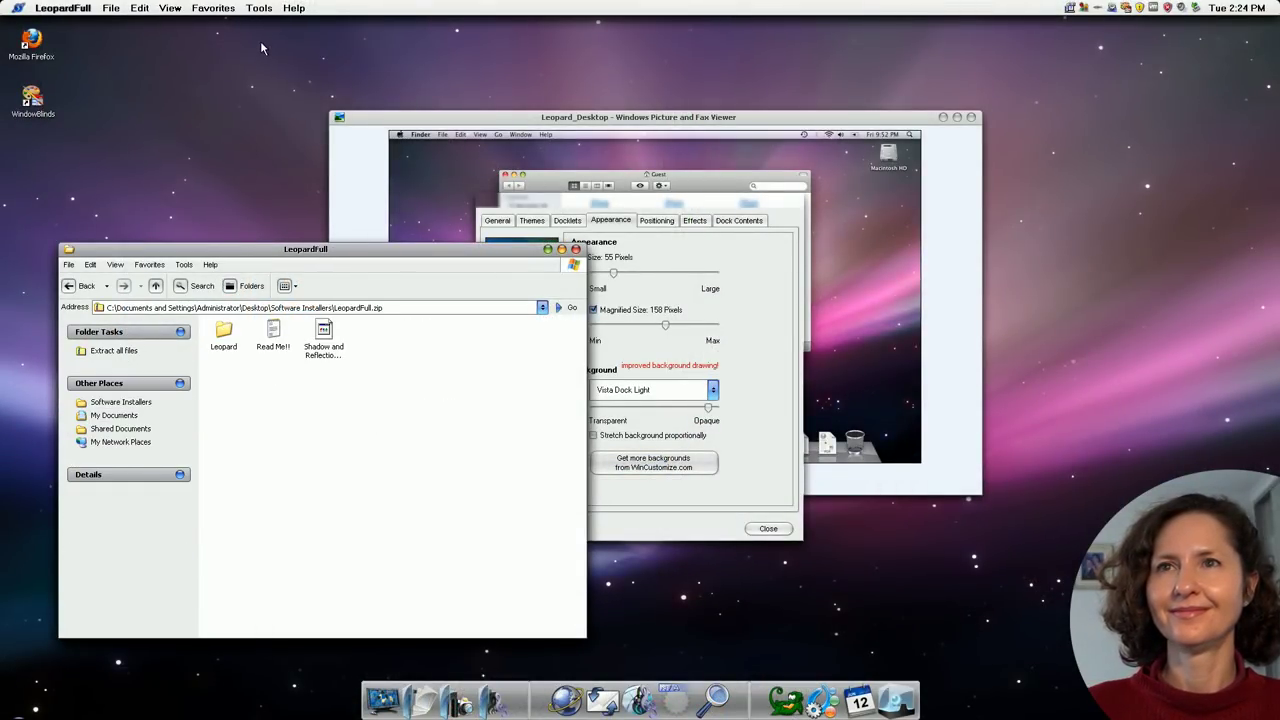
key(super+e)
drag(345, 300, 796, 192)
Step: Browse to C:\Program Files\Stardock\ObjectDock\Backgrounds\Non-Tabbed, then return to the archive window
double_click(671, 358)
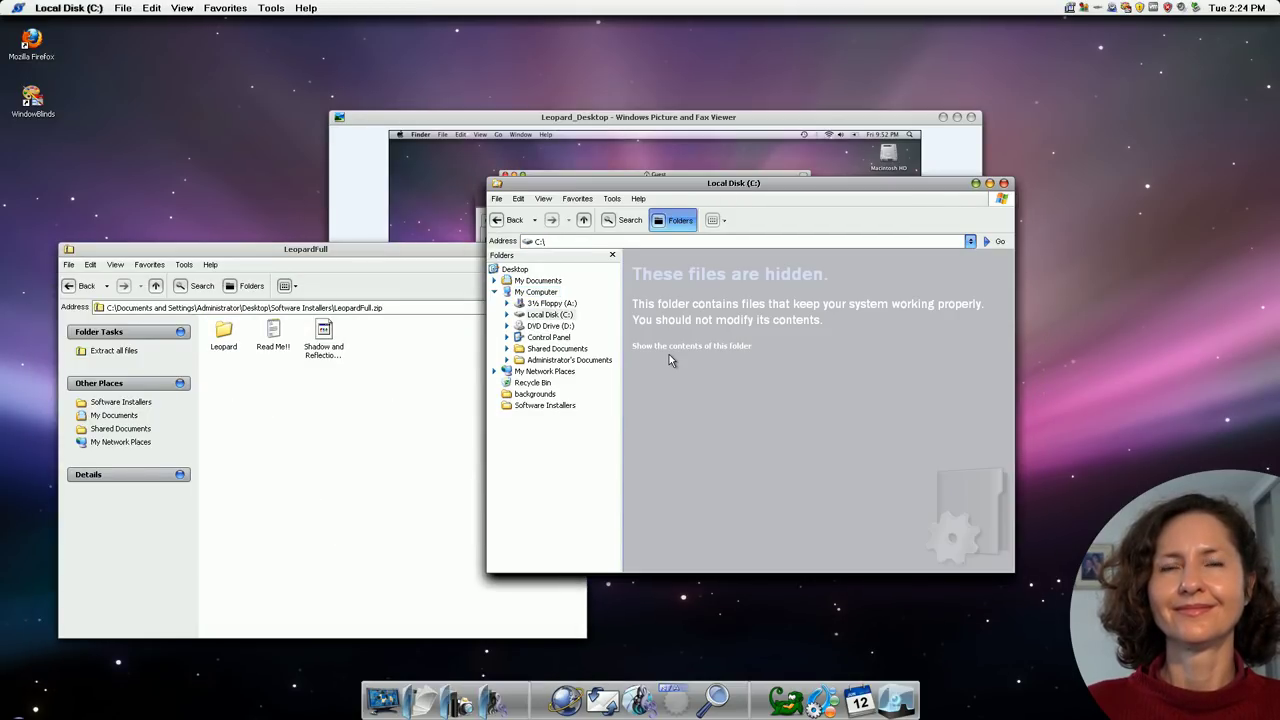
click(691, 351)
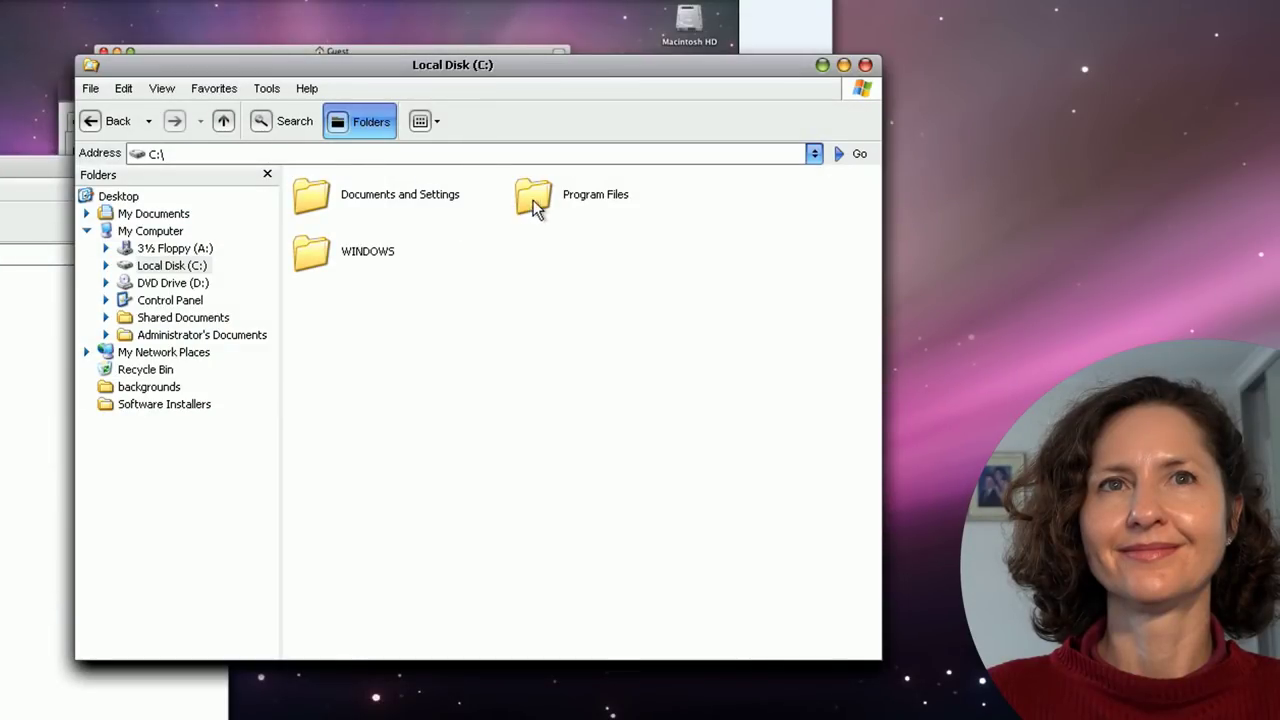
double_click(533, 200)
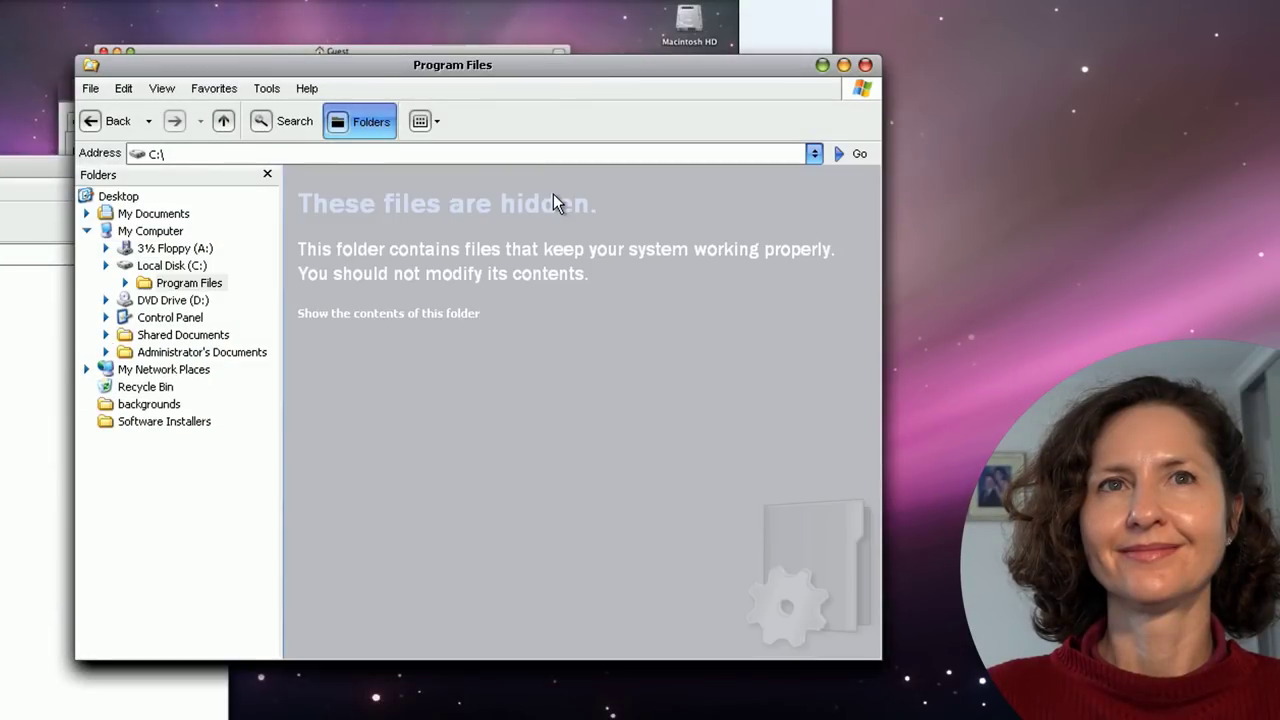
click(435, 316)
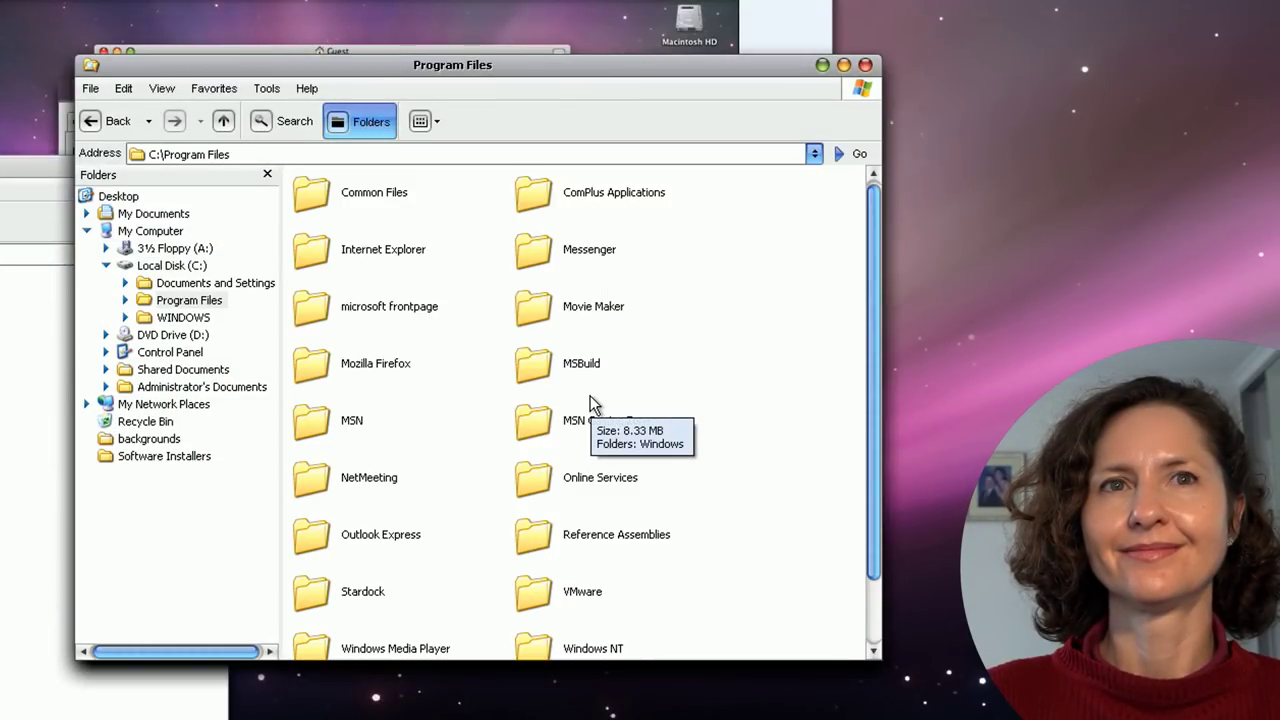
scroll(767, 481, down, 1)
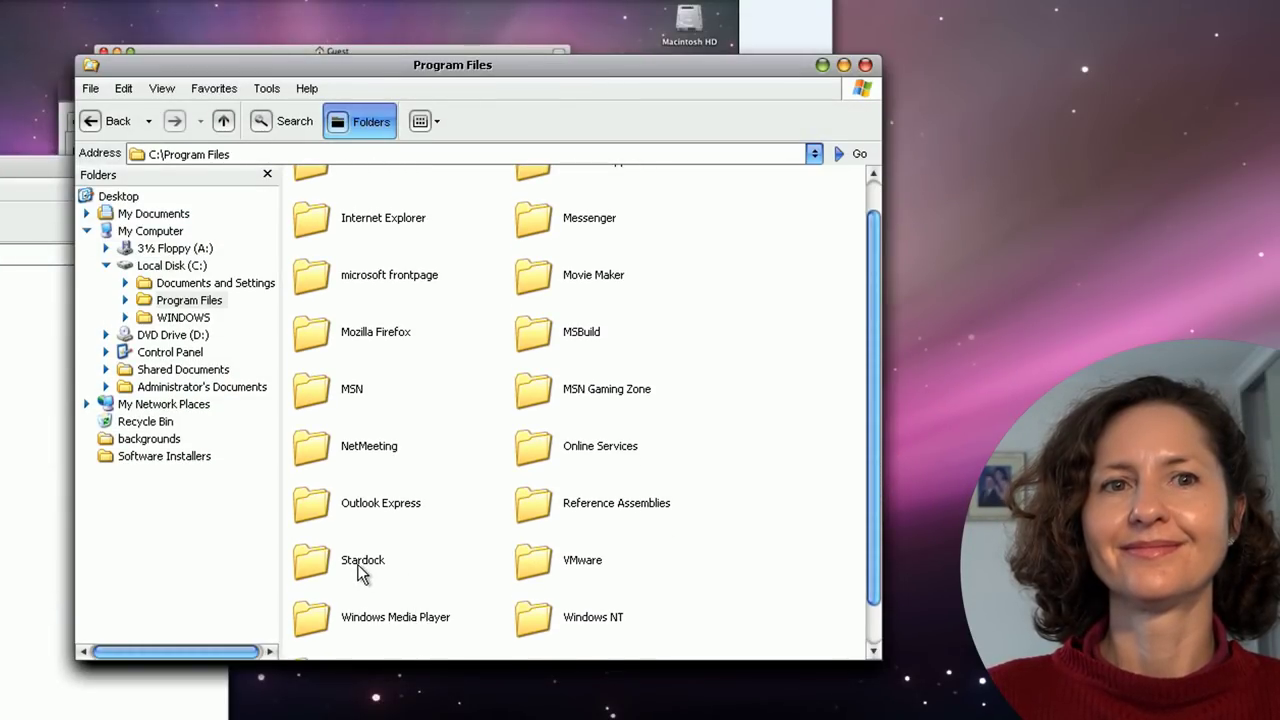
double_click(320, 563)
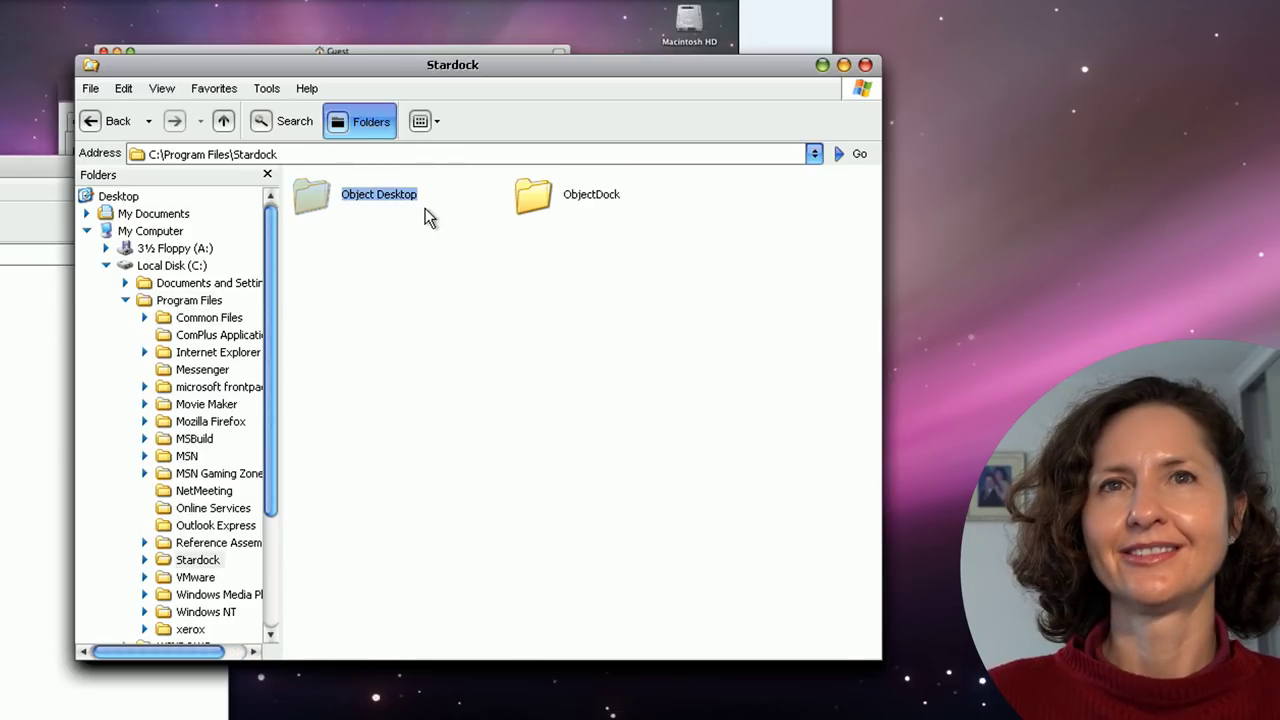
double_click(537, 194)
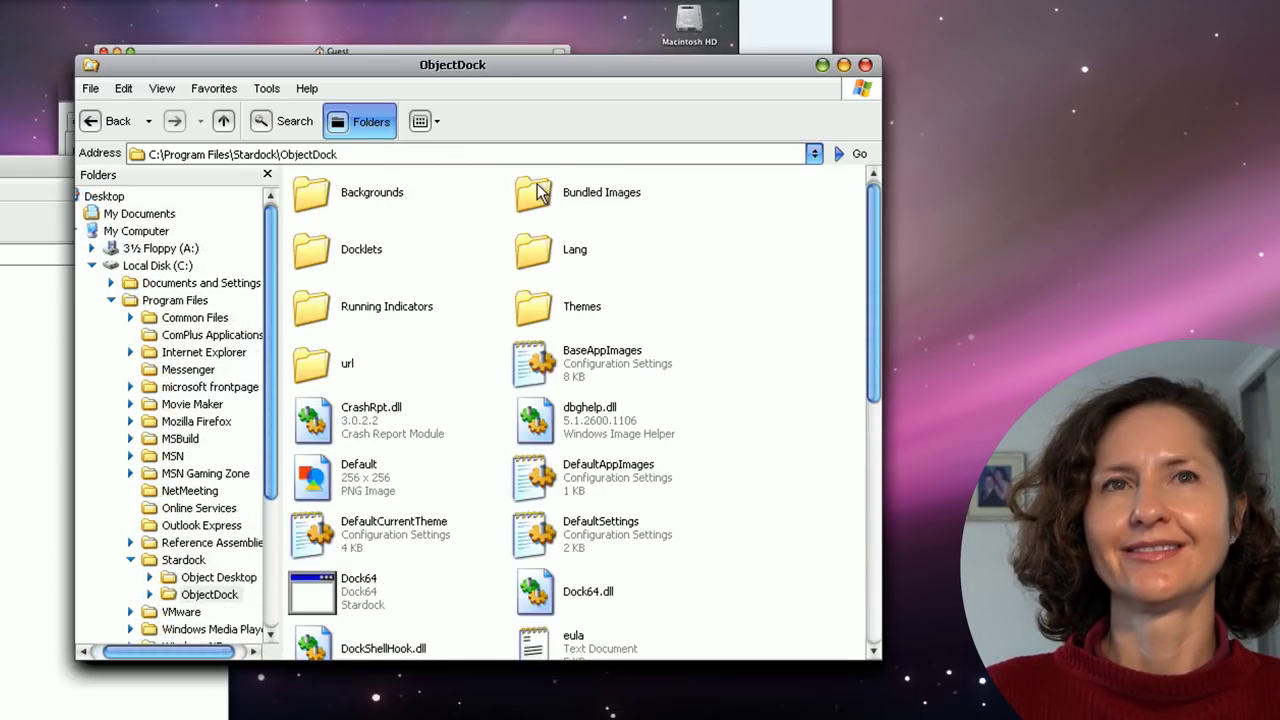
double_click(388, 196)
double_click(376, 189)
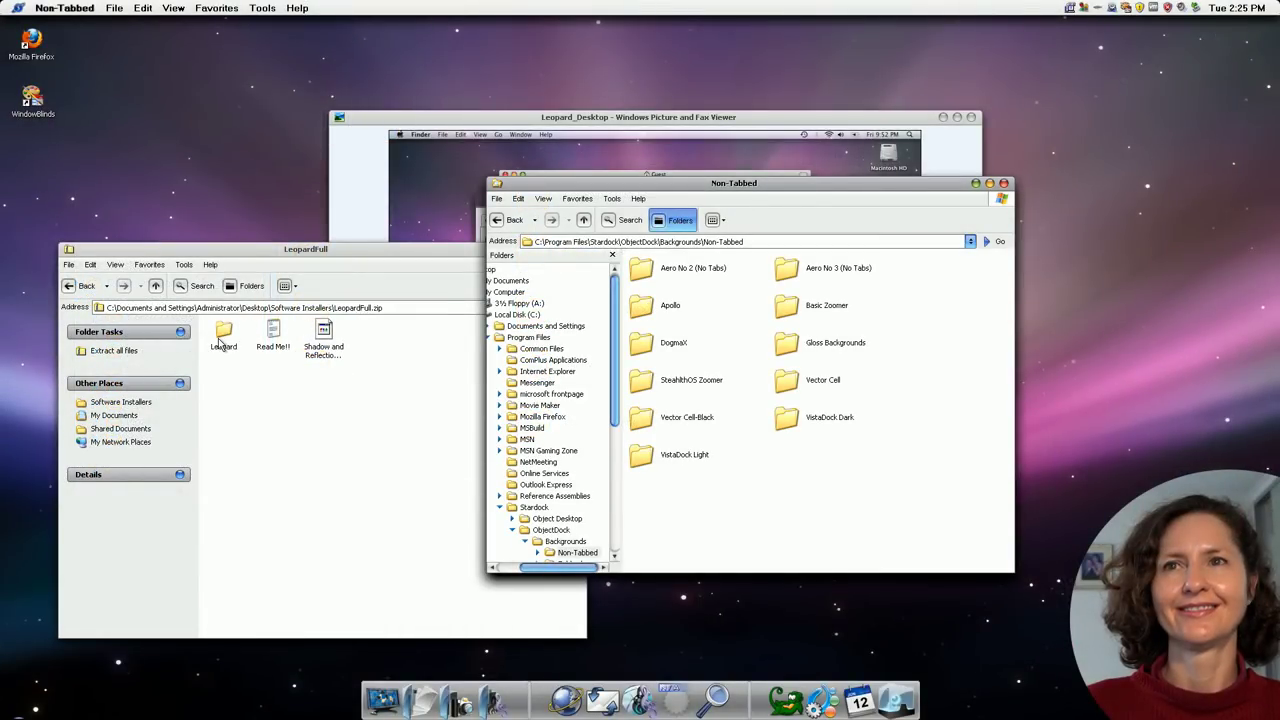
click(273, 345)
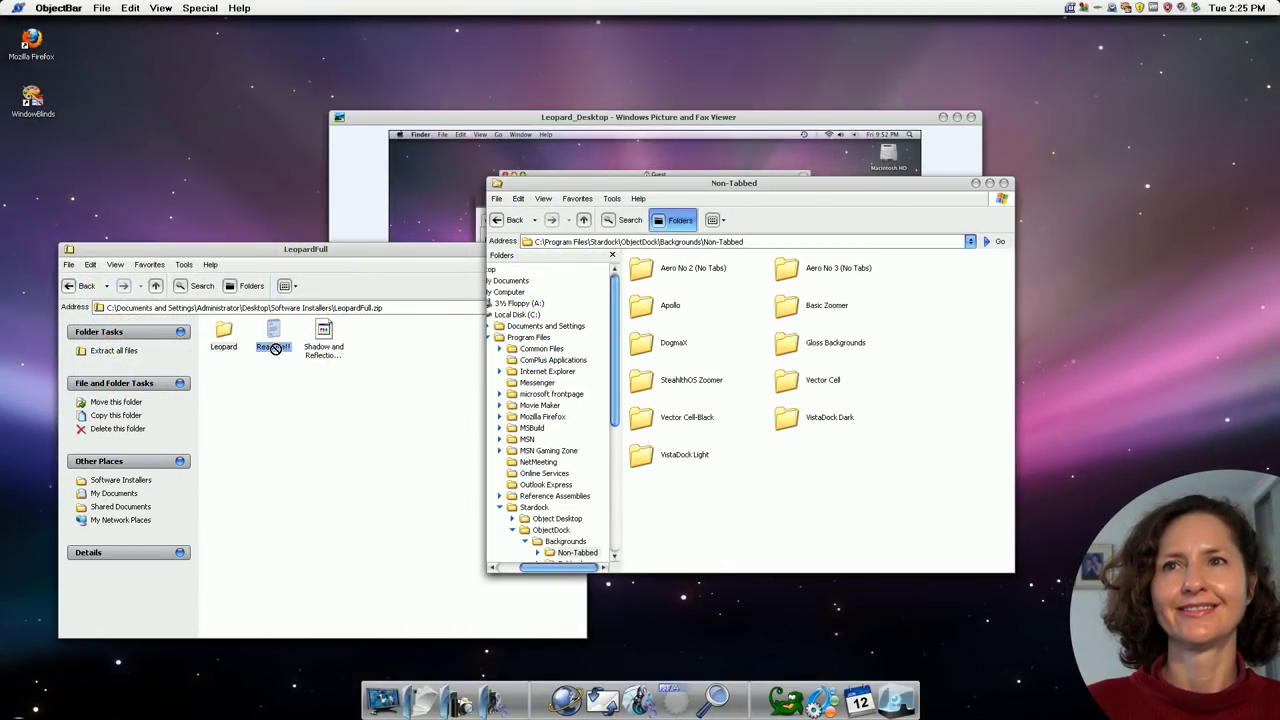
Step: Copy the Leopard folder into Non-Tabbed, select Leopard 3D Light as dock background, and close settings
drag(790, 494, 795, 497)
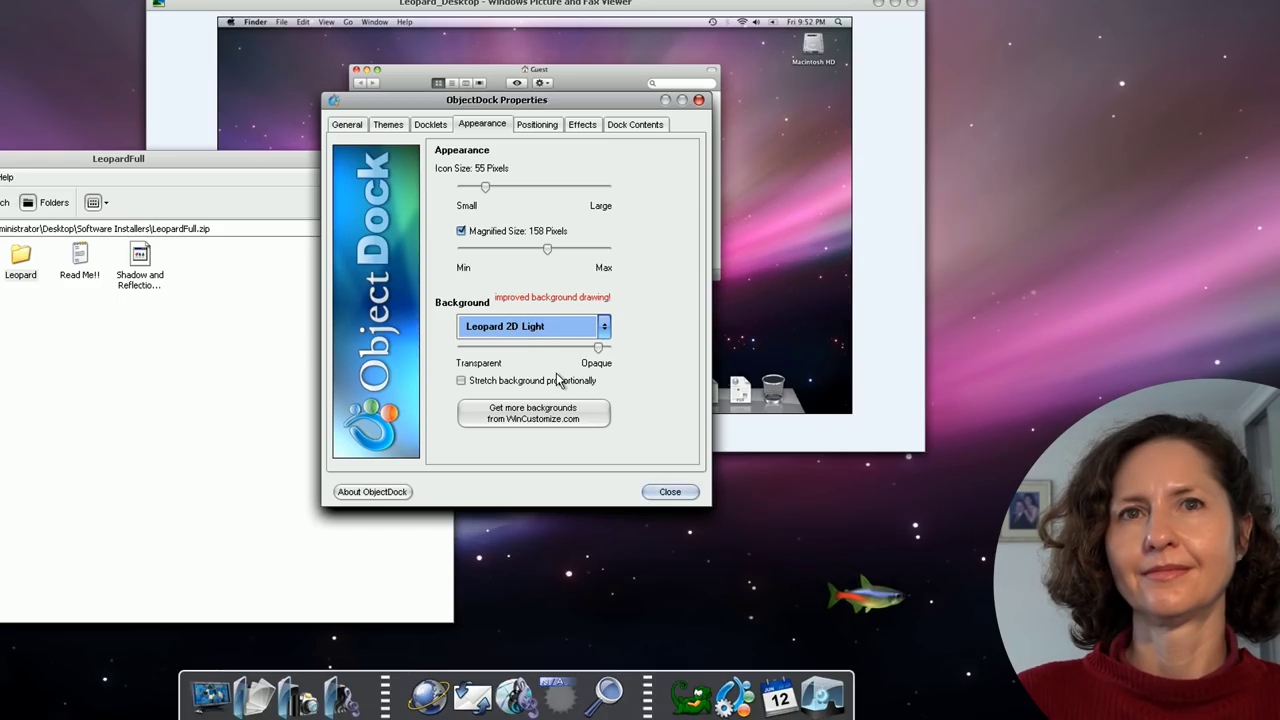
key(Up)
key(Up)
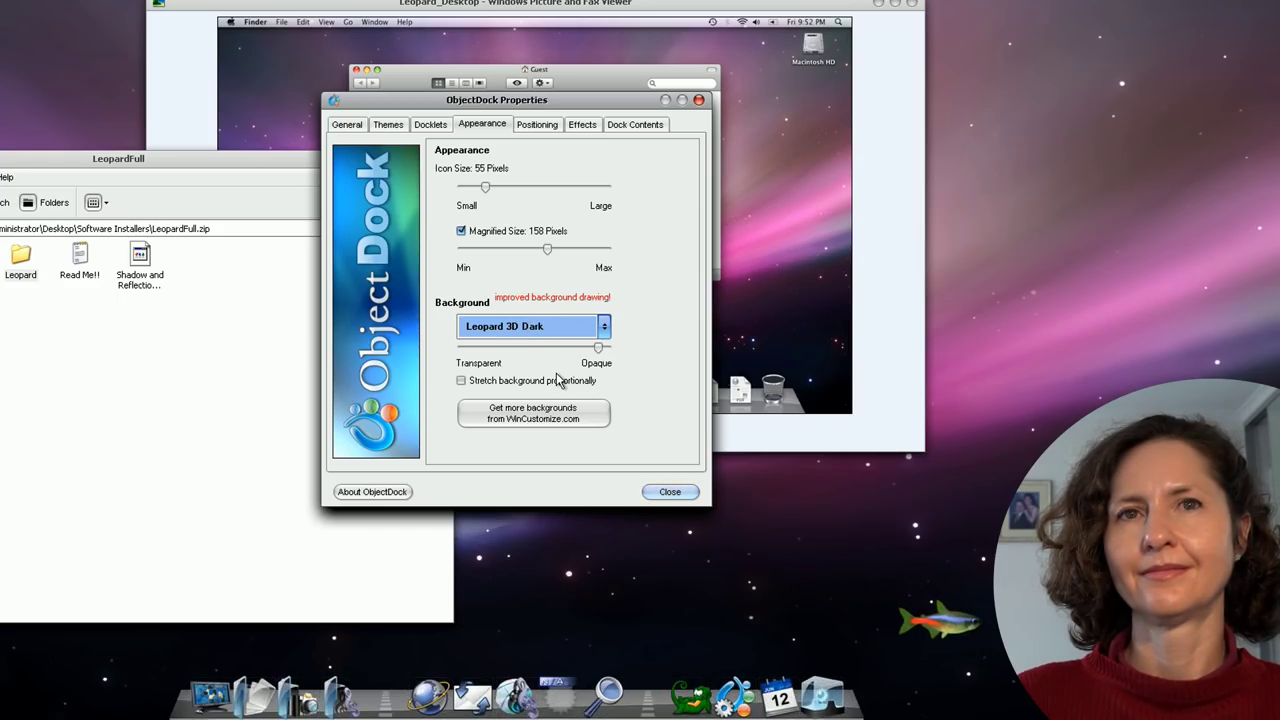
key(Down)
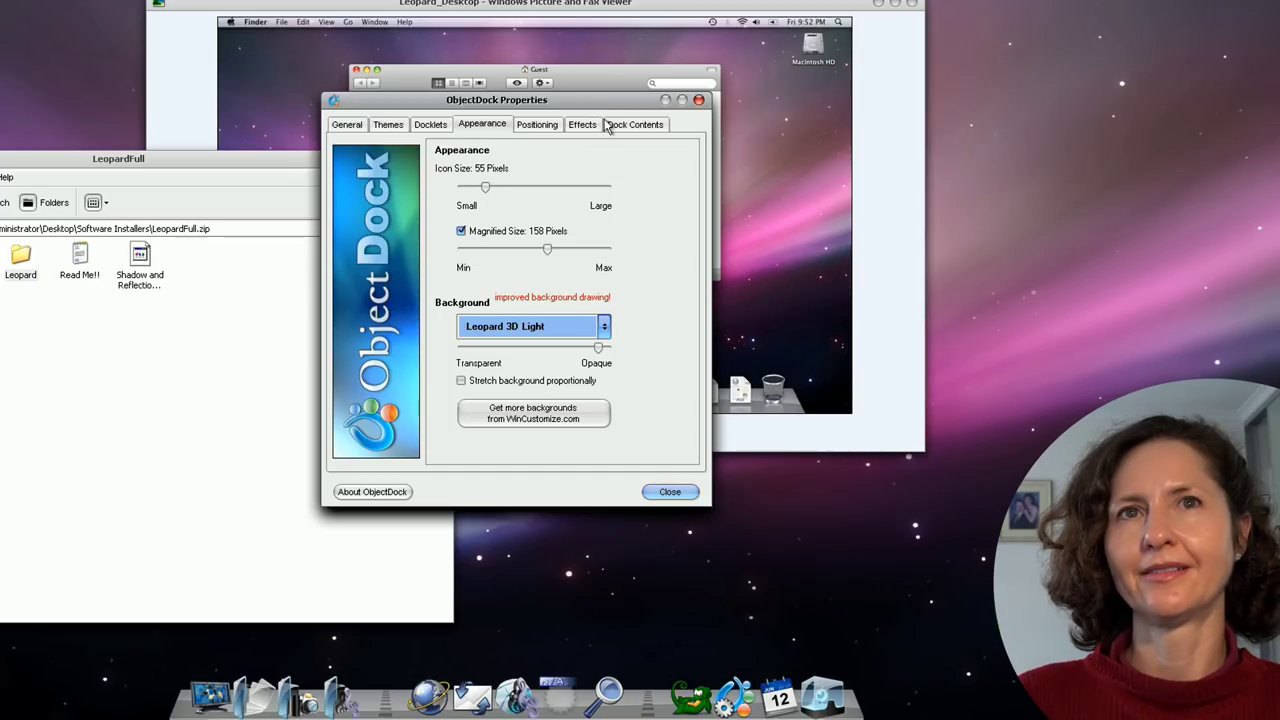
click(670, 492)
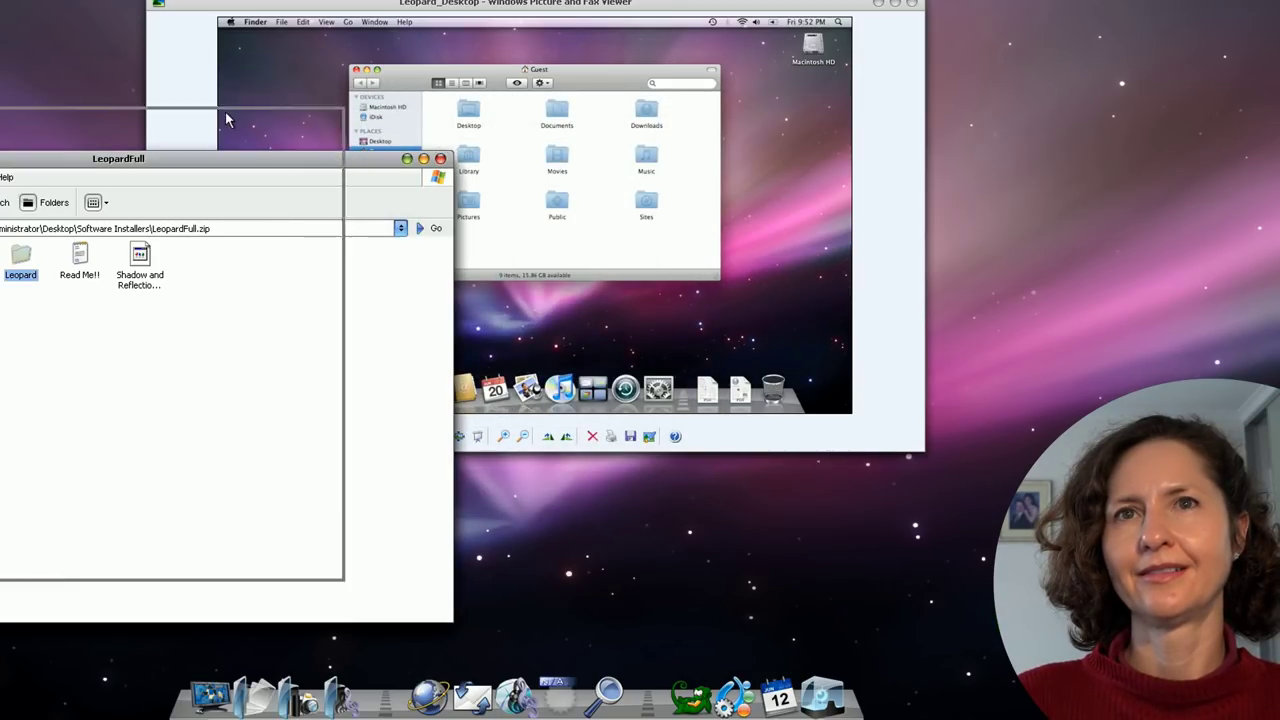
drag(344, 158, 173, 74)
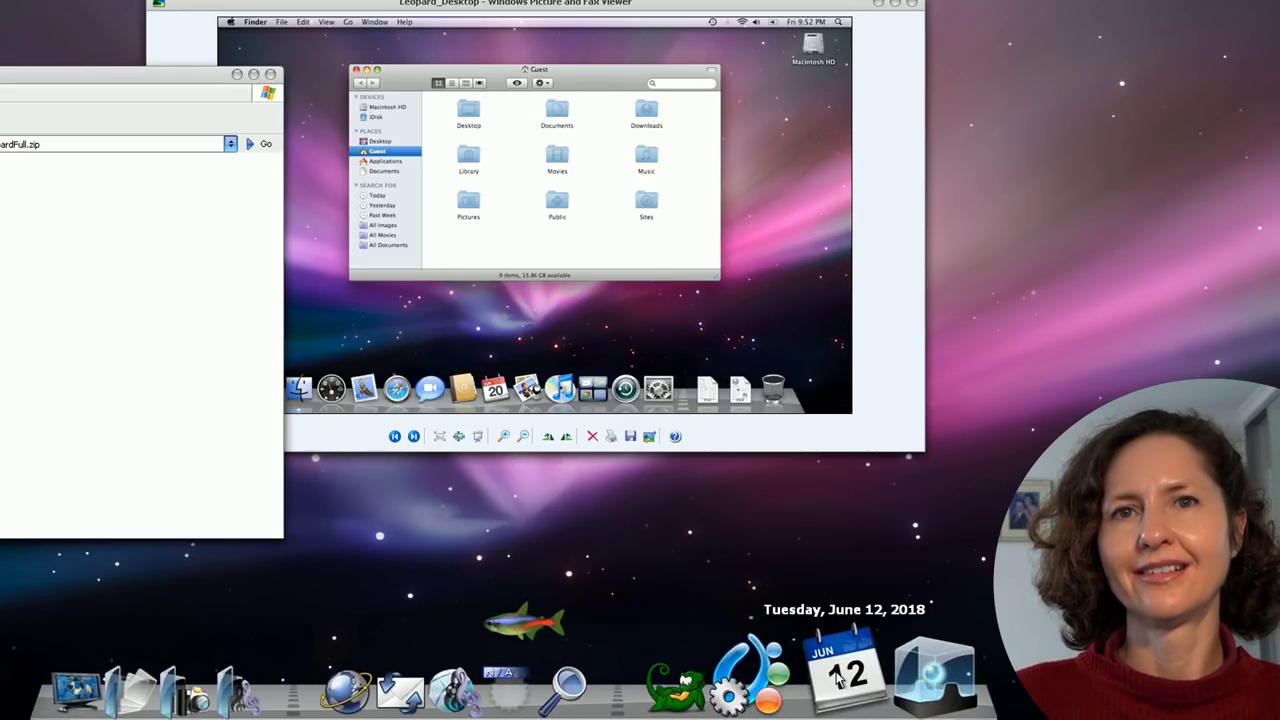
Step: Remove the WinCustomize gecko from the dock, add Paint from Accessories, and close the picture viewer
drag(712, 680, 664, 517)
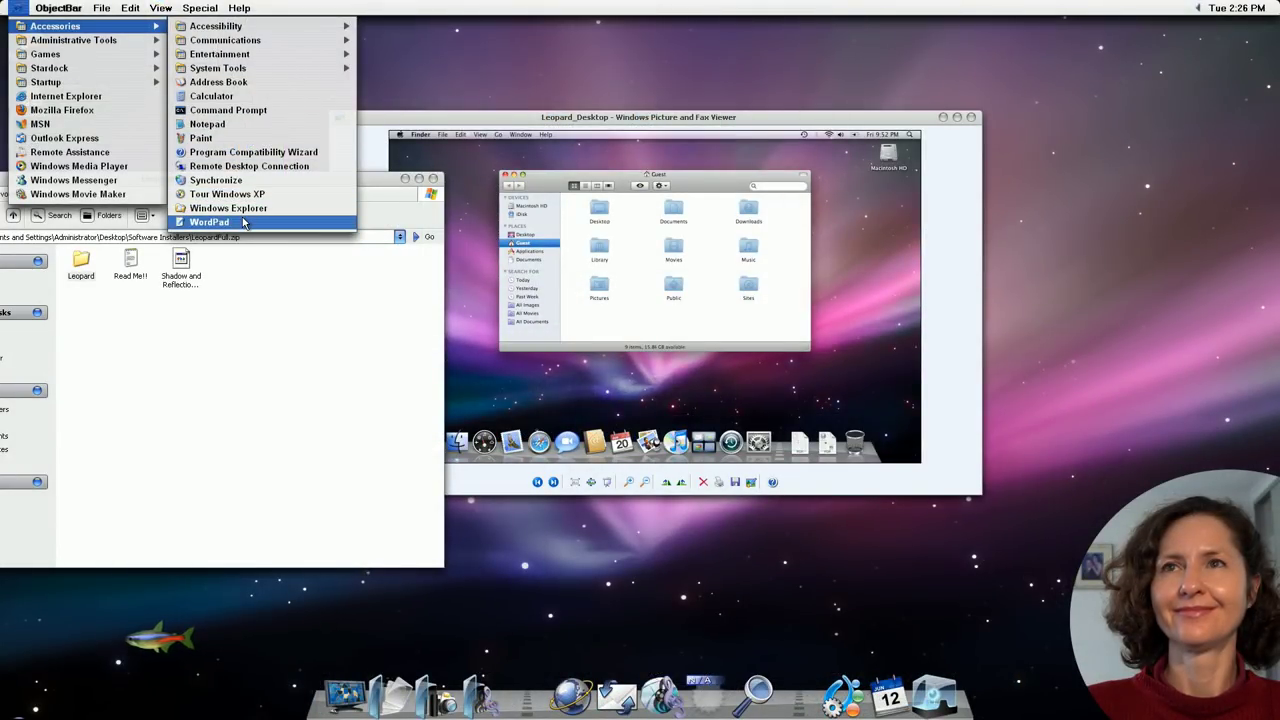
drag(277, 236, 552, 581)
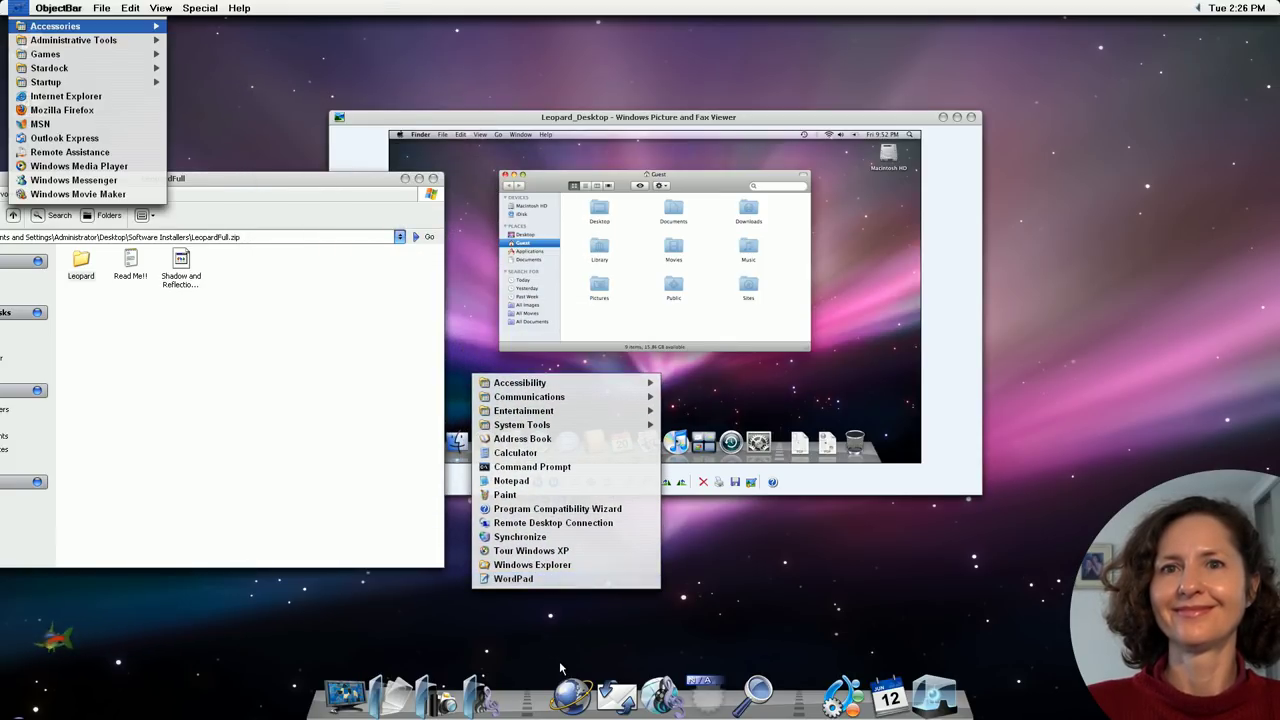
click(522, 579)
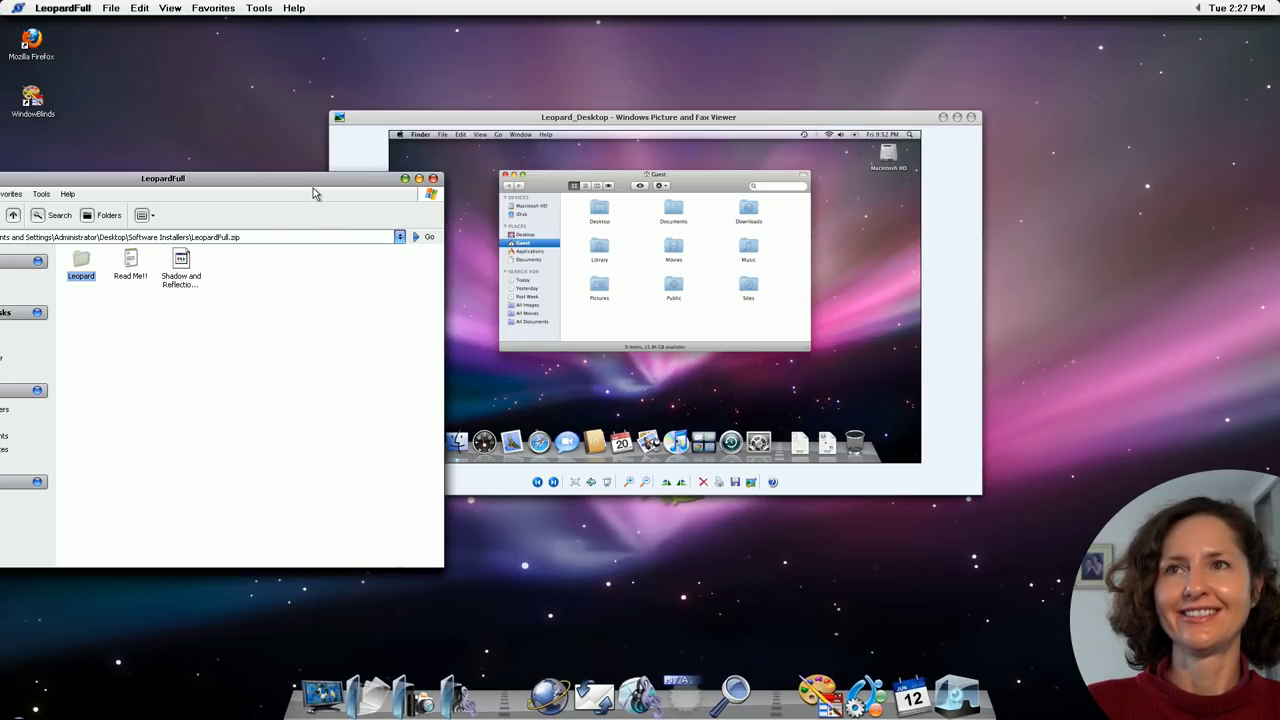
drag(313, 187, 744, 150)
click(970, 118)
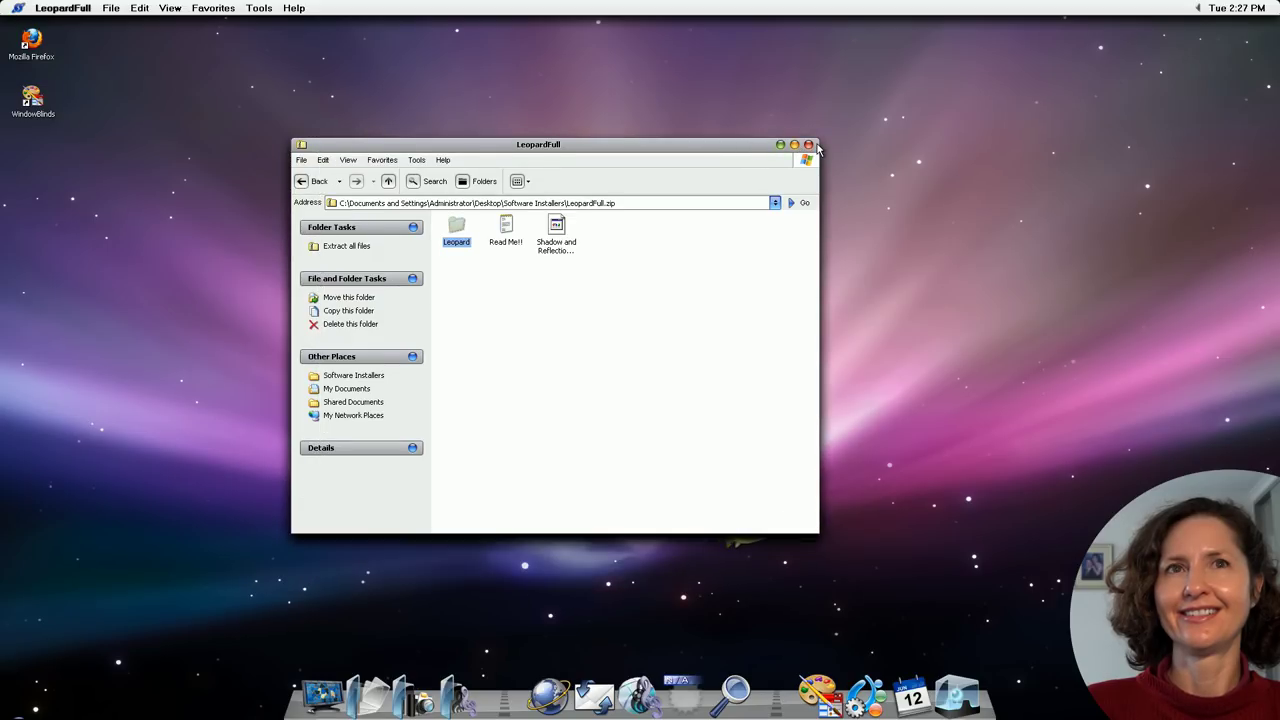
Step: Close LeopardFull, launch WordPad from ObjectBar's Accessories menu, and drag its blank-document window into place
click(812, 146)
click(18, 8)
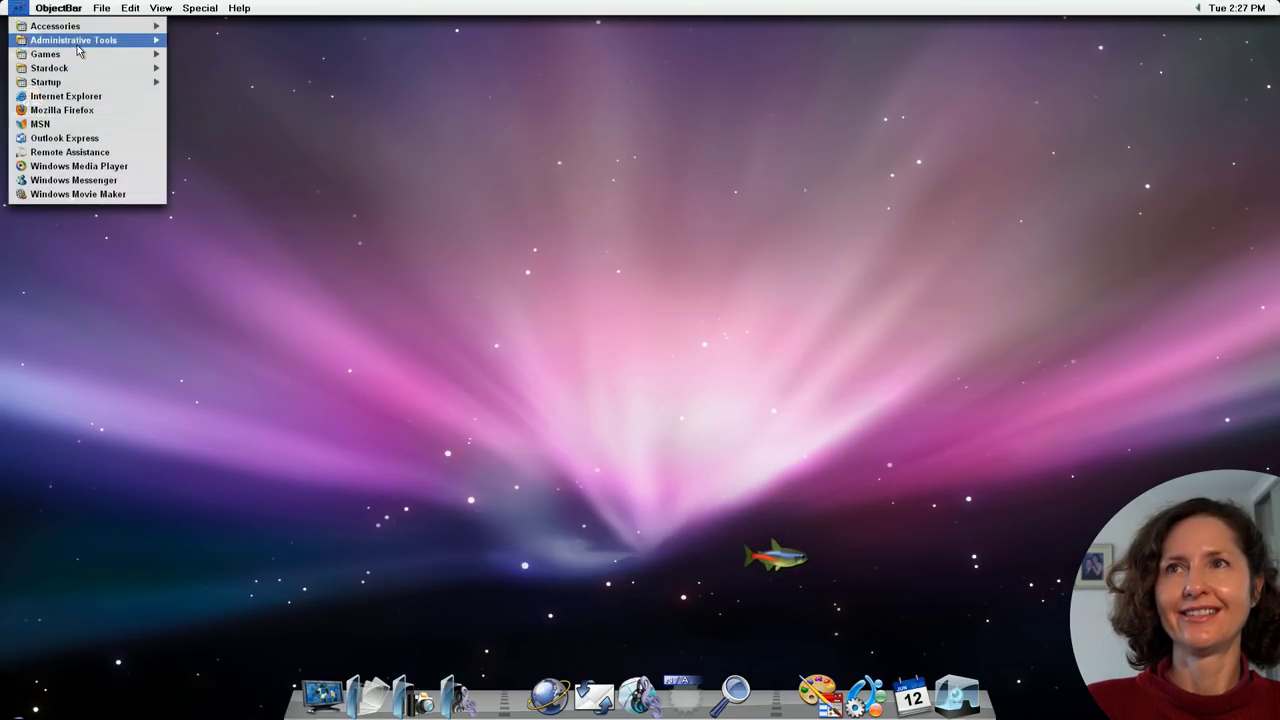
mouse_move(70, 26)
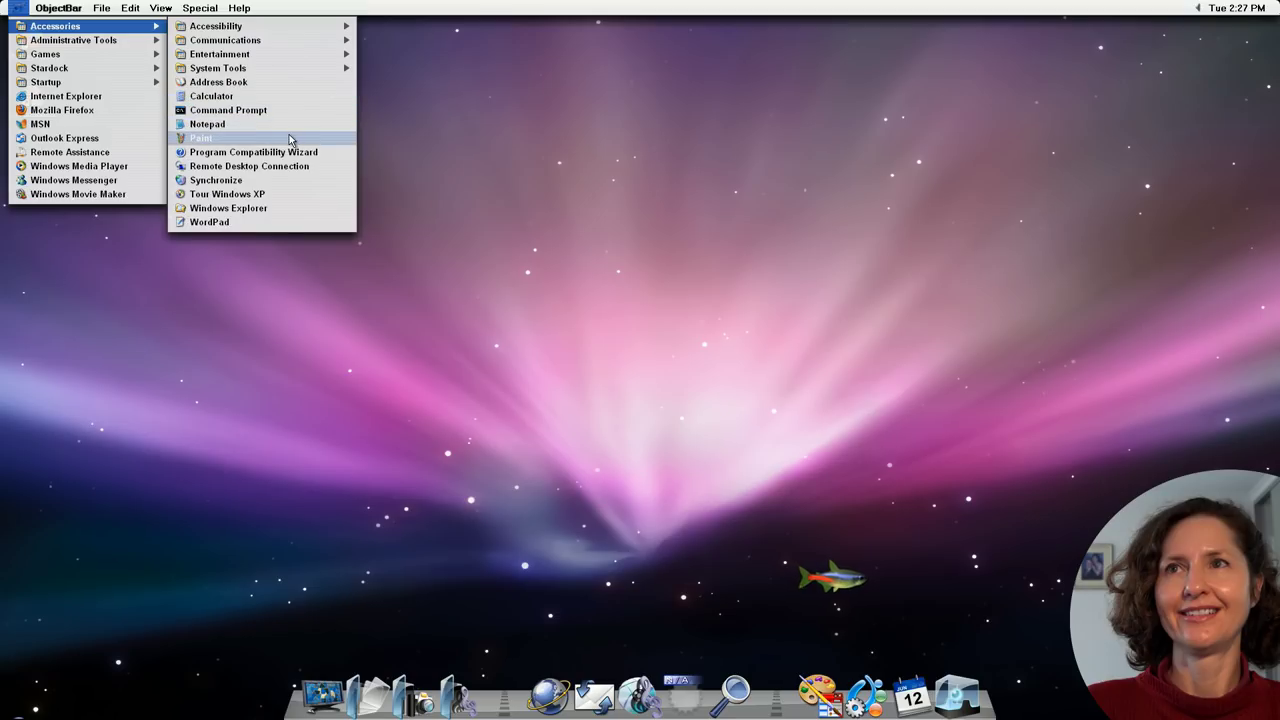
click(236, 221)
drag(423, 162, 517, 133)
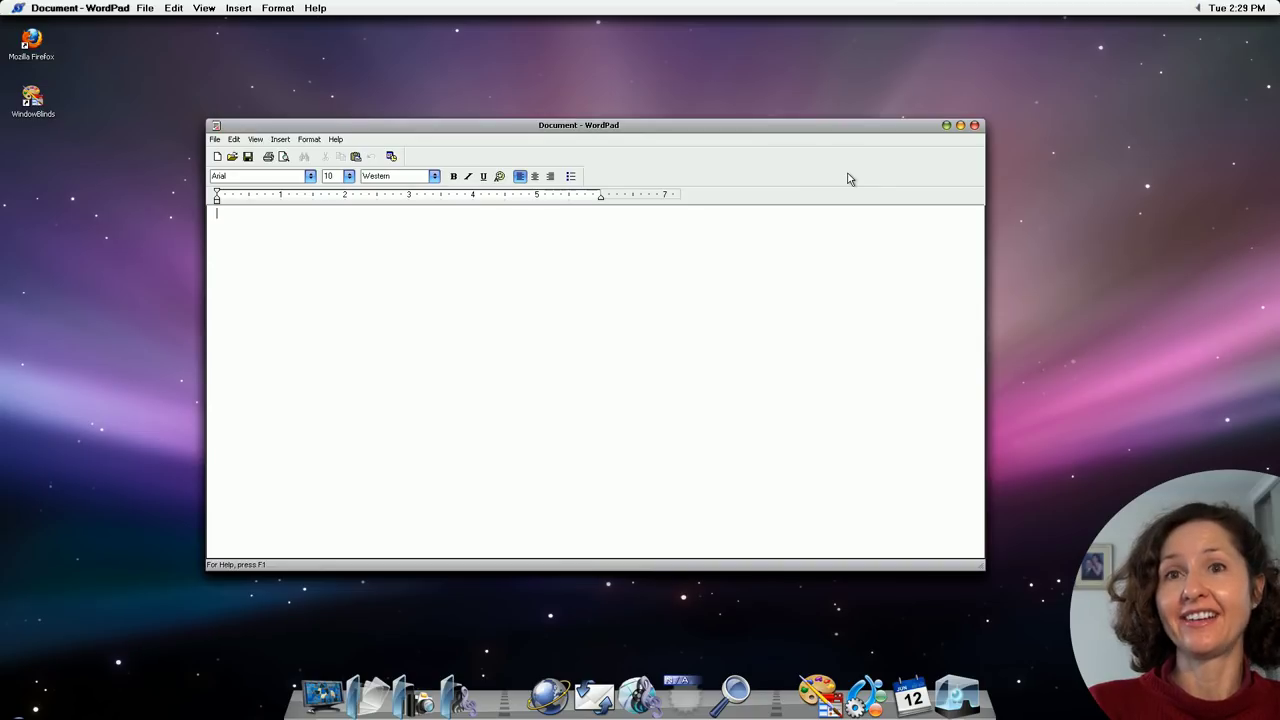
key(ctrl+v)
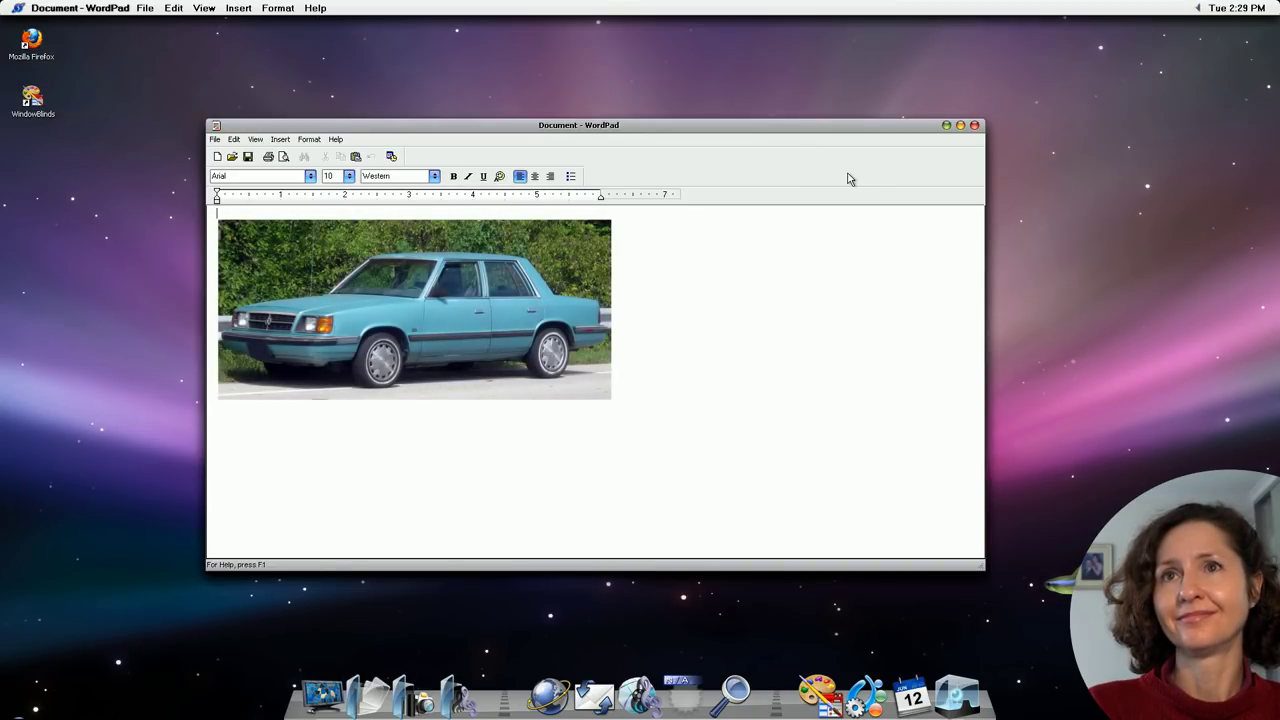
key(ctrl+v)
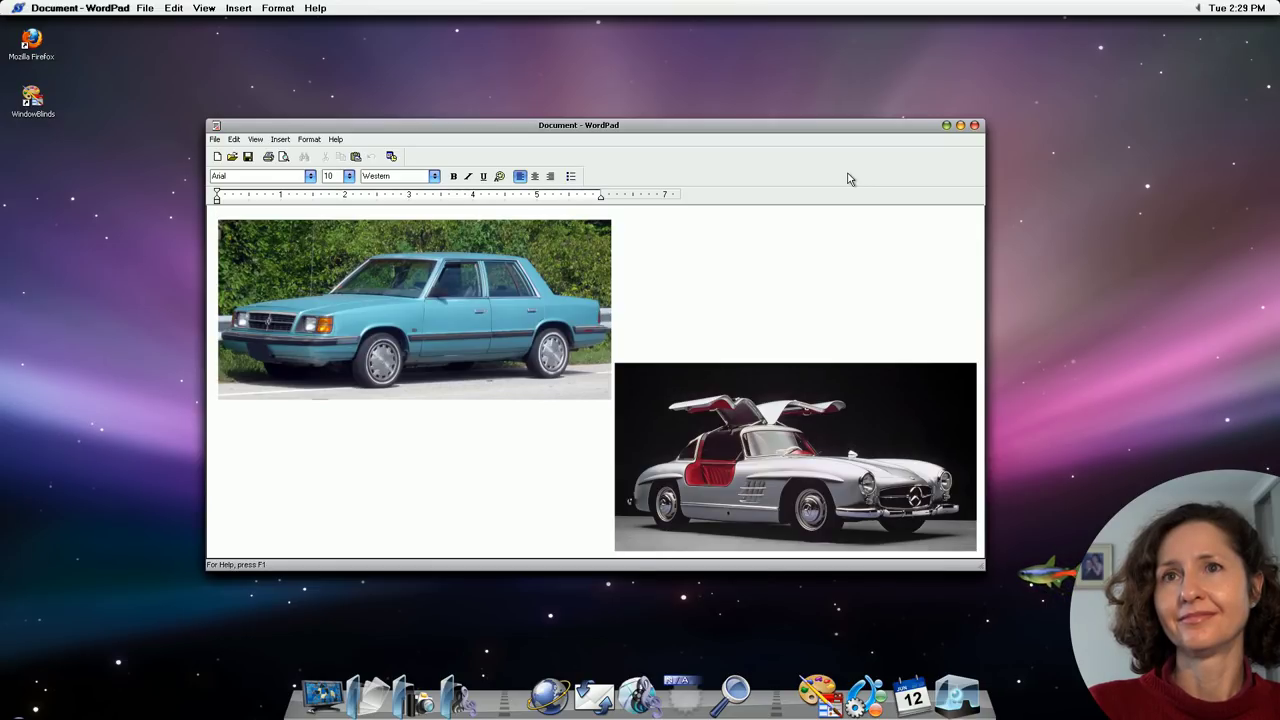